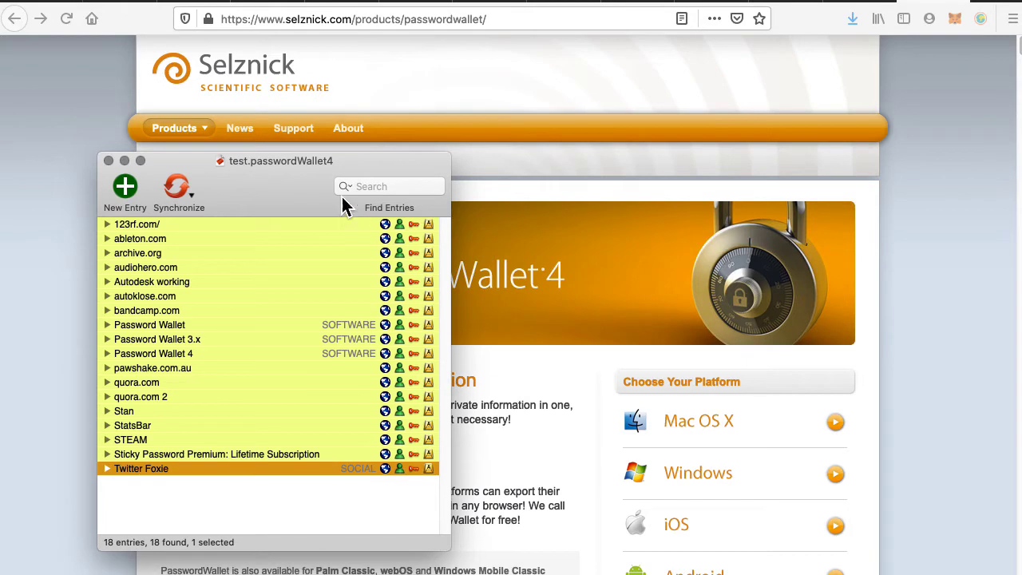
Move the wallet window to the upper right and back, then clear the entry selection.
{"action": "left_click_drag", "start_coordinate": [288, 194], "coordinate": [851, 176]}
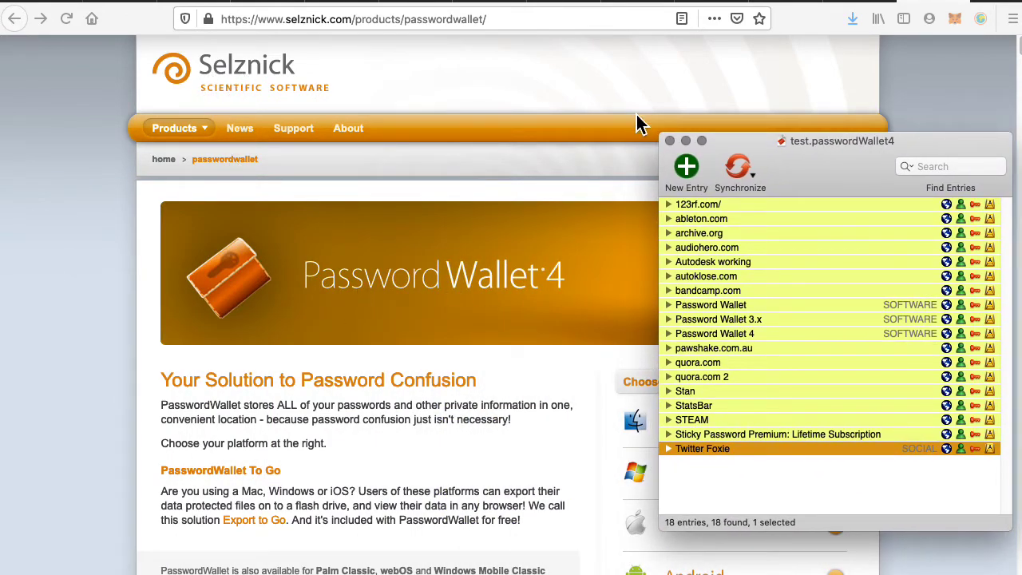
{"action": "left_click_drag", "start_coordinate": [804, 187], "coordinate": [267, 206]}
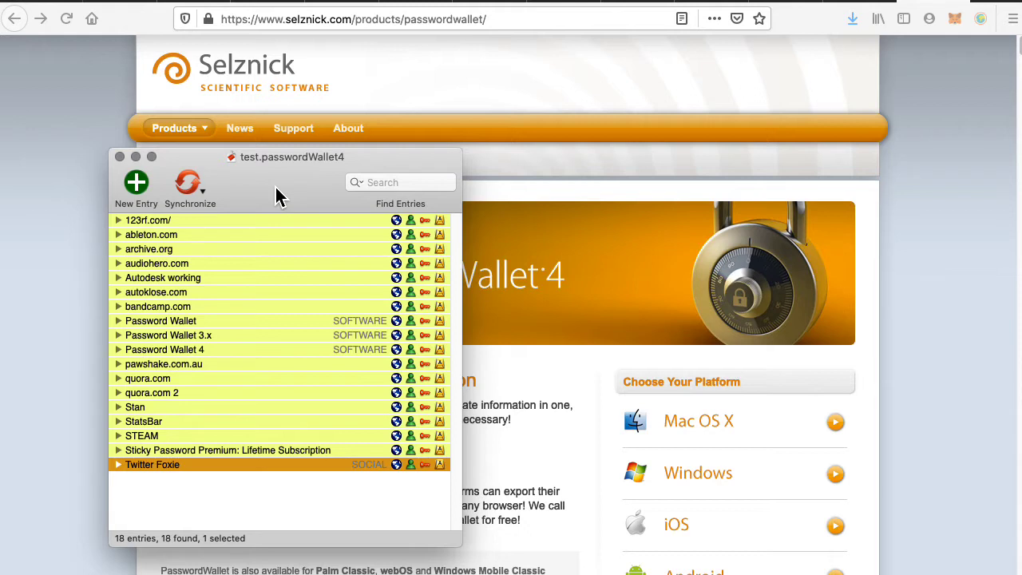
{"action": "left_click", "coordinate": [352, 521]}
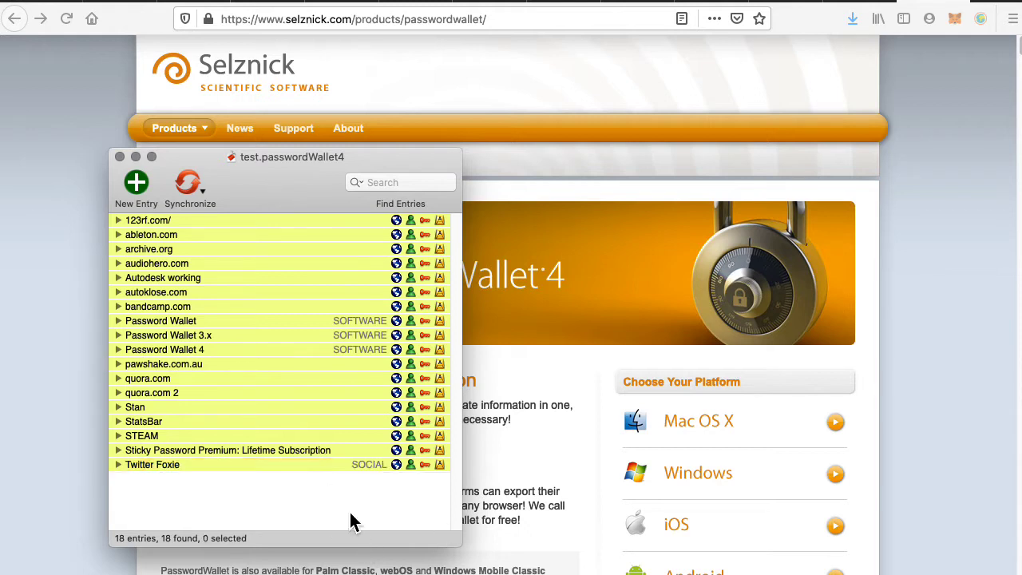
Log into Twitter by auto-typing the saved Twitter entry's username and password.
{"action": "left_click", "coordinate": [398, 466]}
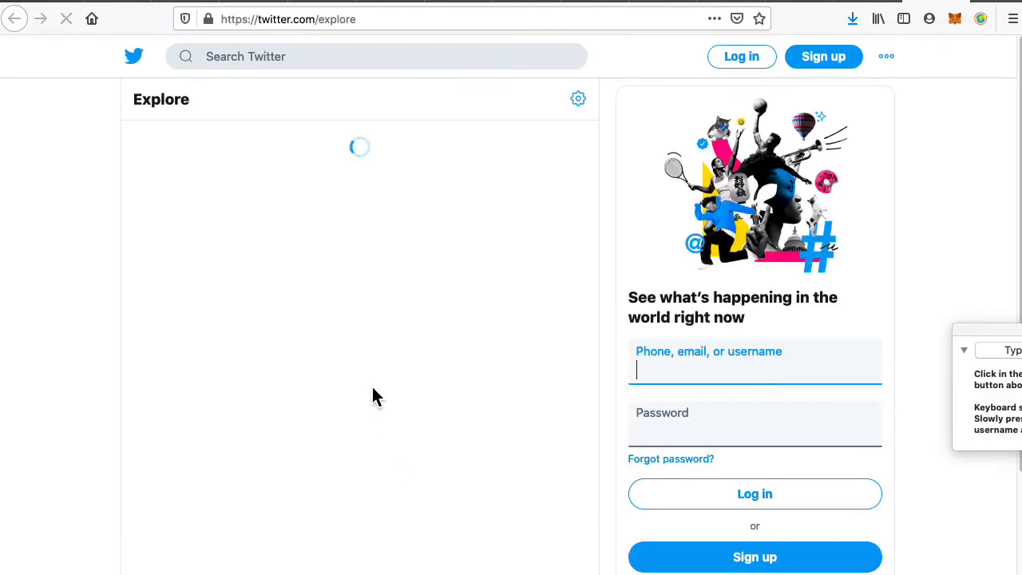
{"action": "left_click", "coordinate": [763, 59]}
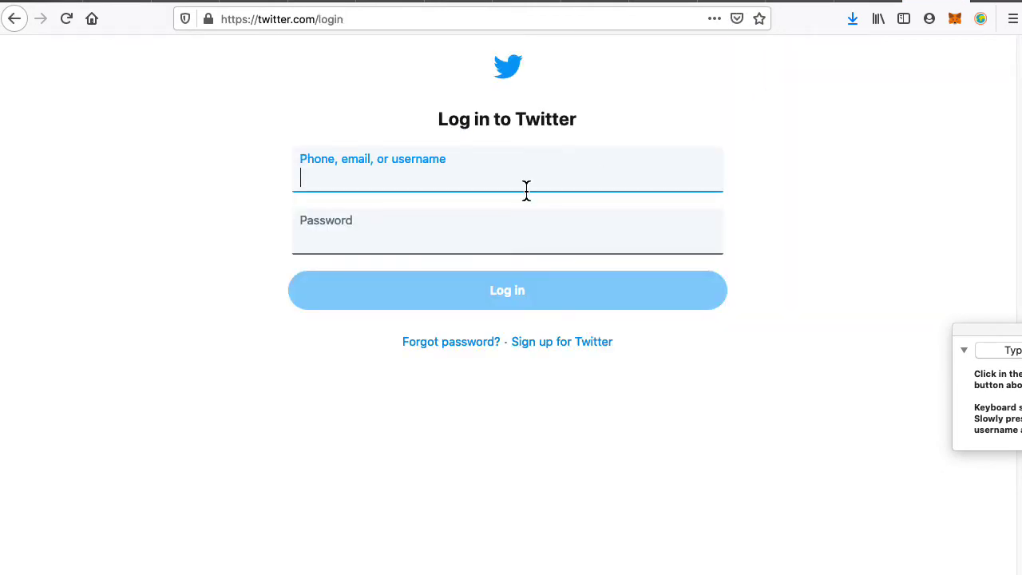
{"action": "left_click", "coordinate": [489, 187]}
{"action": "left_click", "coordinate": [686, 334]}
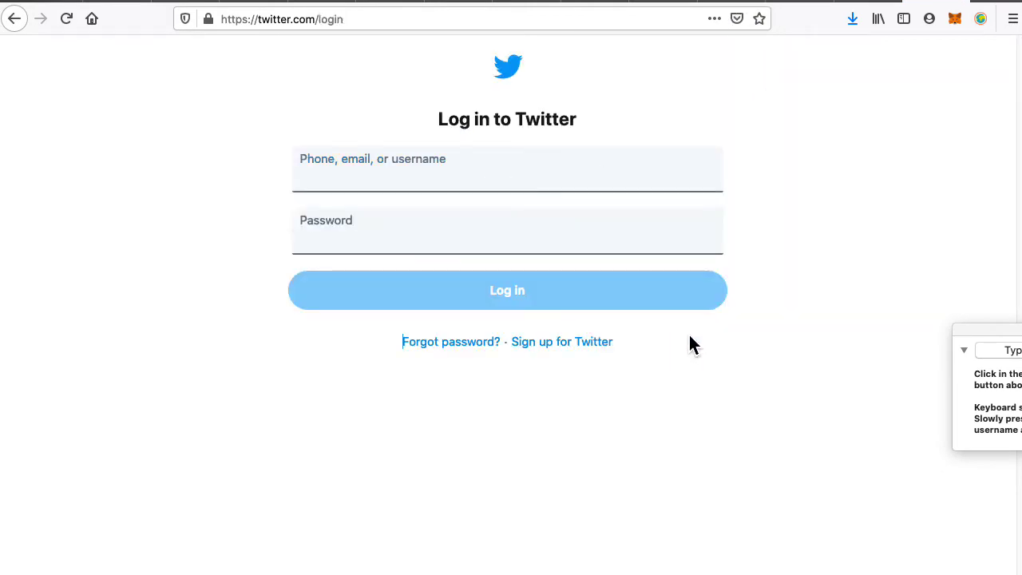
{"action": "left_click", "coordinate": [488, 184]}
{"action": "left_click_drag", "start_coordinate": [1007, 331], "coordinate": [735, 375]}
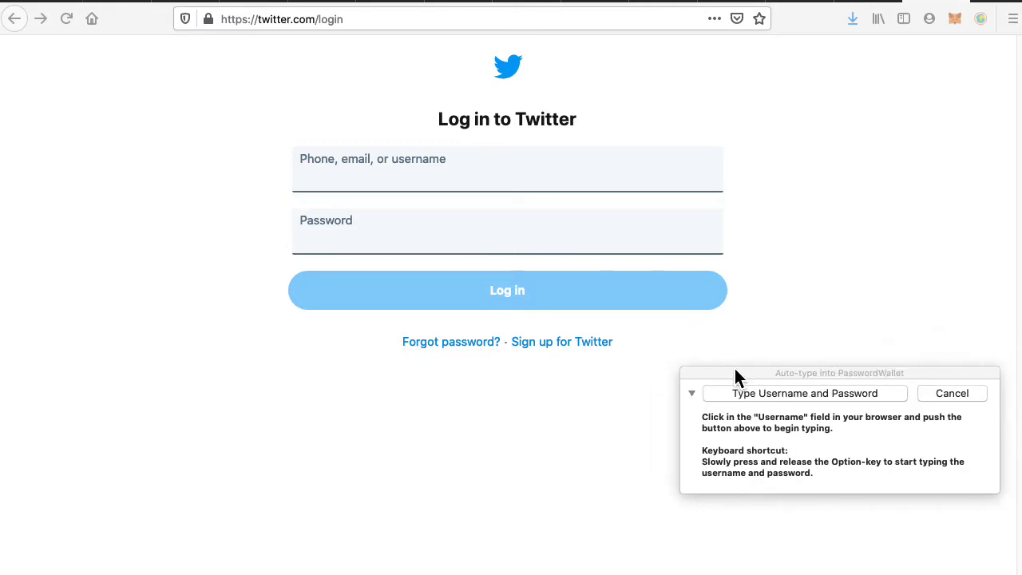
{"action": "left_click", "coordinate": [538, 187]}
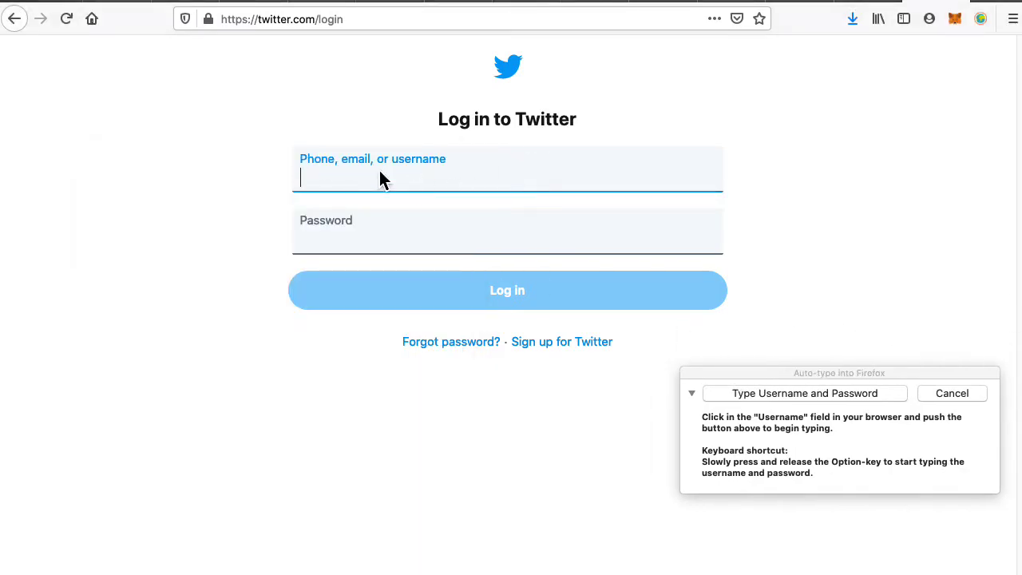
{"action": "left_click", "coordinate": [780, 397]}
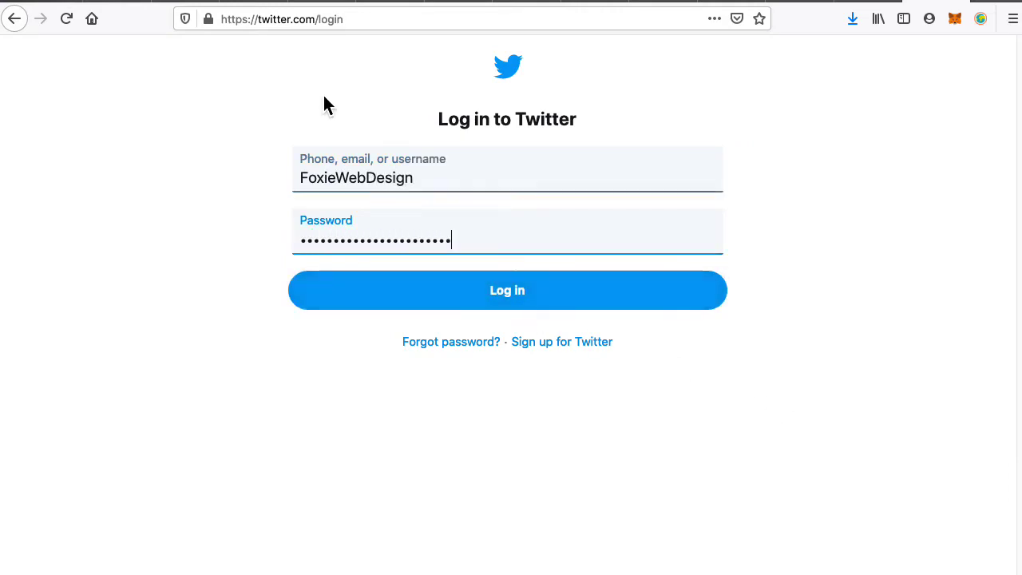
{"action": "left_click", "coordinate": [489, 304]}
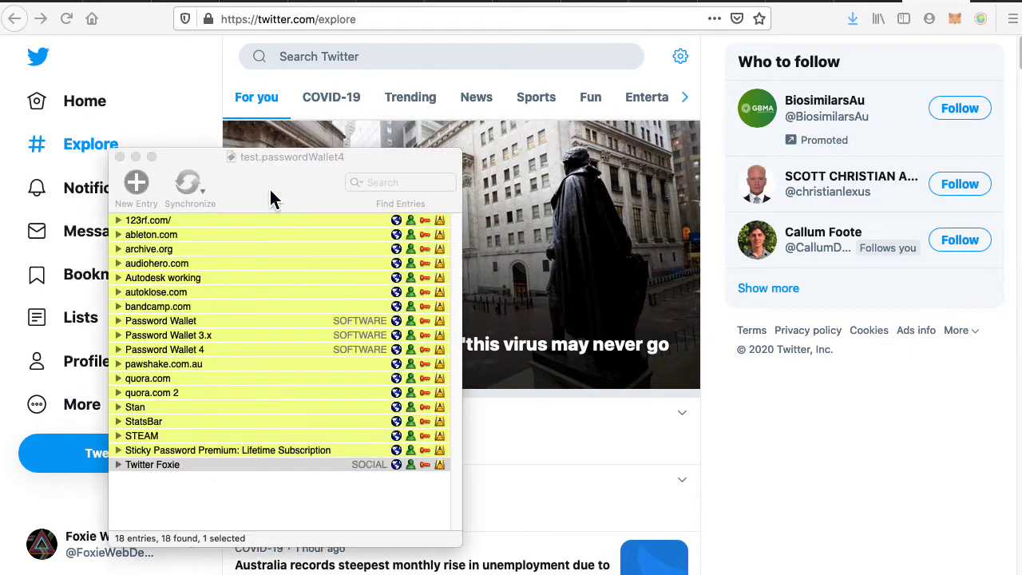
Raise the wallet window with its 18 saved entries over the Twitter Explore page.
{"action": "left_click", "coordinate": [269, 193]}
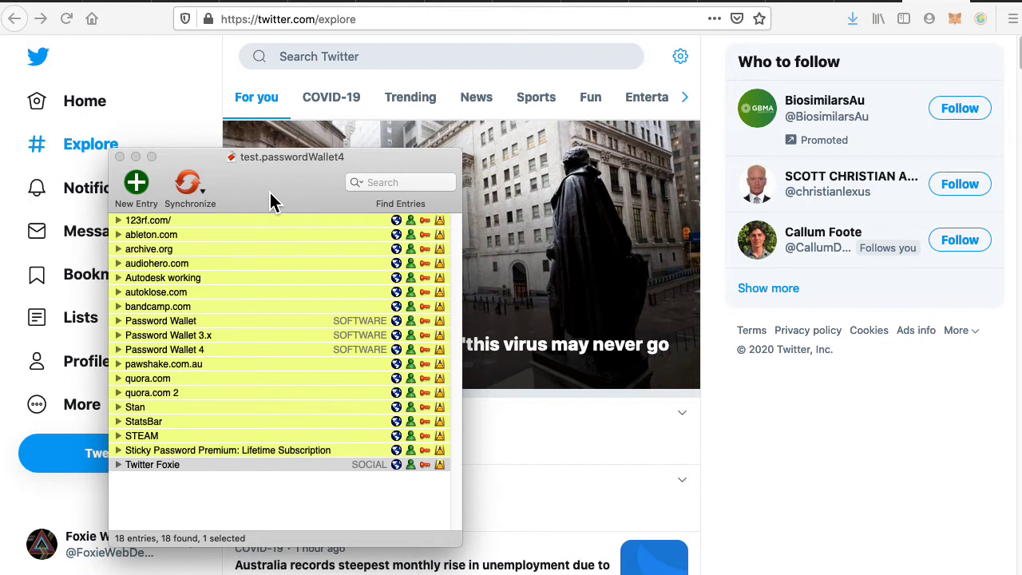
{"action": "left_click", "coordinate": [138, 185]}
{"action": "left_click_drag", "start_coordinate": [278, 200], "coordinate": [307, 108]}
{"action": "left_click", "coordinate": [290, 226]}
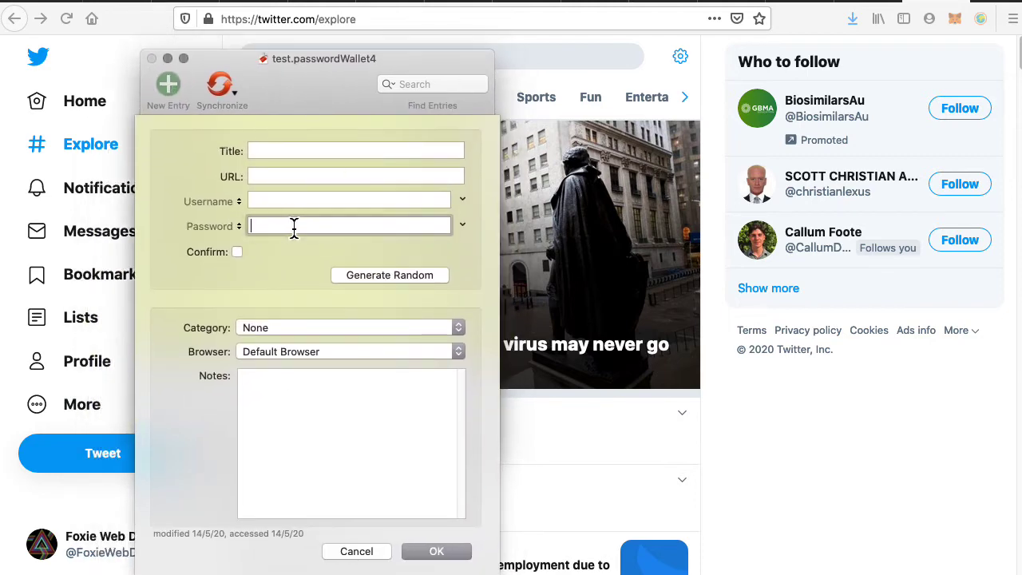
{"action": "left_click", "coordinate": [385, 276]}
{"action": "double_click", "coordinate": [294, 312]}
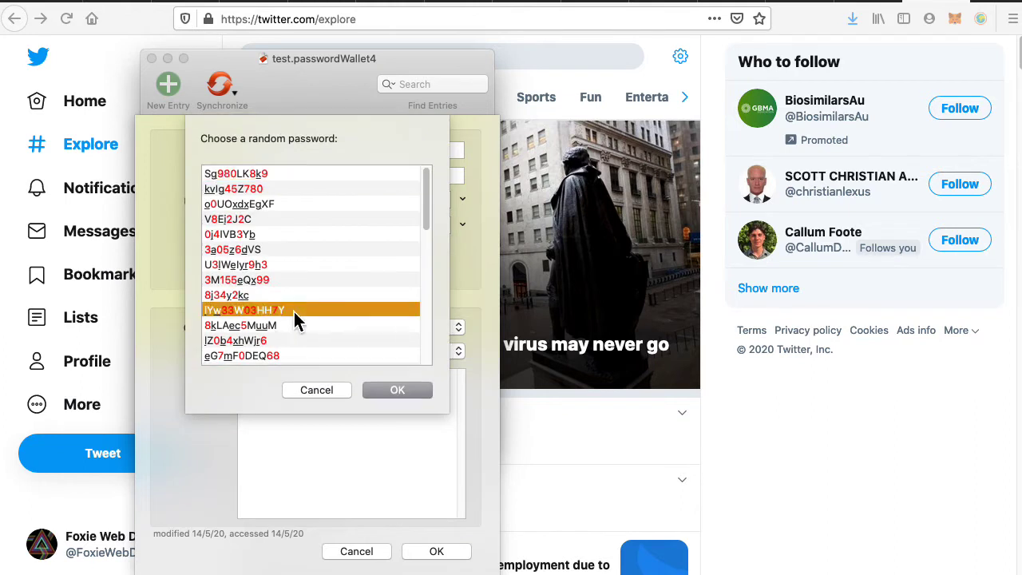
{"action": "left_click", "coordinate": [367, 223]}
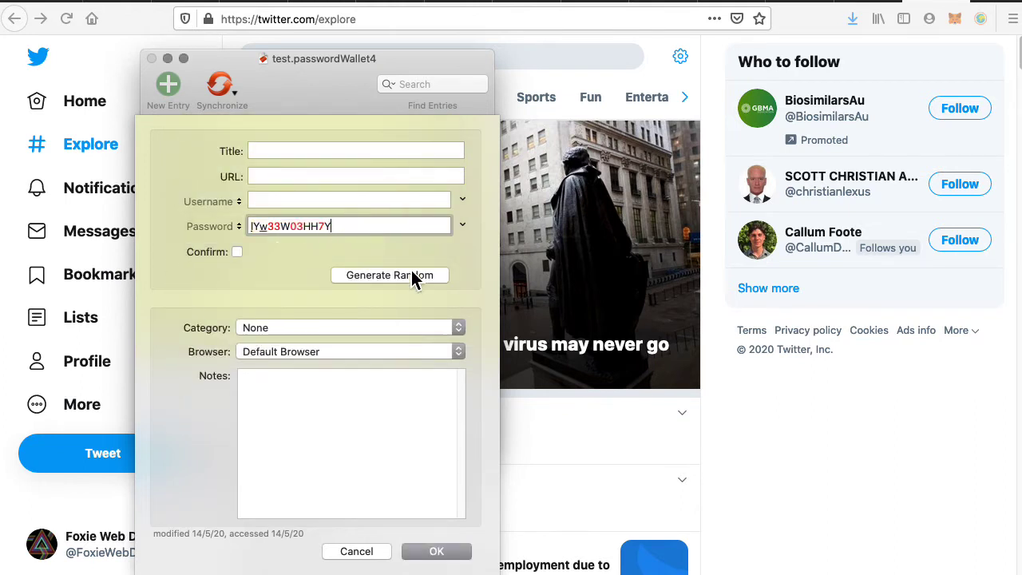
{"action": "key", "text": "Left"}
{"action": "key", "text": "Left"}
{"action": "key", "text": "Left"}
{"action": "key", "text": "Left"}
{"action": "type", "text": "@#$%^&"}
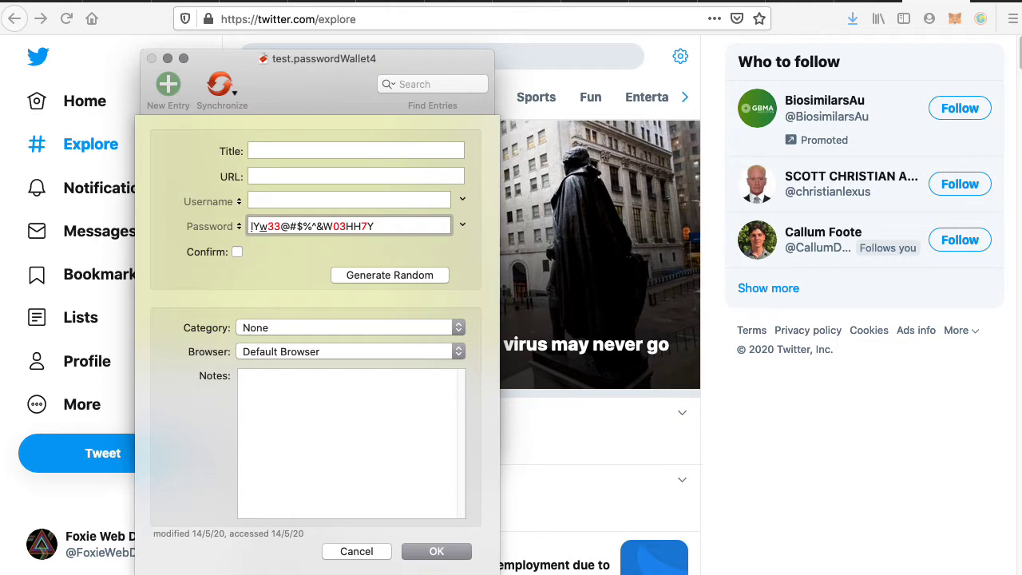
{"action": "left_click", "coordinate": [357, 551]}
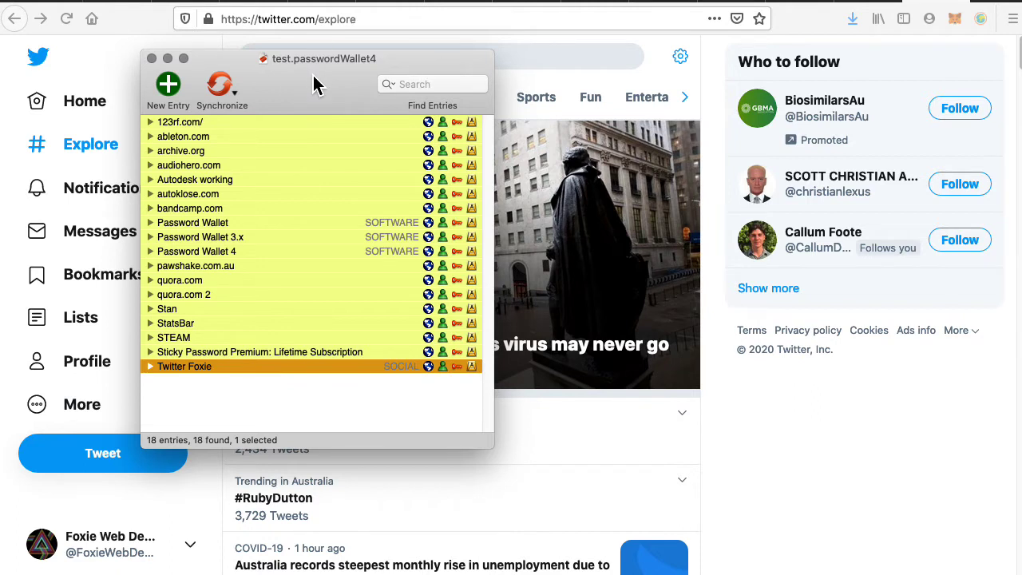
Reposition the wallet window over the left side of the web page.
{"action": "left_click_drag", "start_coordinate": [304, 98], "coordinate": [356, 104]}
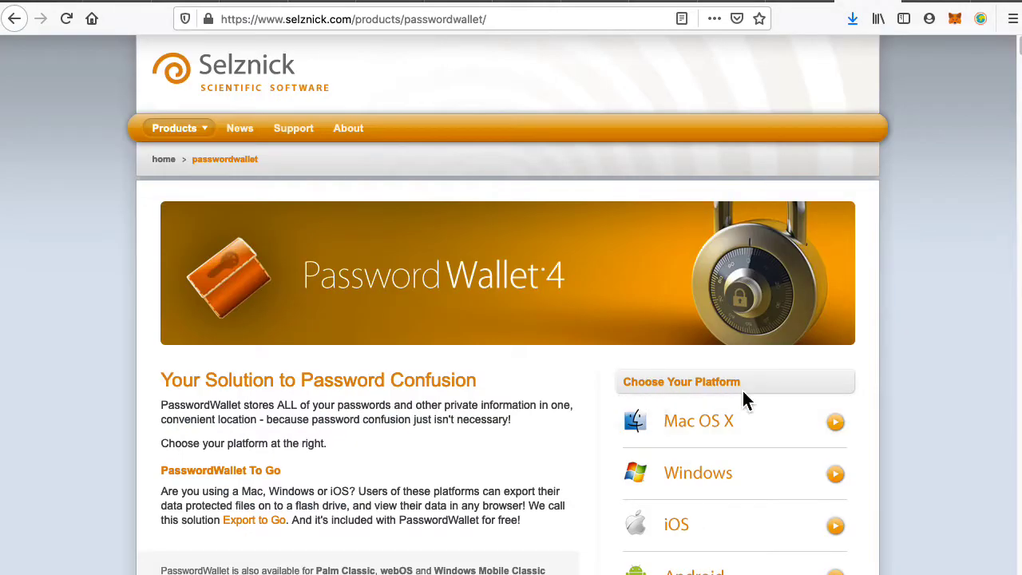
{"action": "scroll", "coordinate": [759, 504], "scroll_direction": "down", "scroll_amount": 3}
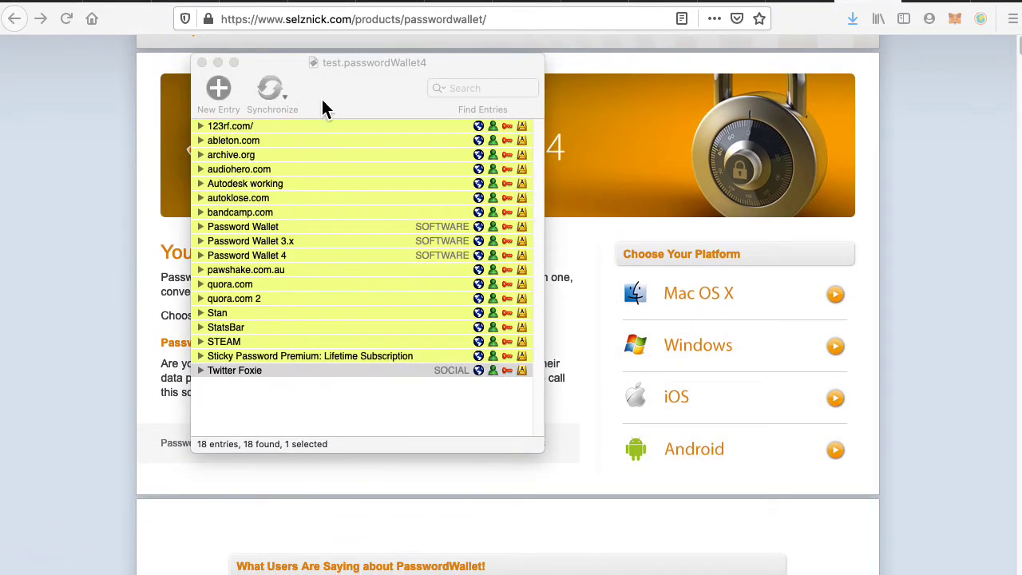
{"action": "left_click_drag", "start_coordinate": [324, 108], "coordinate": [407, 94]}
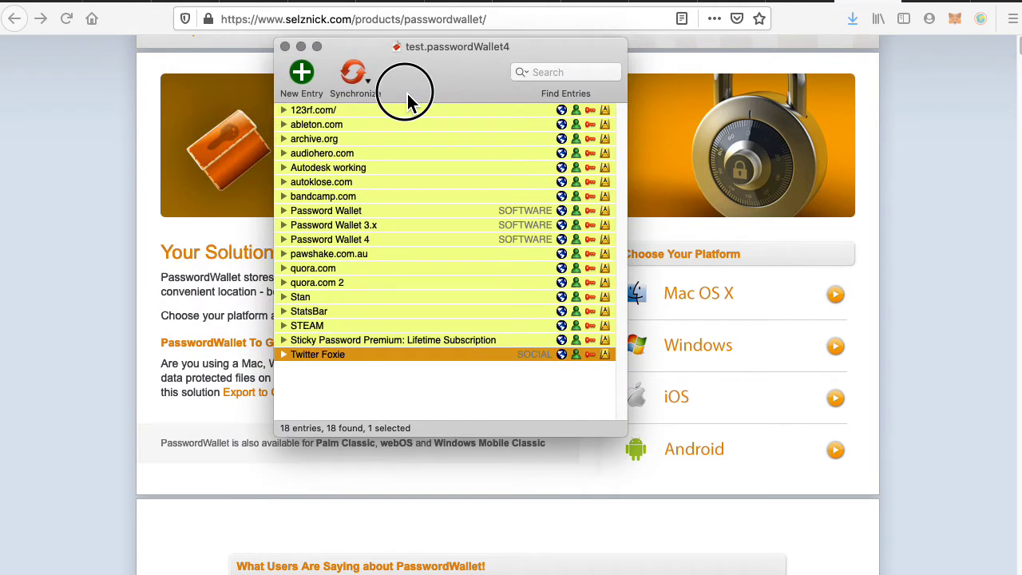
{"action": "left_click_drag", "start_coordinate": [408, 100], "coordinate": [258, 121]}
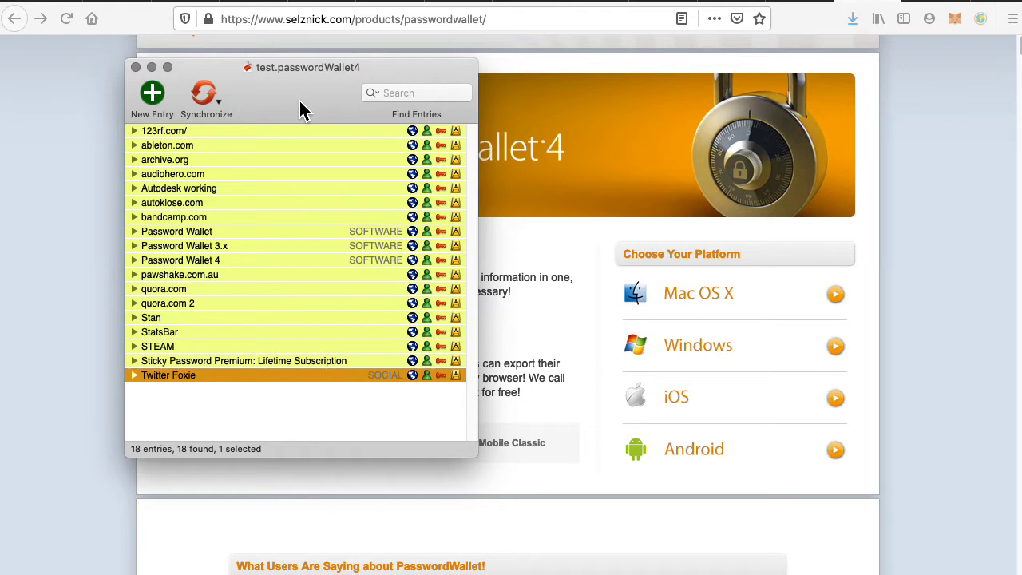
{"action": "left_click_drag", "start_coordinate": [301, 110], "coordinate": [309, 122]}
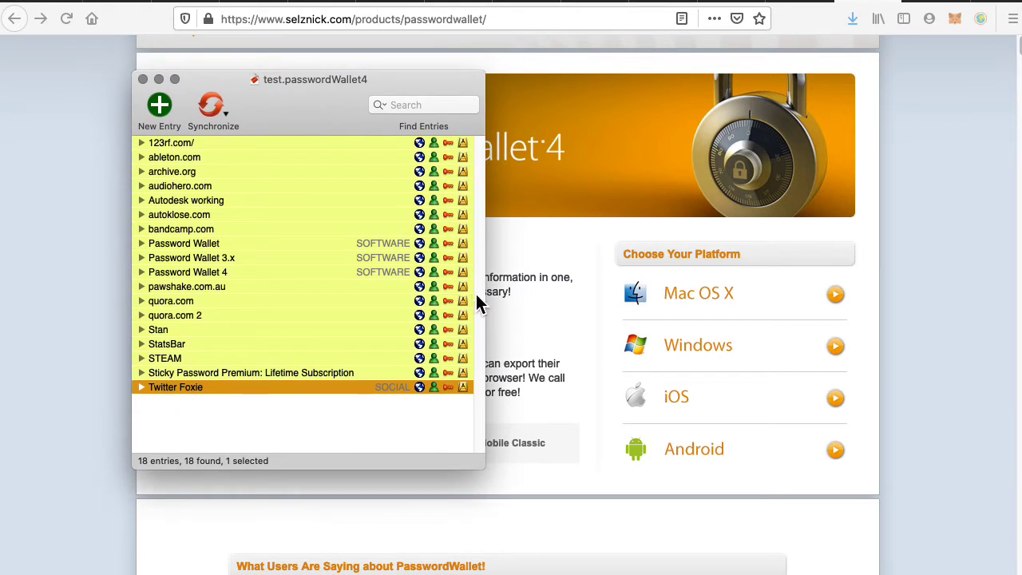
Shrink the wallet window and bring the PasswordWallet product page in front of it.
{"action": "left_click_drag", "start_coordinate": [483, 468], "coordinate": [441, 464]}
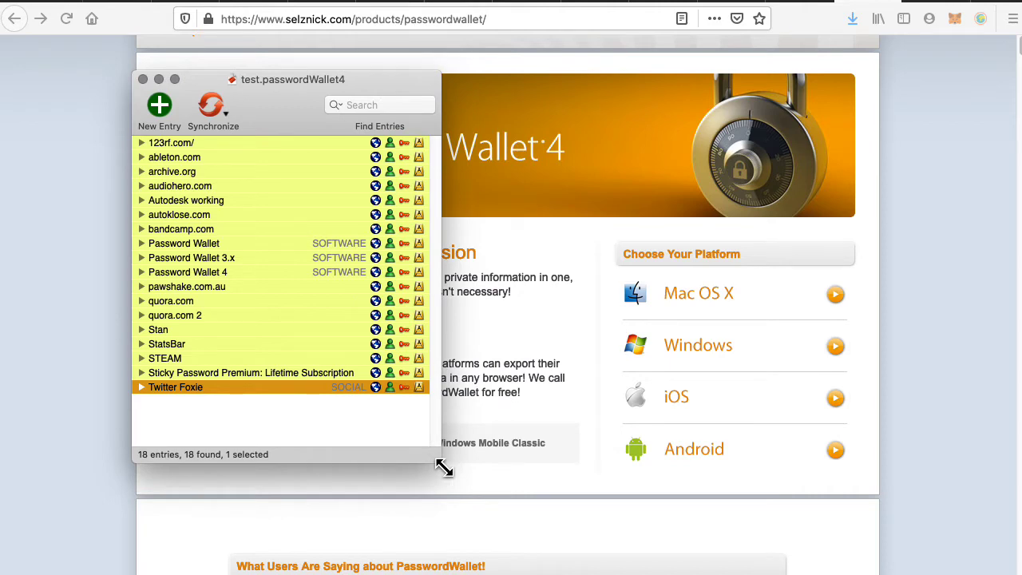
{"action": "left_click_drag", "start_coordinate": [244, 80], "coordinate": [152, 181]}
{"action": "left_click", "coordinate": [643, 143]}
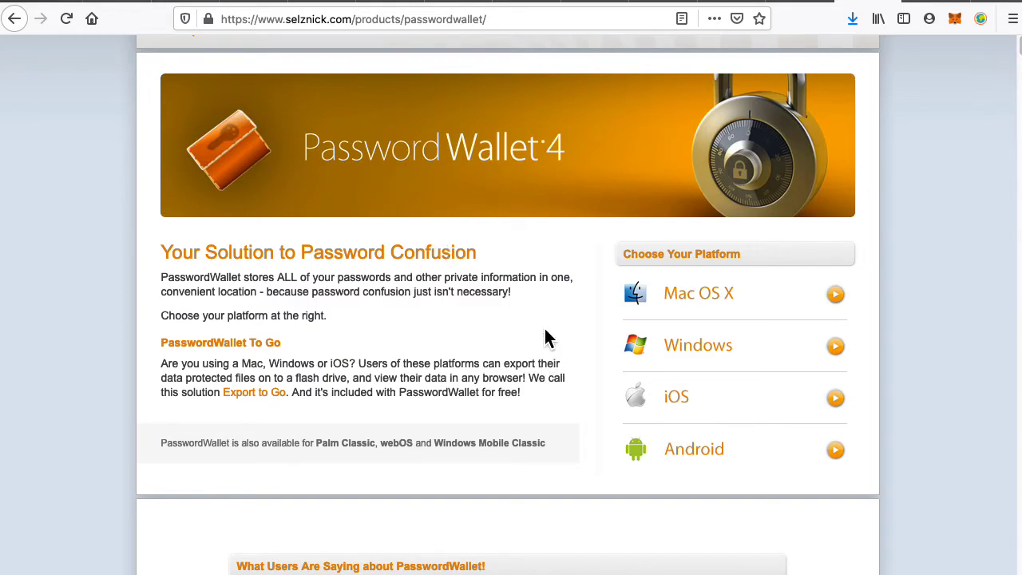
{"action": "scroll", "coordinate": [550, 327], "scroll_direction": "down", "scroll_amount": 15}
{"action": "scroll", "coordinate": [550, 324], "scroll_direction": "down", "scroll_amount": 15}
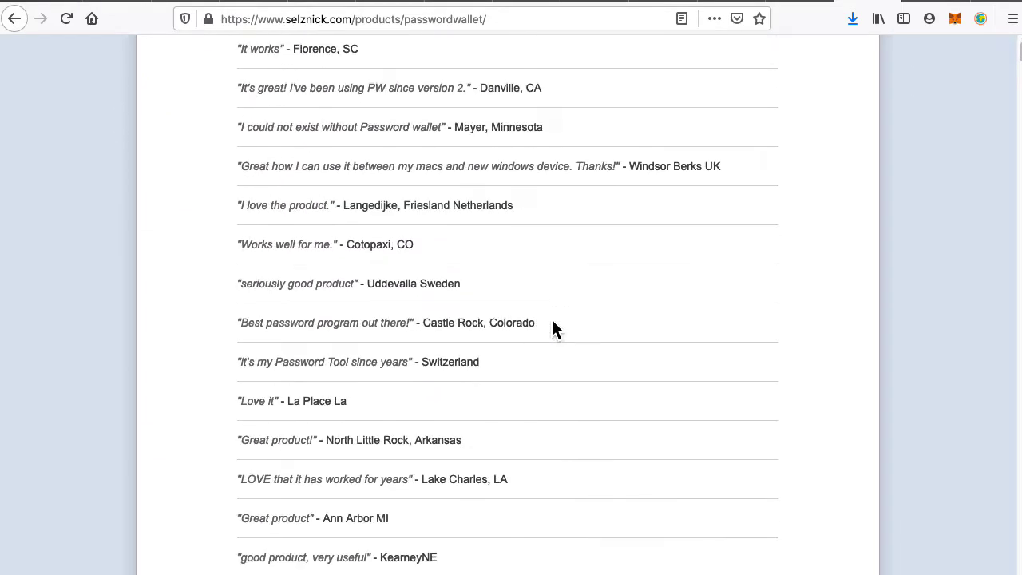
{"action": "scroll", "coordinate": [541, 327], "scroll_direction": "down", "scroll_amount": 15}
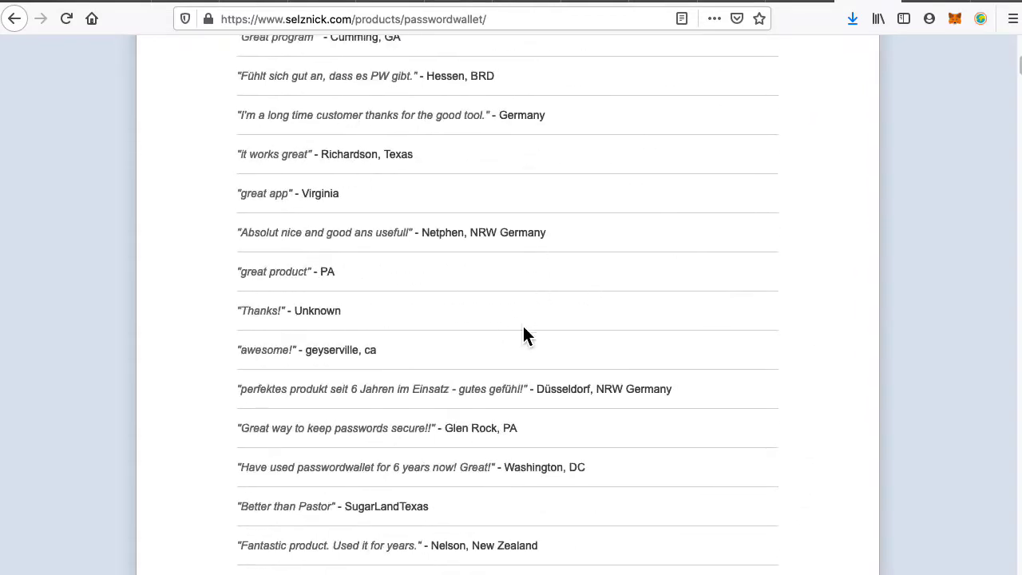
{"action": "scroll", "coordinate": [508, 304], "scroll_direction": "down", "scroll_amount": 5}
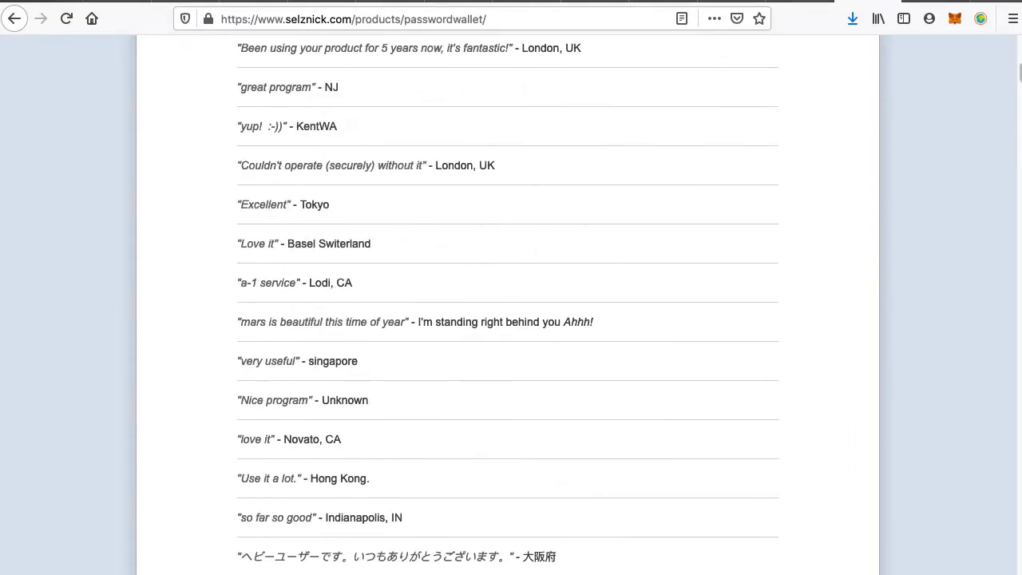
{"action": "scroll", "coordinate": [508, 304], "scroll_direction": "down", "scroll_amount": 15}
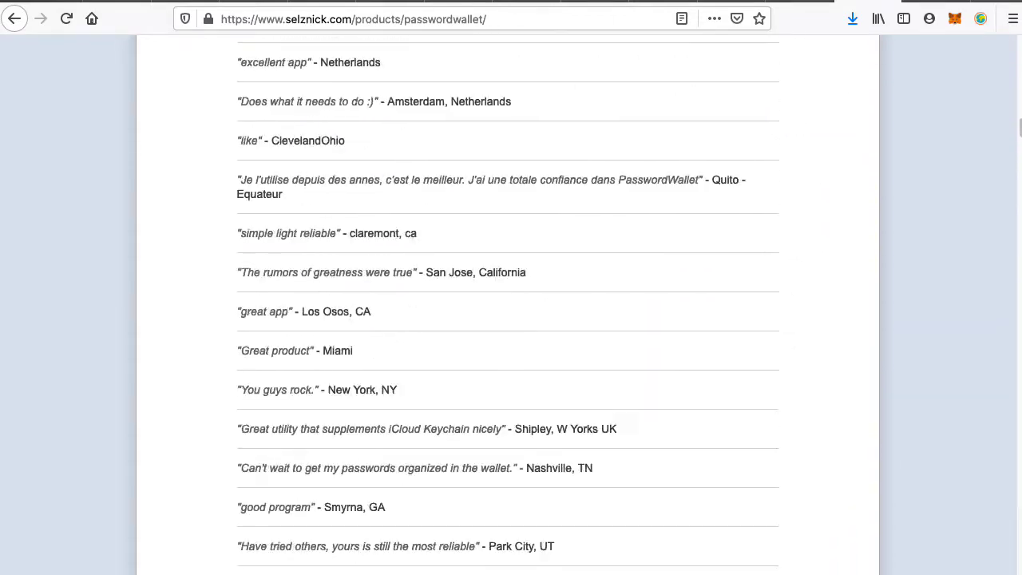
{"action": "scroll", "coordinate": [507, 303], "scroll_direction": "down", "scroll_amount": 15}
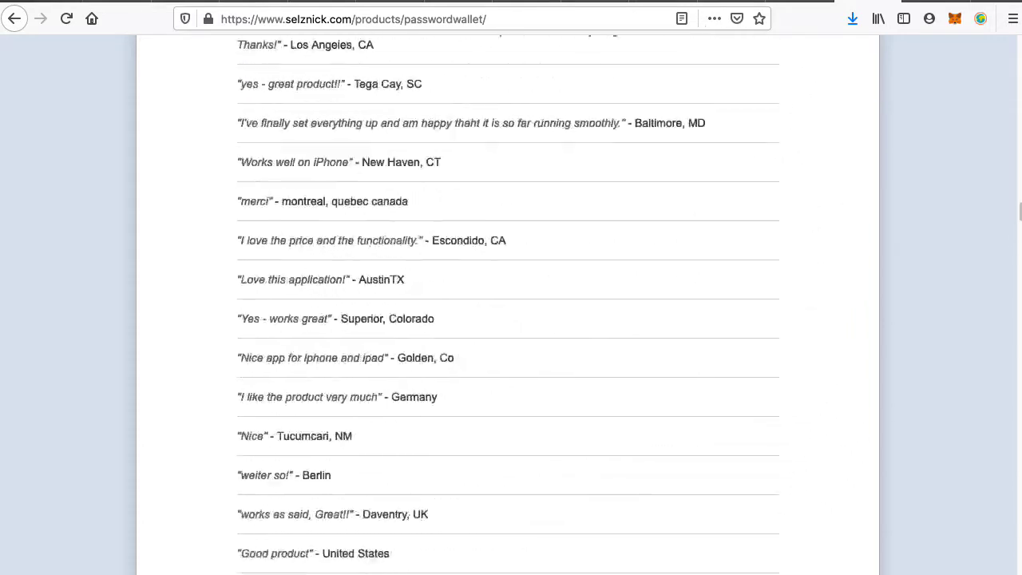
{"action": "scroll", "coordinate": [508, 304], "scroll_direction": "down", "scroll_amount": 5}
{"action": "scroll", "coordinate": [508, 304], "scroll_direction": "down", "scroll_amount": 20}
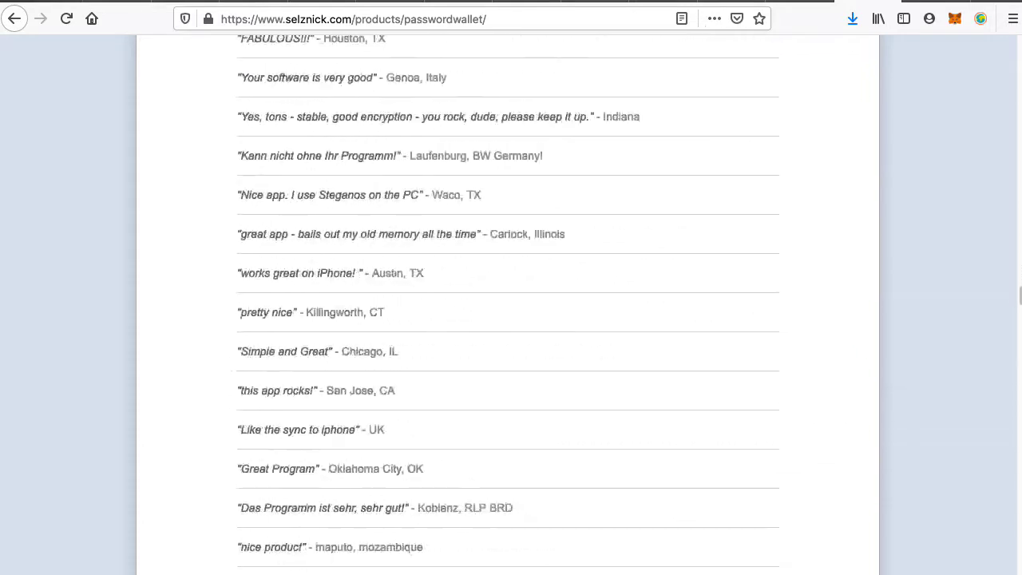
{"action": "scroll", "coordinate": [508, 303], "scroll_direction": "down", "scroll_amount": 20}
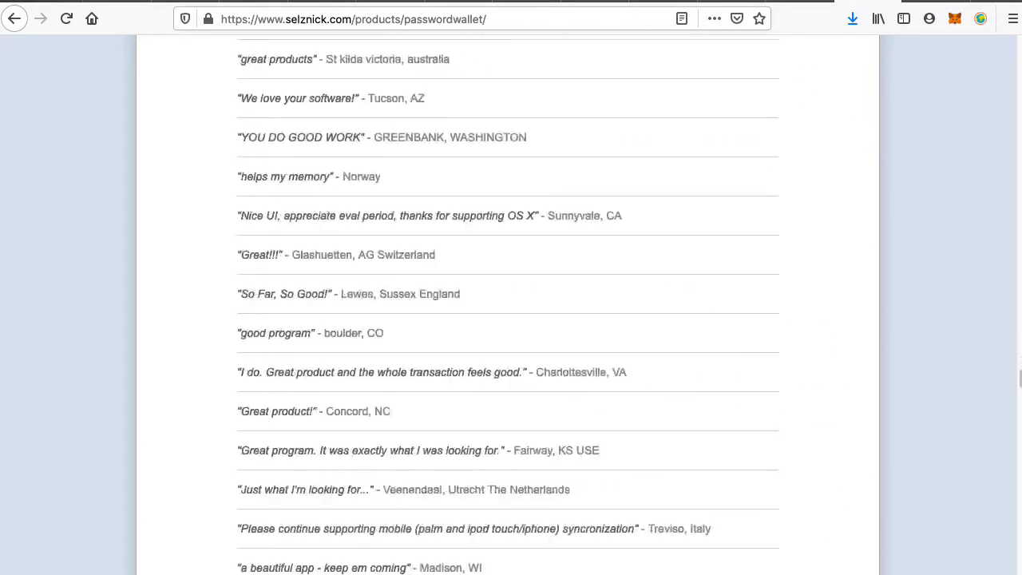
{"action": "scroll", "coordinate": [507, 303], "scroll_direction": "down", "scroll_amount": 20}
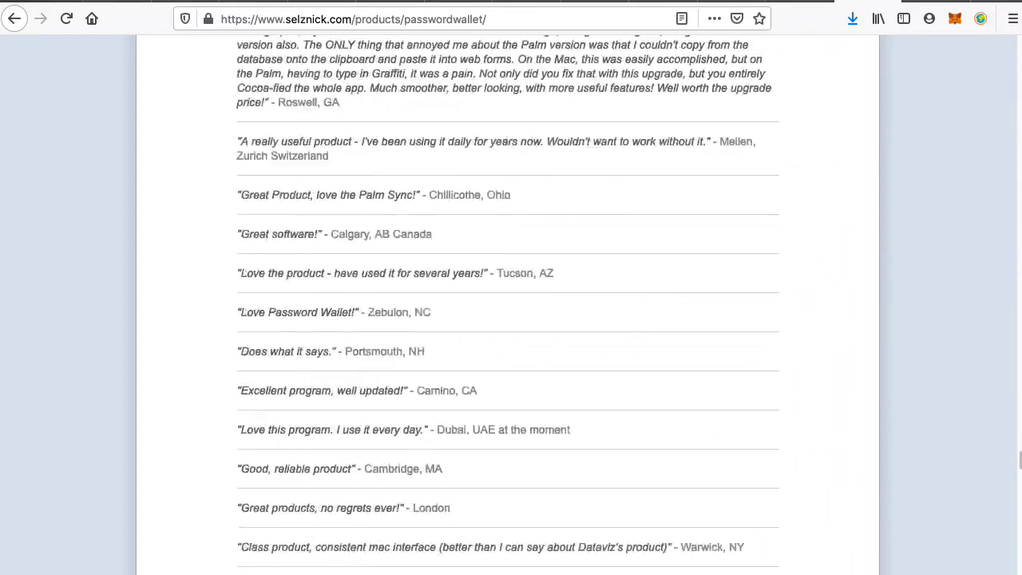
{"action": "scroll", "coordinate": [497, 294], "scroll_direction": "down", "scroll_amount": 20}
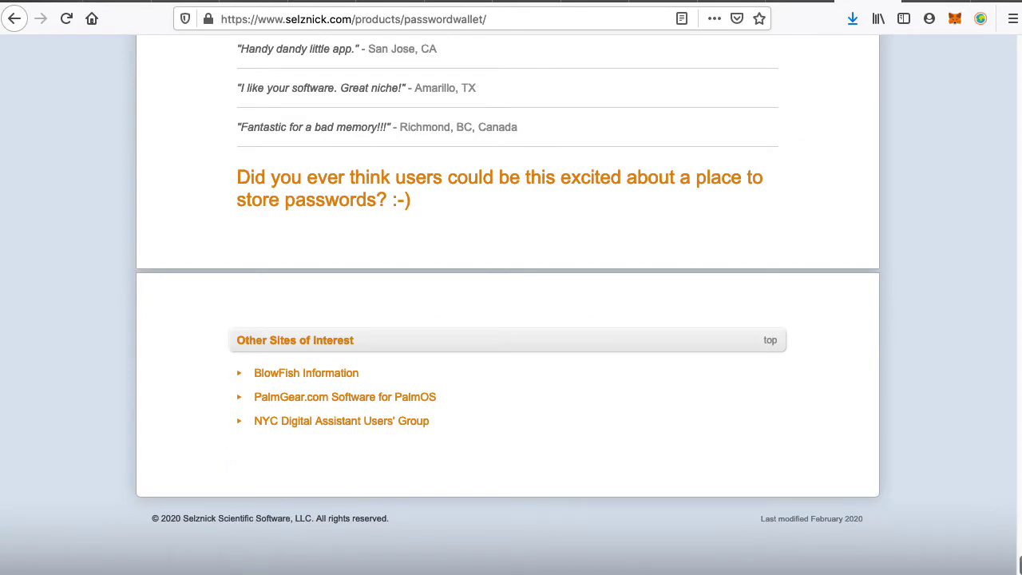
{"action": "left_click_drag", "start_coordinate": [1019, 564], "coordinate": [989, 4]}
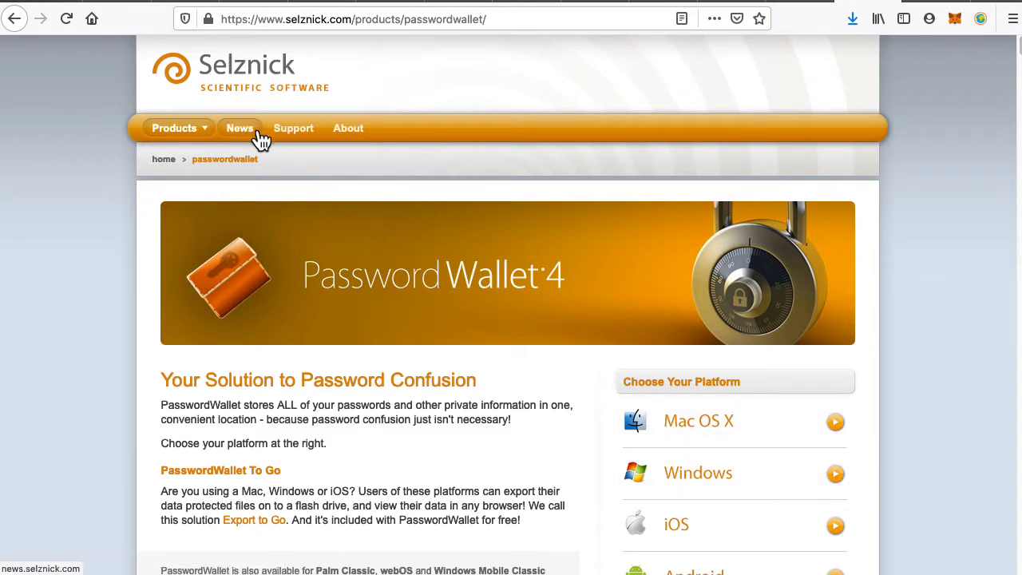
Open the MutantMaker page from the Products menu, then switch back to the test wallet.
{"action": "mouse_move", "coordinate": [202, 132]}
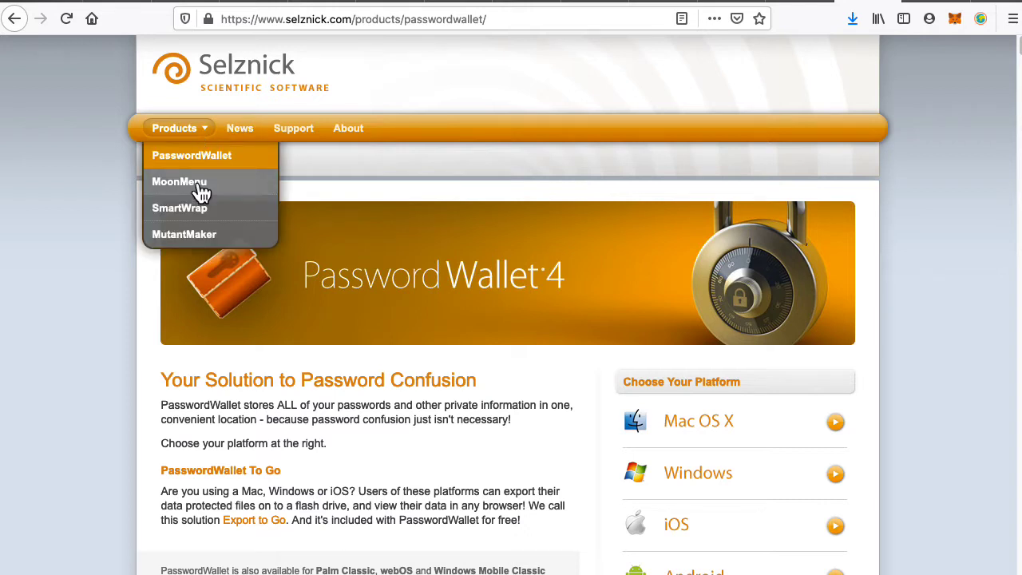
{"action": "left_click", "coordinate": [209, 238]}
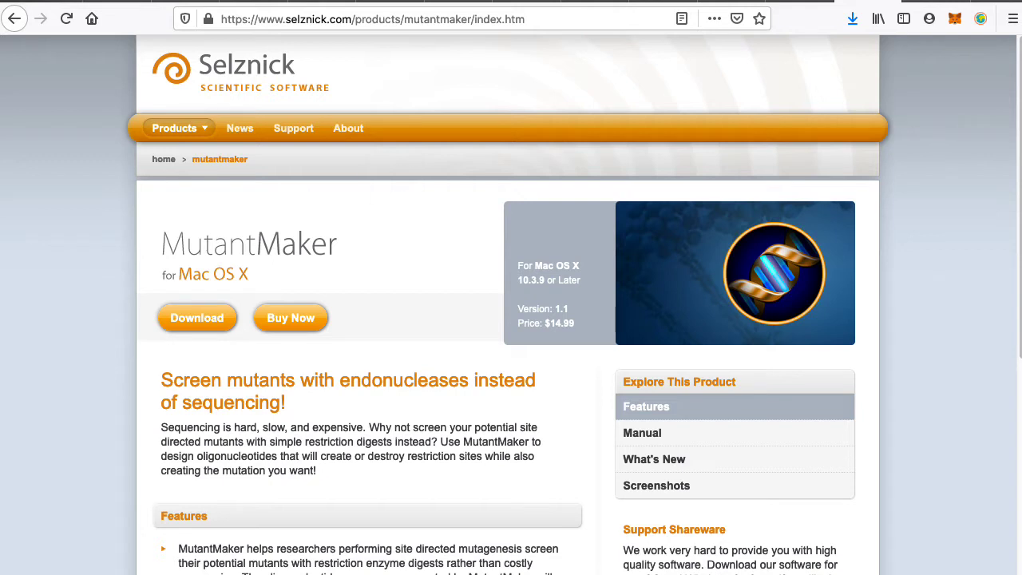
{"action": "key", "text": "super+Tab"}
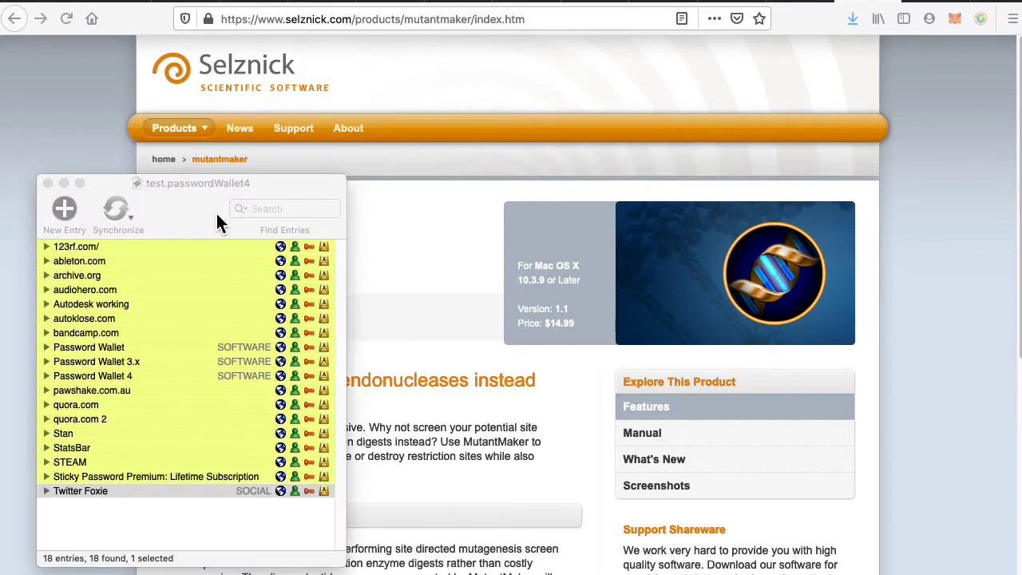
Drag the test wallet window right and upward over the MutantMaker page.
{"action": "left_click_drag", "start_coordinate": [216, 213], "coordinate": [276, 194]}
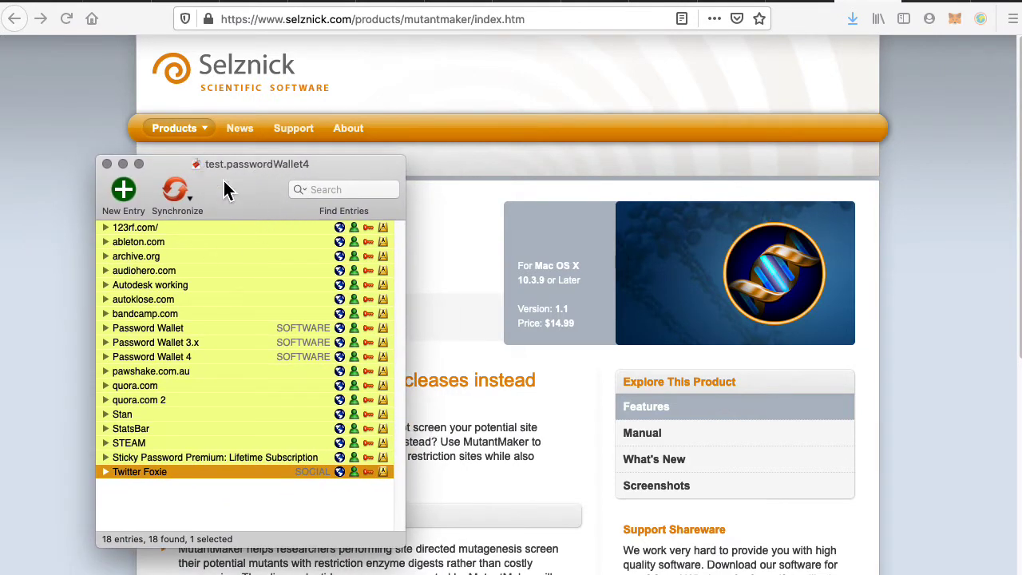
{"action": "left_click_drag", "start_coordinate": [223, 190], "coordinate": [319, 144]}
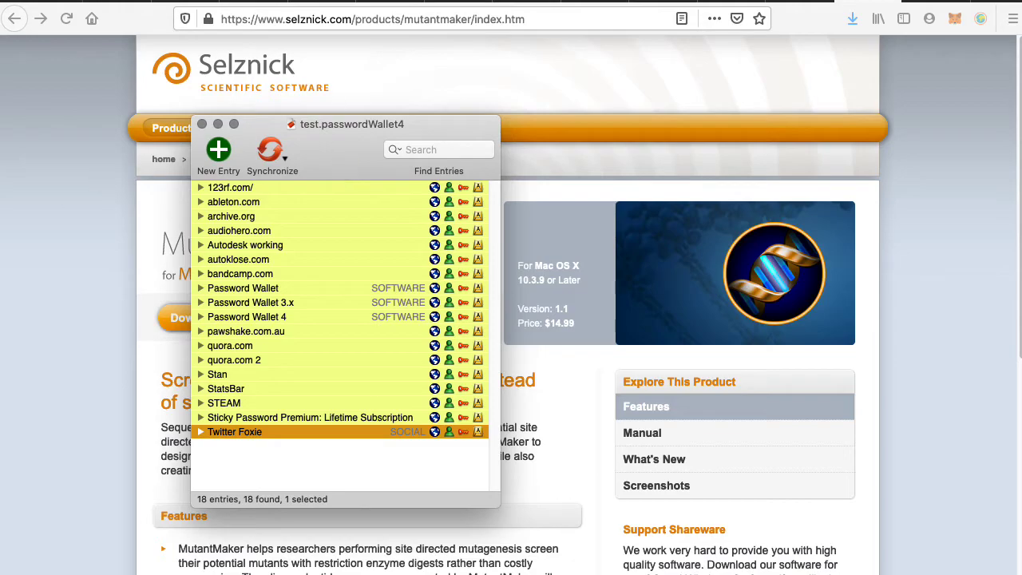
{"action": "left_click_drag", "start_coordinate": [2, 8], "coordinate": [400, 2]}
{"action": "scroll", "coordinate": [413, 301], "scroll_direction": "down", "scroll_amount": 15}
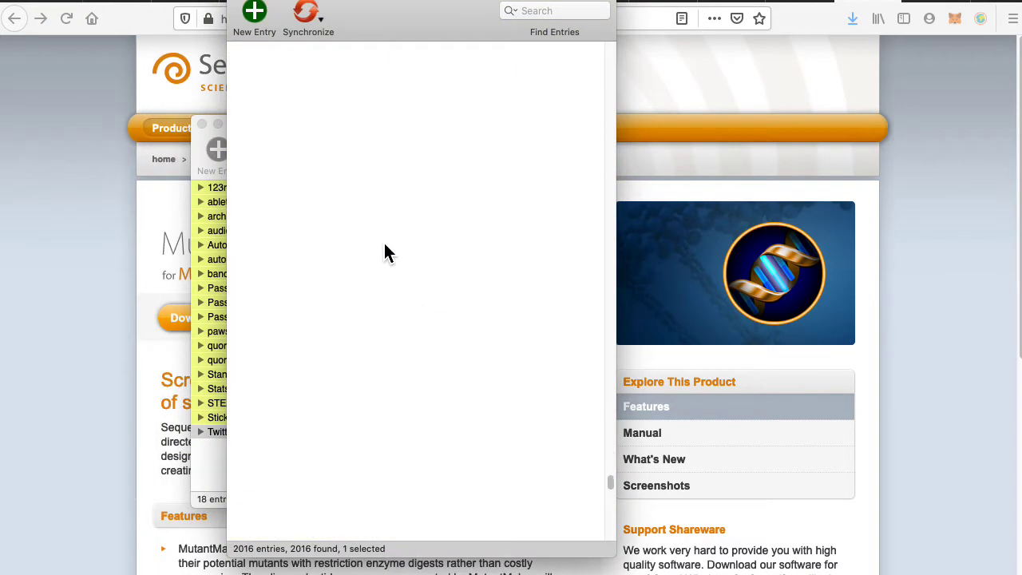
{"action": "scroll", "coordinate": [380, 160], "scroll_direction": "up", "scroll_amount": 15}
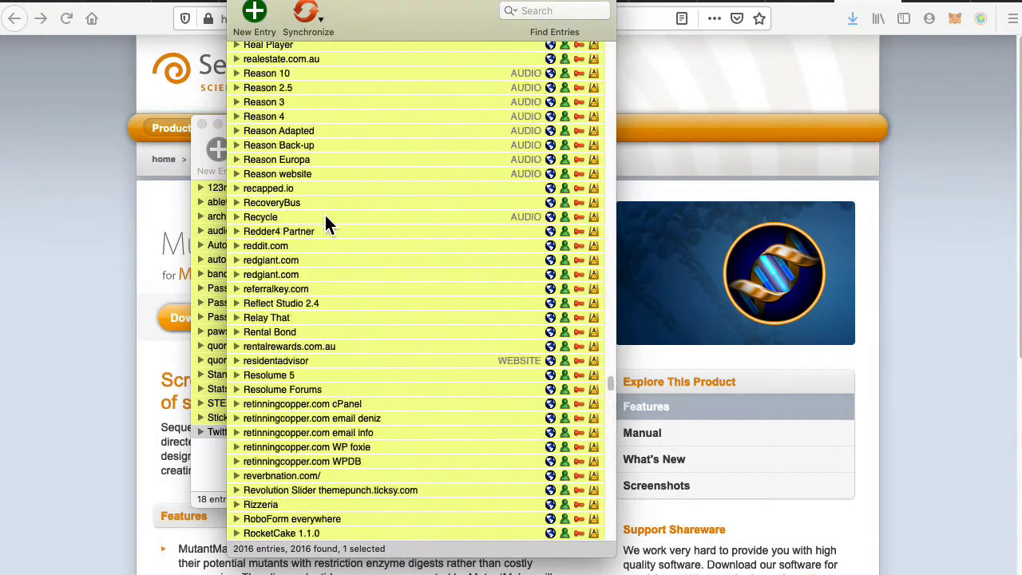
{"action": "scroll", "coordinate": [401, 283], "scroll_direction": "up", "scroll_amount": 20}
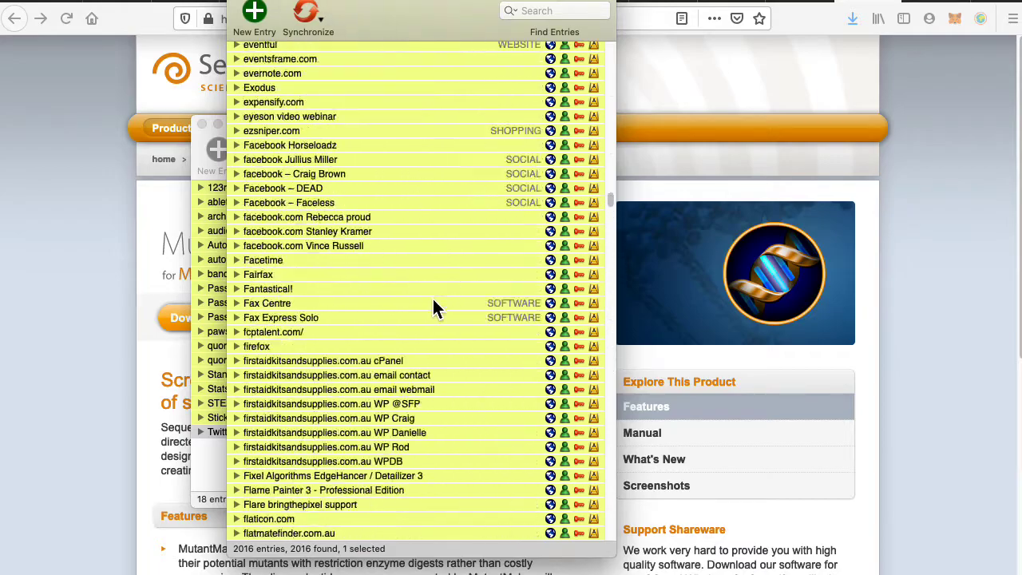
{"action": "scroll", "coordinate": [432, 309], "scroll_direction": "up", "scroll_amount": 20}
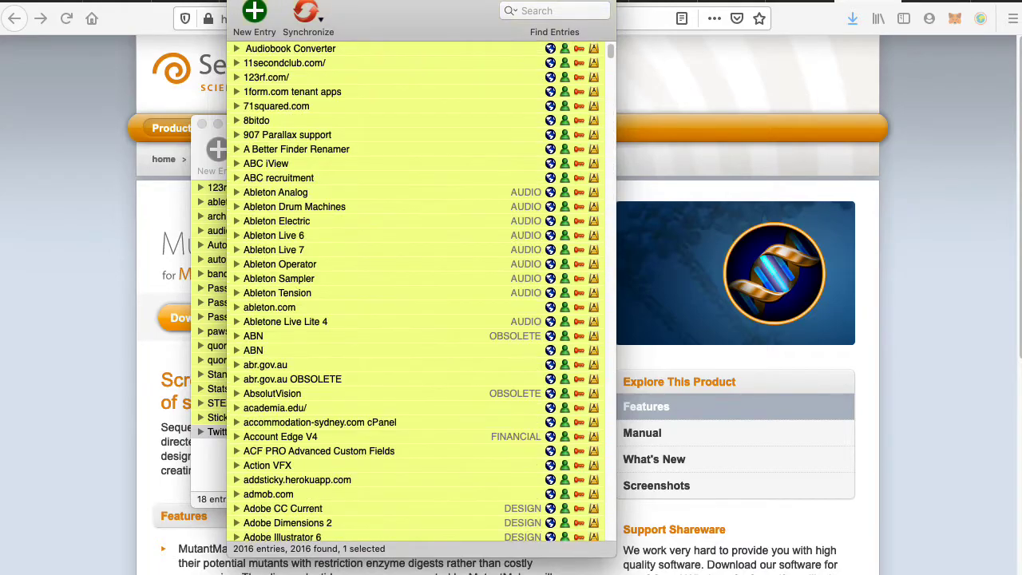
{"action": "key", "text": "super+w"}
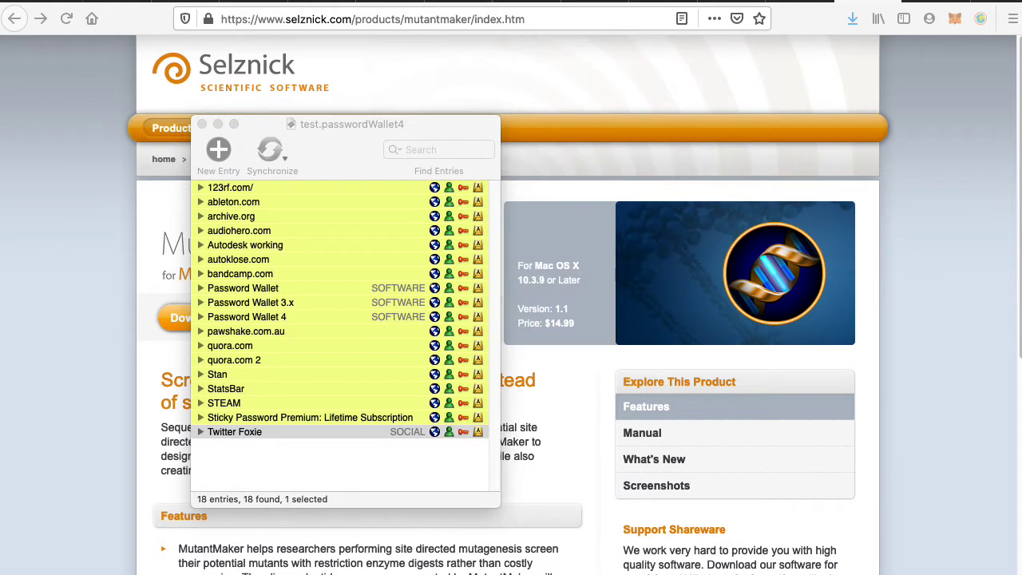
{"action": "left_click", "coordinate": [358, 159]}
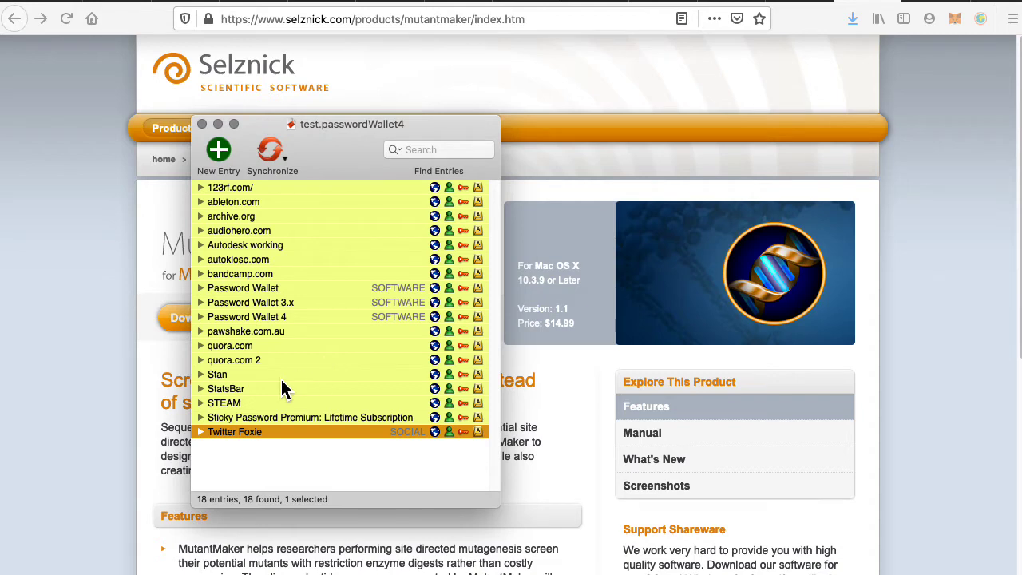
Log into stan.com.au by auto-typing the saved Stan credentials, then return to the wallet.
{"action": "left_click", "coordinate": [283, 376]}
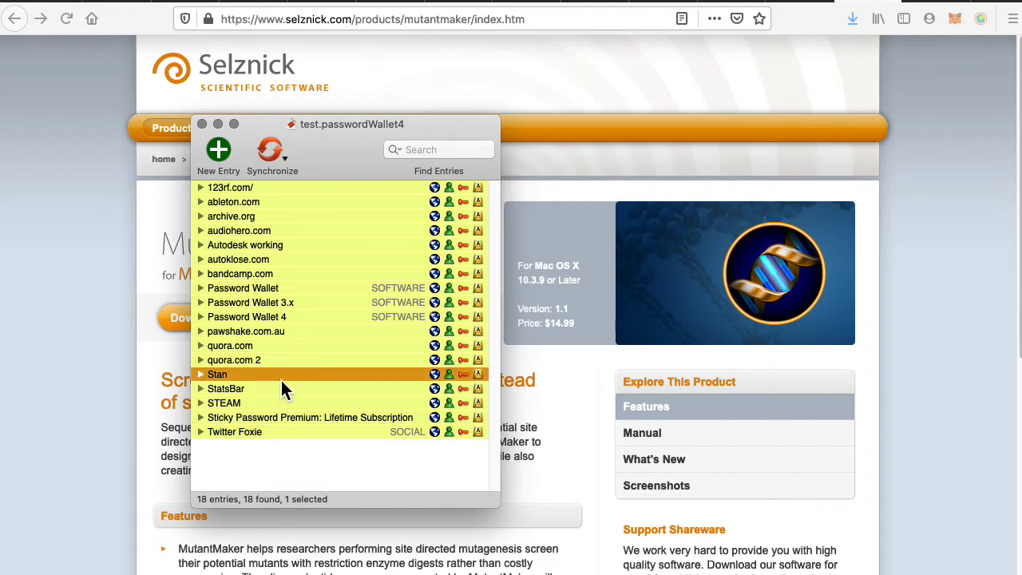
{"action": "left_click", "coordinate": [434, 375]}
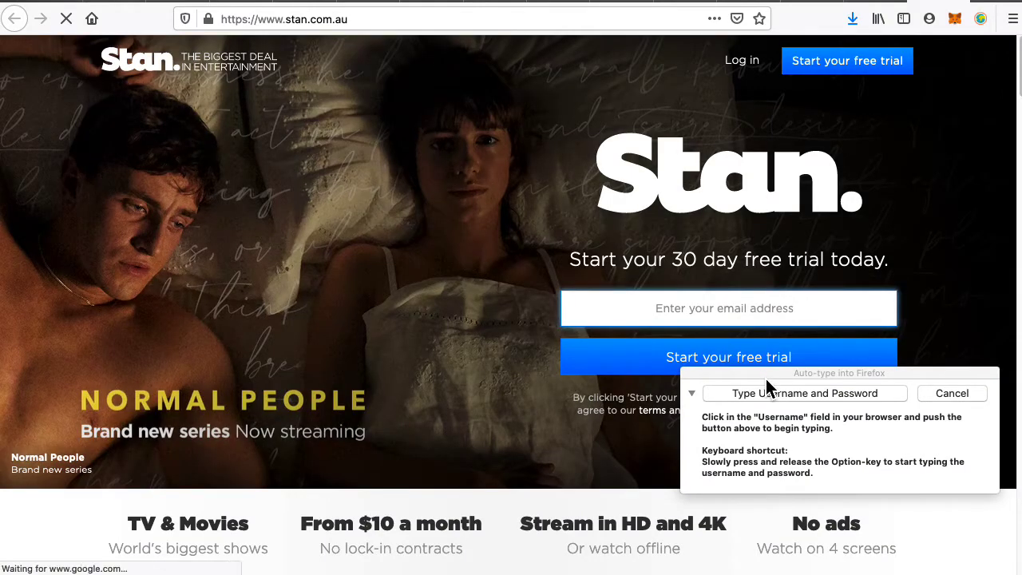
{"action": "left_click", "coordinate": [747, 62]}
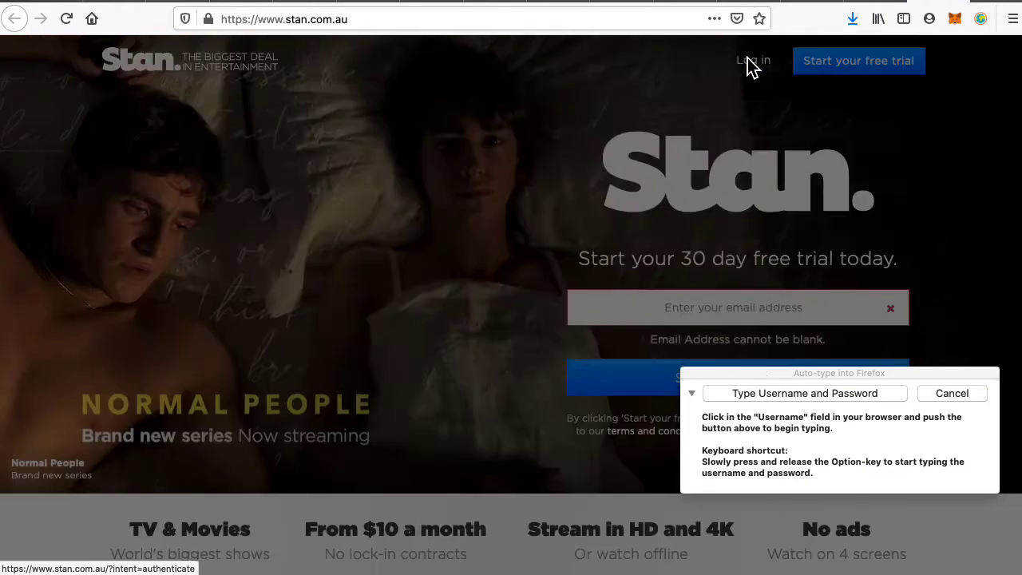
{"action": "left_click", "coordinate": [505, 199]}
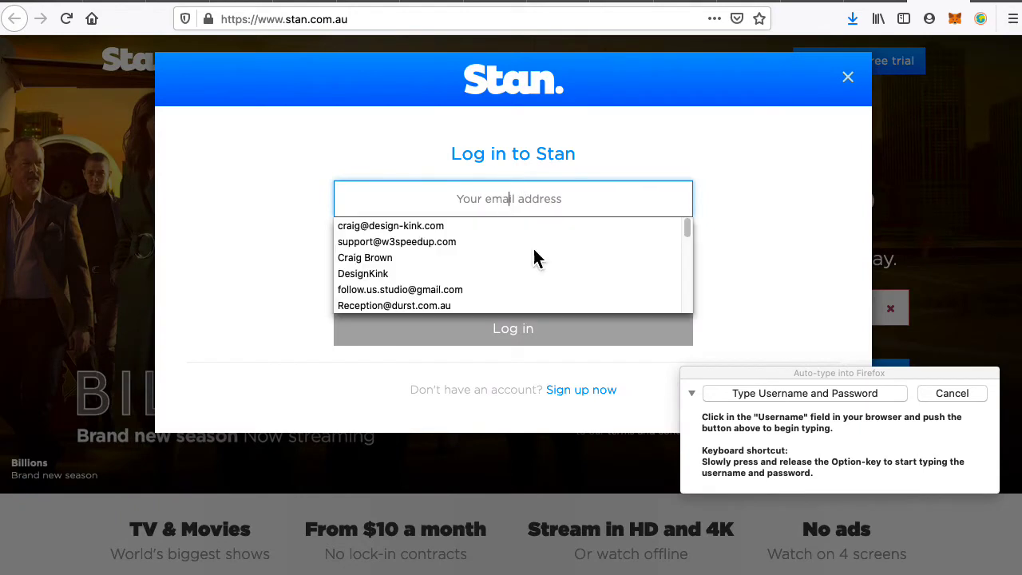
{"action": "left_click", "coordinate": [753, 395]}
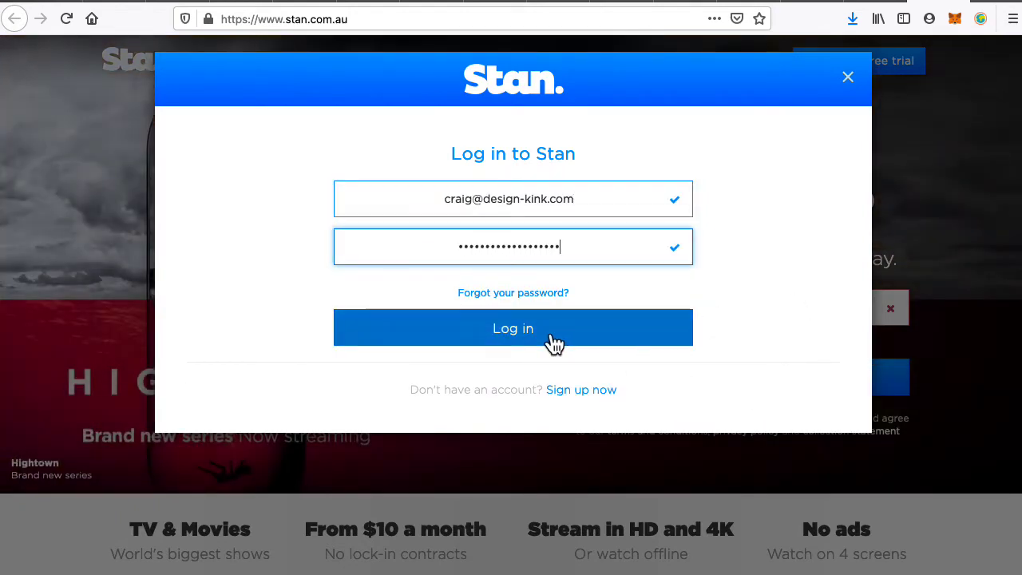
{"action": "left_click", "coordinate": [552, 336]}
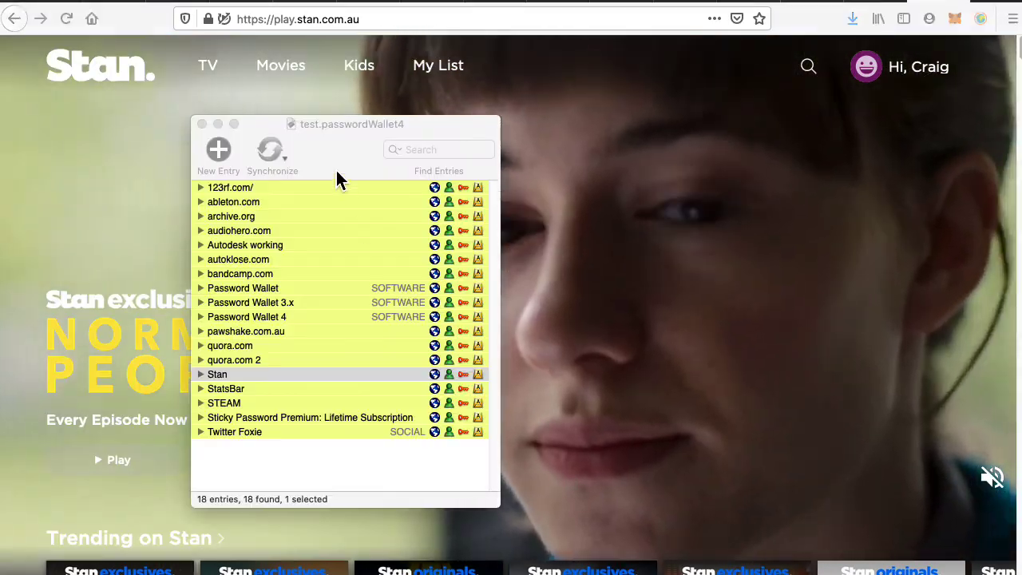
{"action": "left_click", "coordinate": [407, 171]}
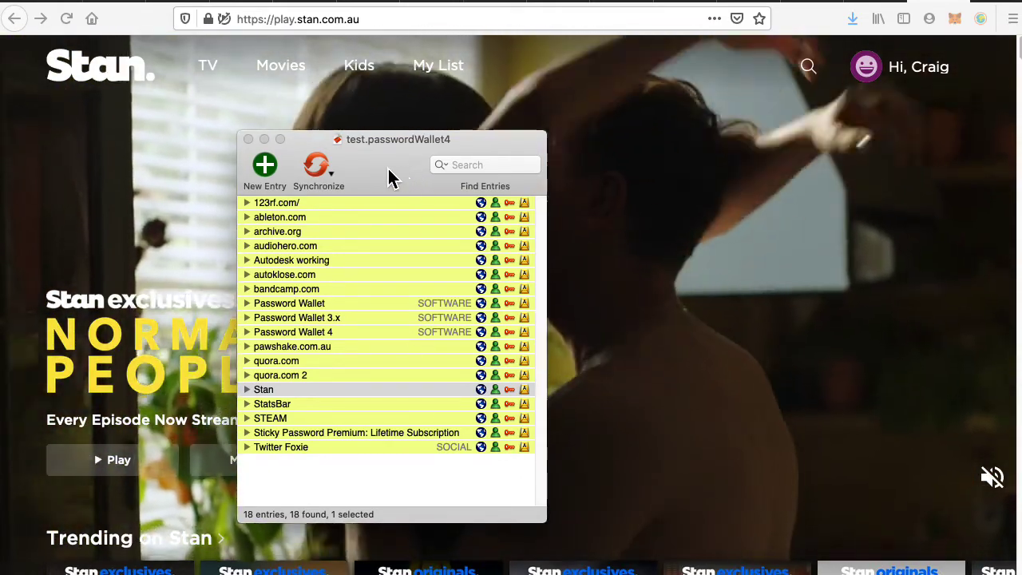
Log into cPanel by auto-typing the saved cPanel username and password.
{"action": "left_click_drag", "start_coordinate": [389, 177], "coordinate": [344, 163]}
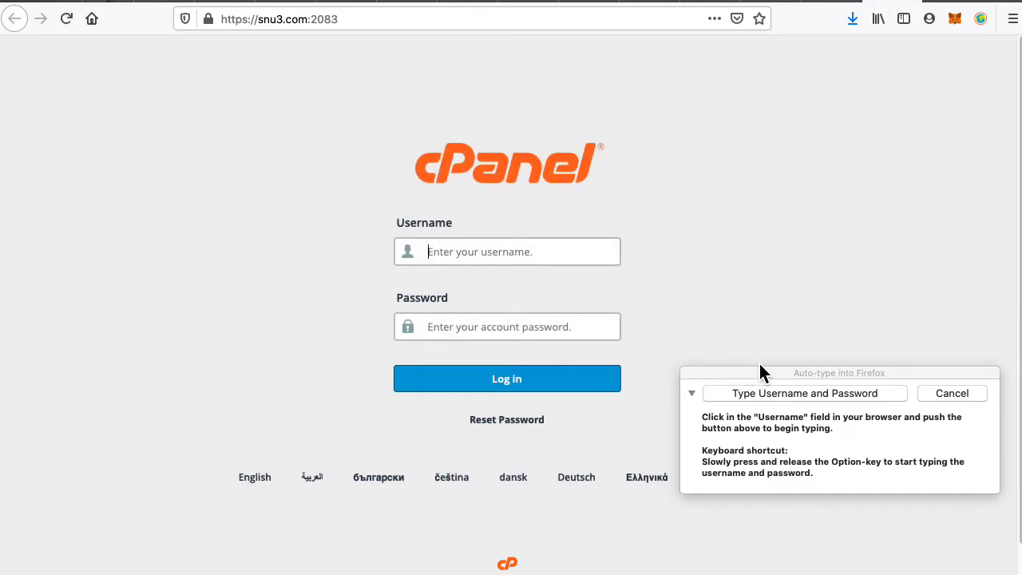
{"action": "left_click", "coordinate": [779, 393]}
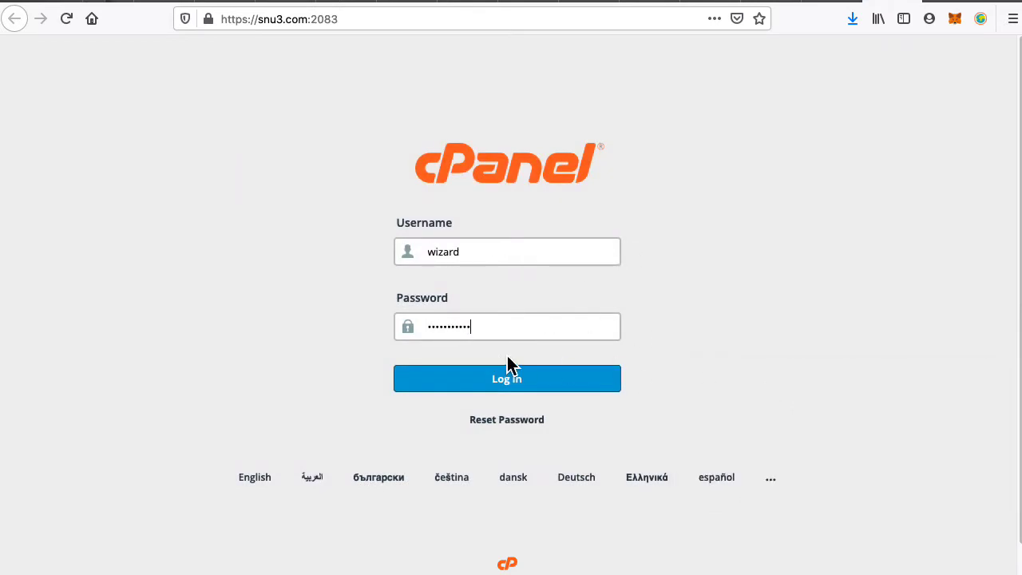
{"action": "left_click", "coordinate": [545, 382]}
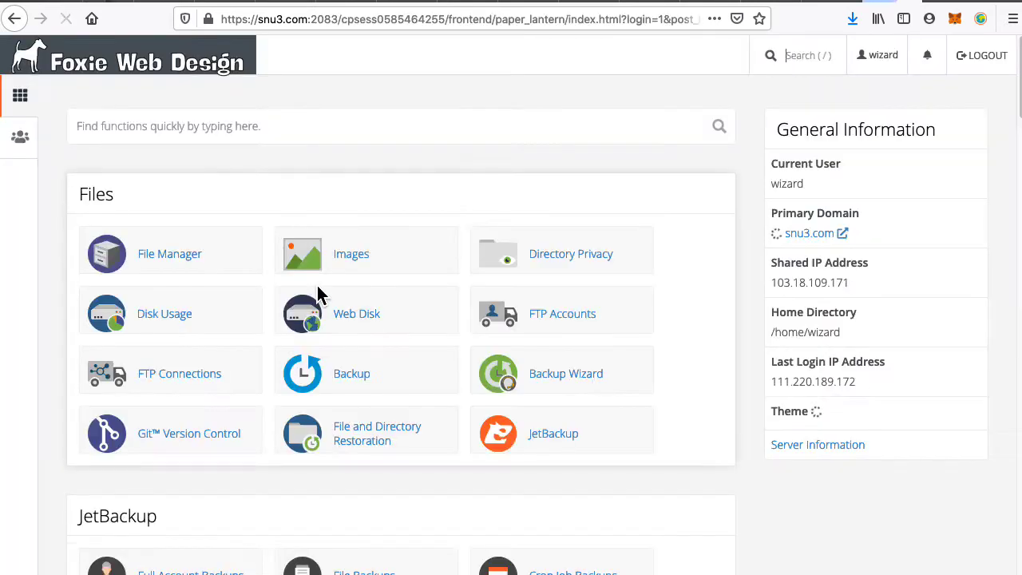
Scroll down the cPanel dashboard and open Email Accounts.
{"action": "scroll", "coordinate": [338, 450], "scroll_direction": "down", "scroll_amount": 3}
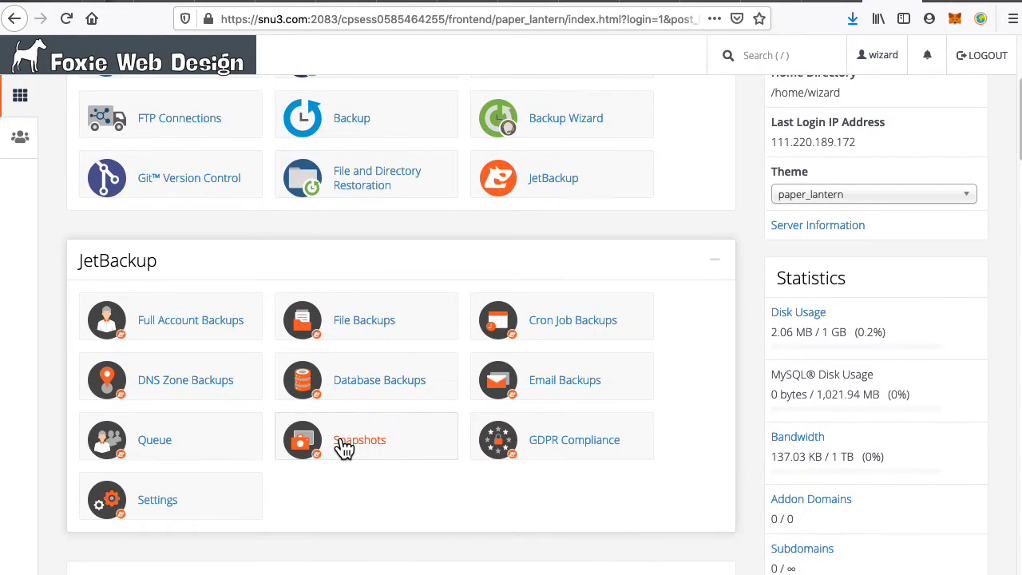
{"action": "scroll", "coordinate": [343, 449], "scroll_direction": "down", "scroll_amount": 8}
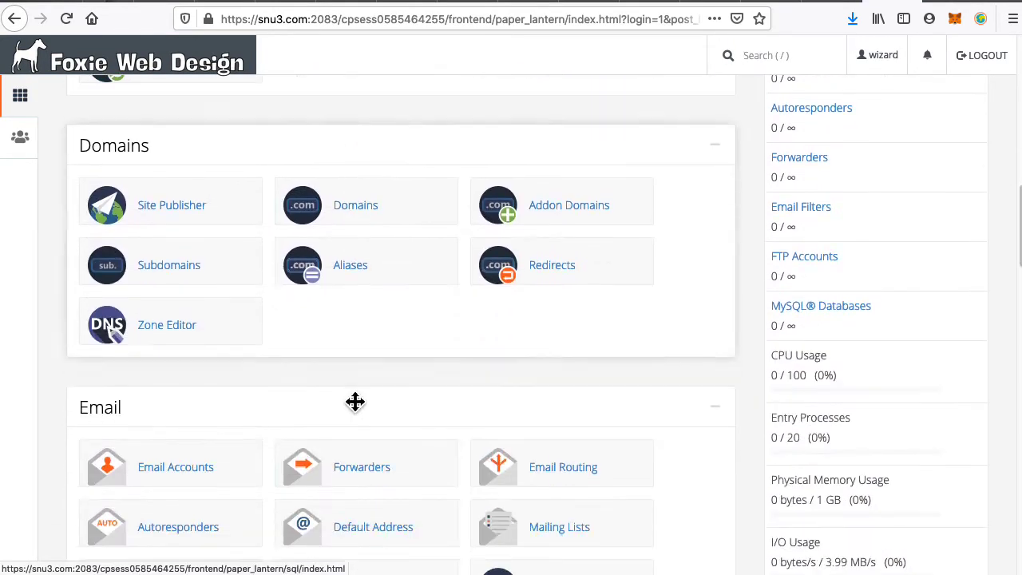
{"action": "scroll", "coordinate": [355, 402], "scroll_direction": "down", "scroll_amount": 2}
{"action": "left_click", "coordinate": [190, 341]}
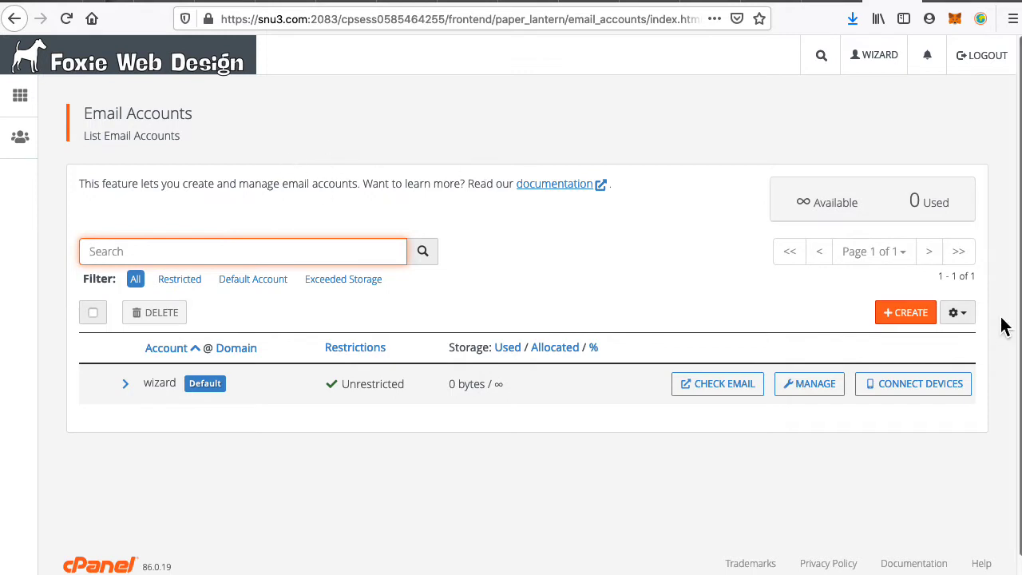
Start a new email account for user test and generate a strength-100 password, selecting it.
{"action": "left_click", "coordinate": [903, 314]}
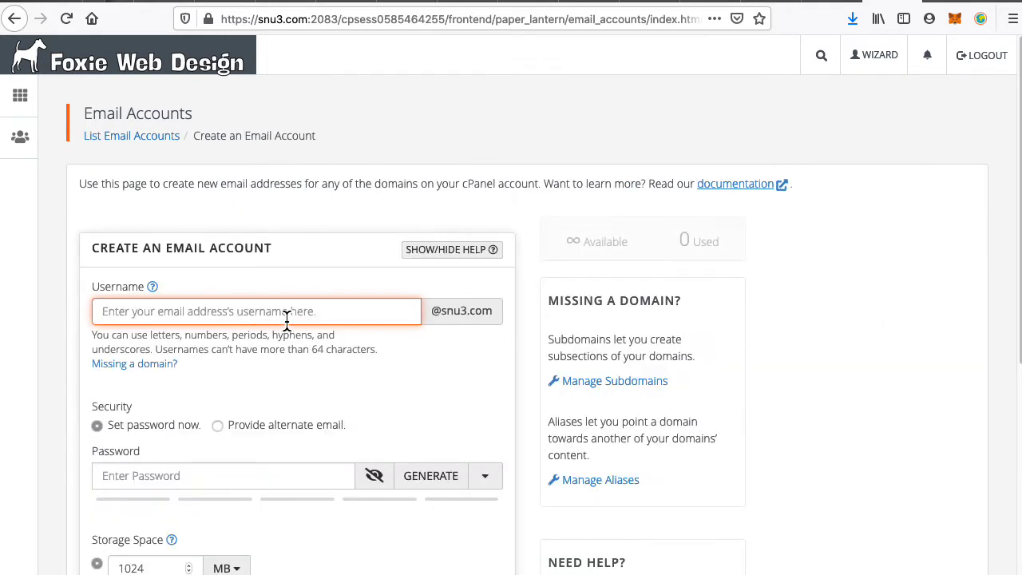
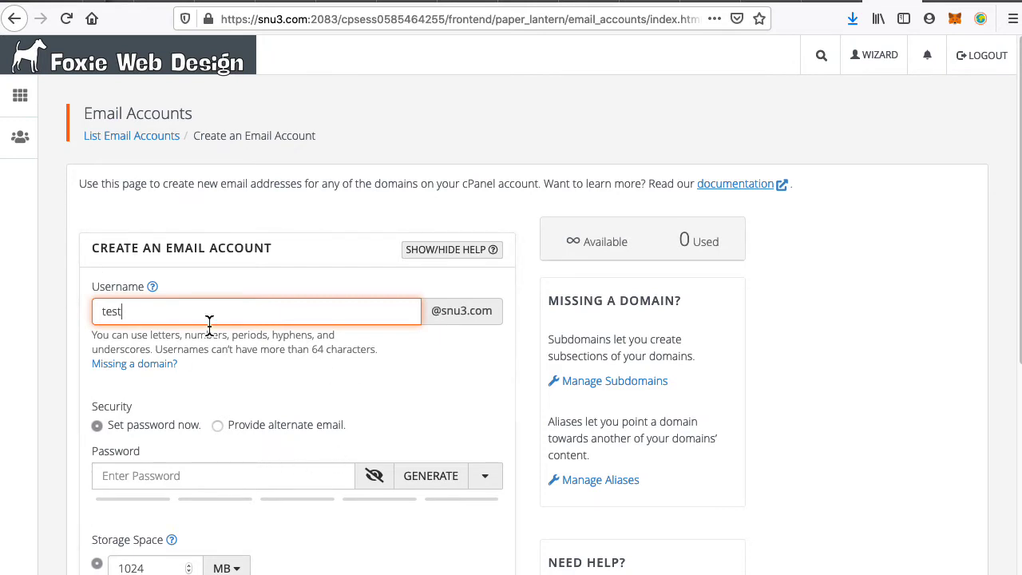
{"action": "left_click", "coordinate": [233, 484]}
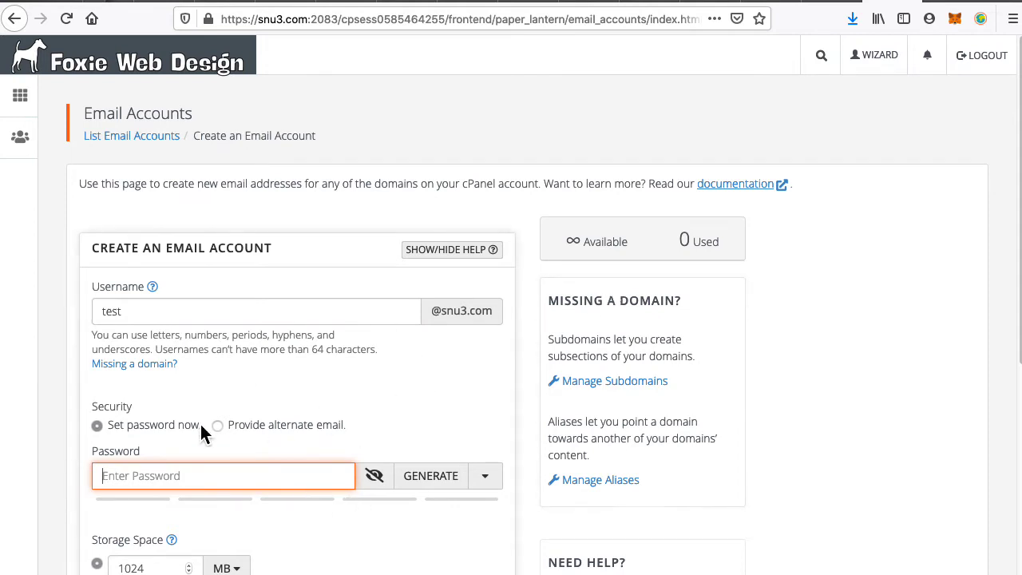
{"action": "scroll", "coordinate": [348, 406], "scroll_direction": "down", "scroll_amount": 3}
{"action": "left_click", "coordinate": [427, 349]}
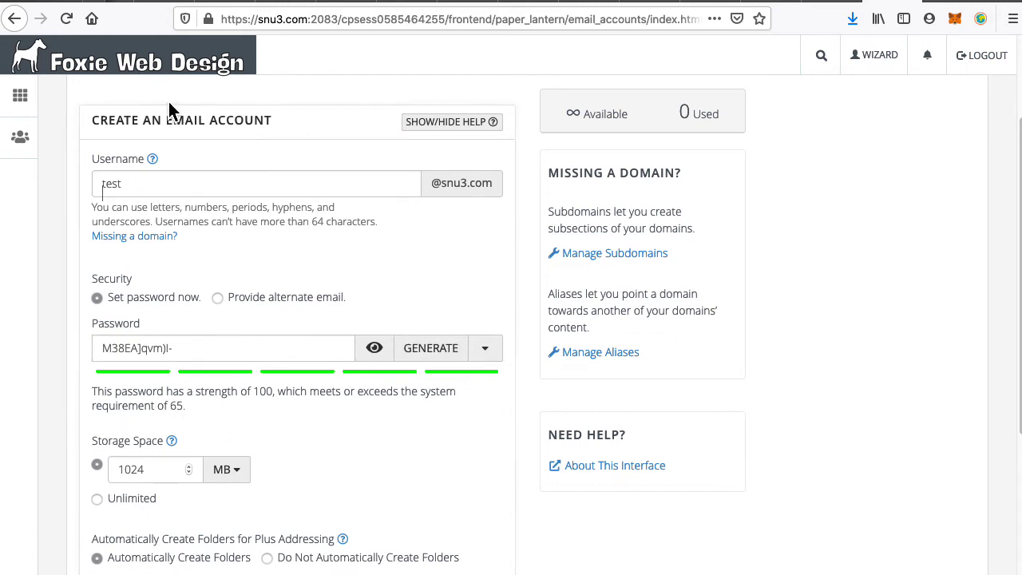
{"action": "left_click", "coordinate": [188, 355]}
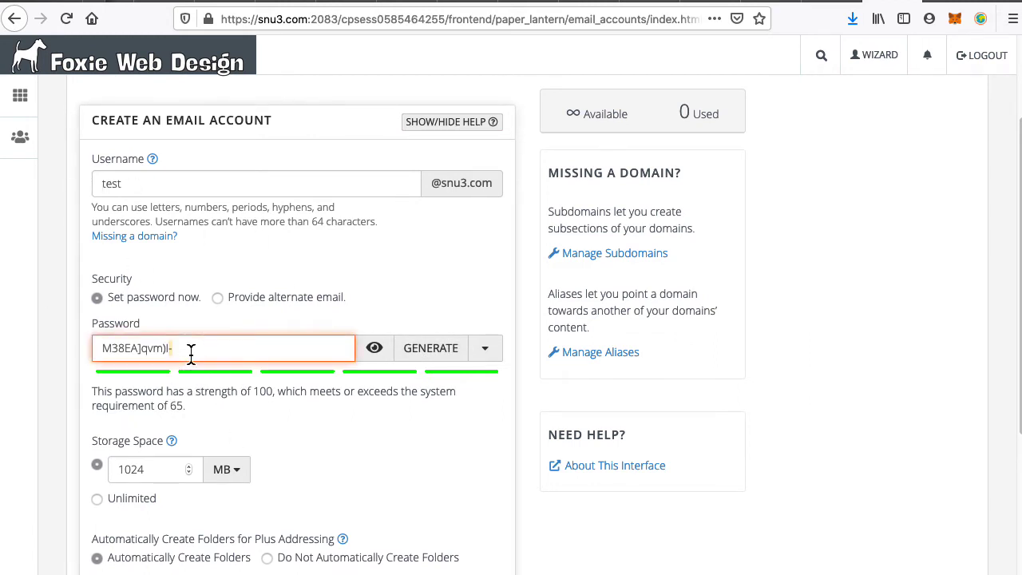
{"action": "key", "text": "super+a"}
{"action": "key", "text": "super+c"}
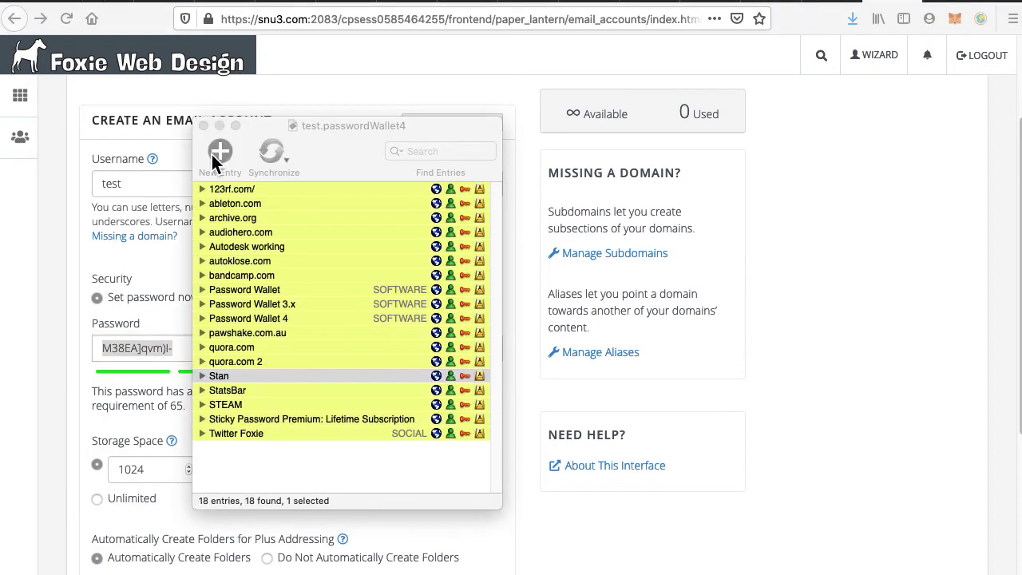
Create a new wallet entry with the copied password and the mailbox address as username.
{"action": "left_click", "coordinate": [217, 155]}
{"action": "left_click_drag", "start_coordinate": [666, 150], "coordinate": [782, 100]}
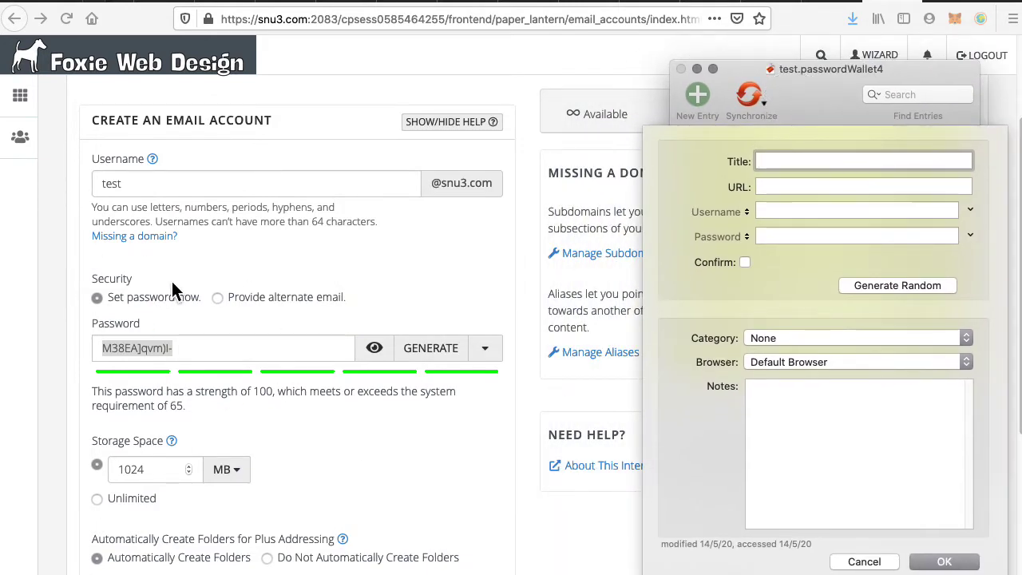
{"action": "left_click", "coordinate": [789, 237]}
{"action": "key", "text": "super+v"}
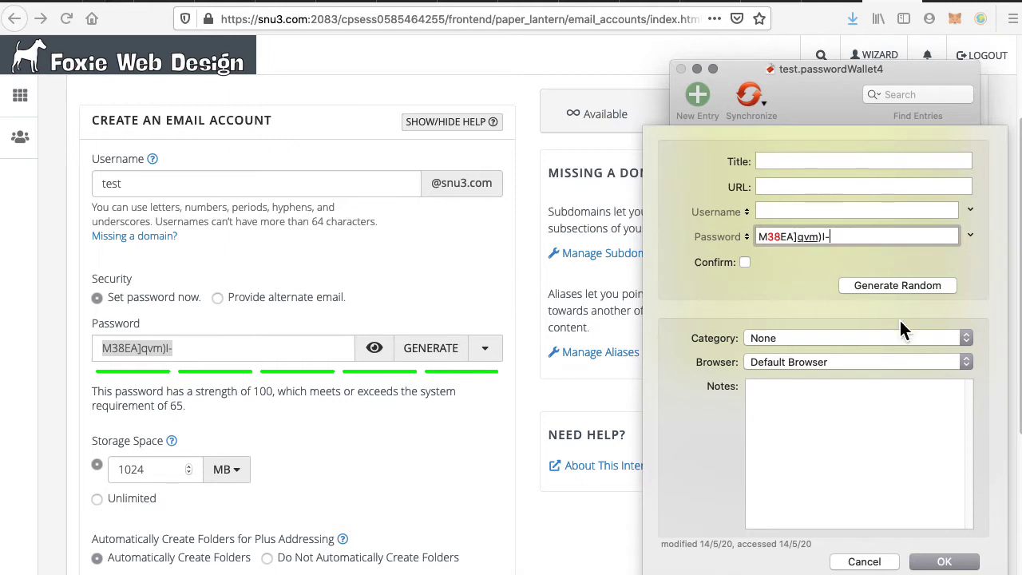
{"action": "left_click", "coordinate": [301, 93]}
{"action": "left_click", "coordinate": [302, 21]}
{"action": "double_click", "coordinate": [303, 20]}
{"action": "key", "text": "super+c"}
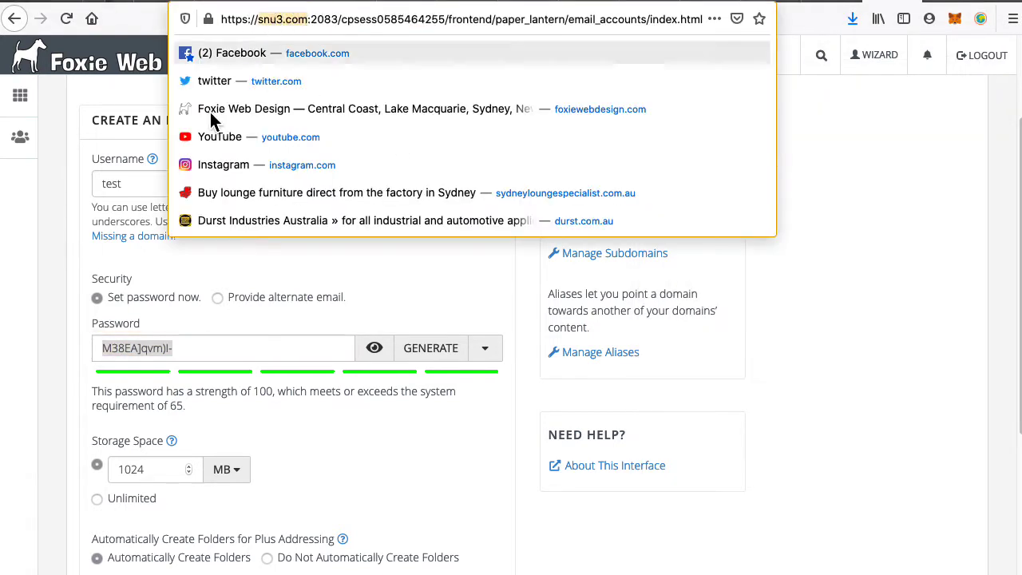
{"action": "key", "text": "super+Tab"}
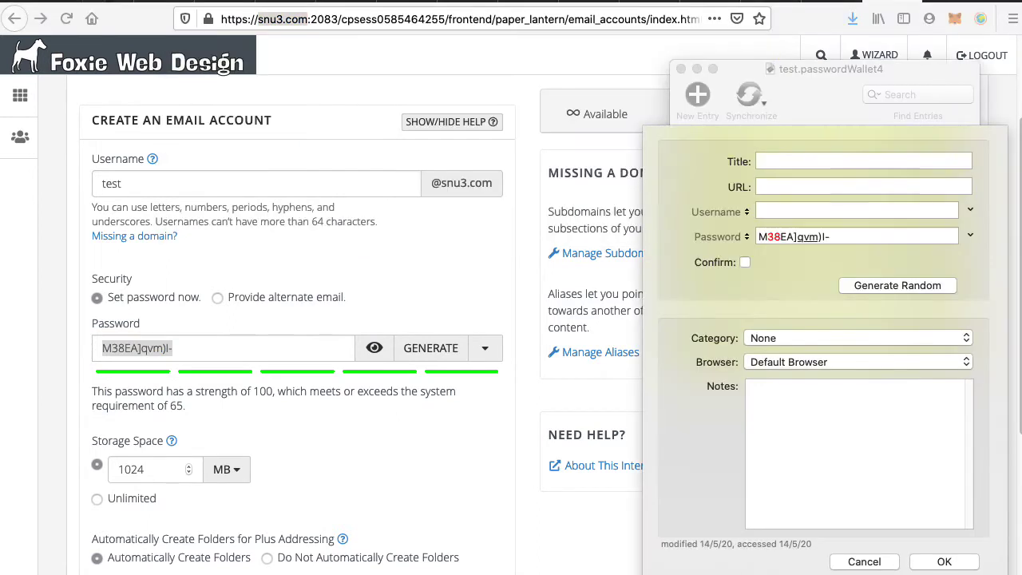
{"action": "left_click", "coordinate": [778, 210]}
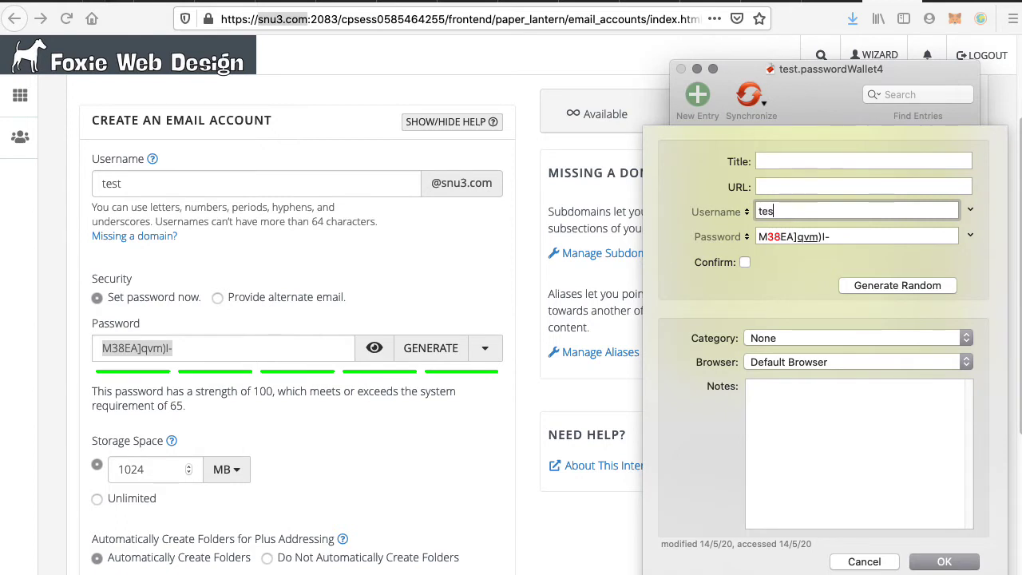
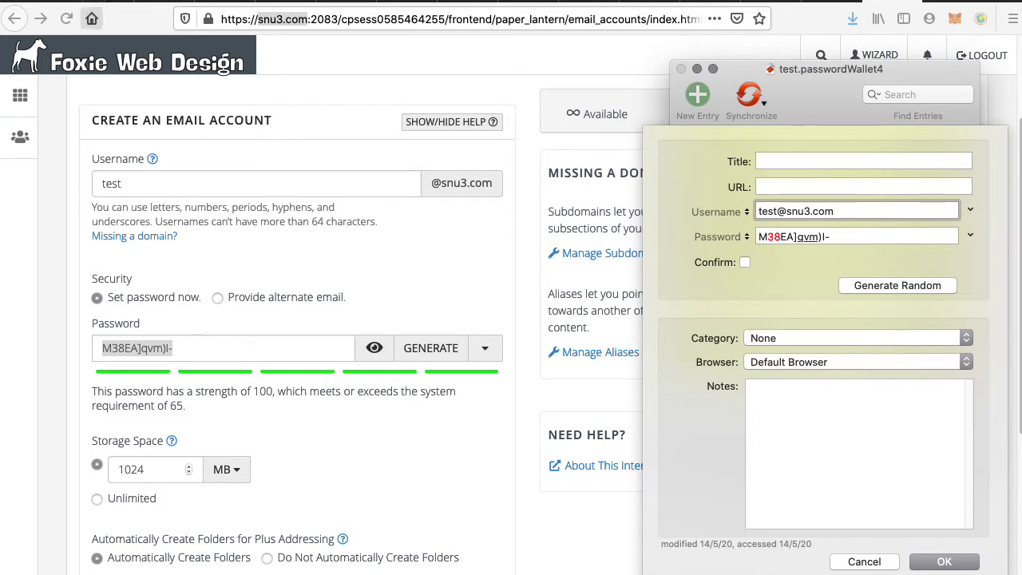
{"action": "left_click", "coordinate": [304, 19]}
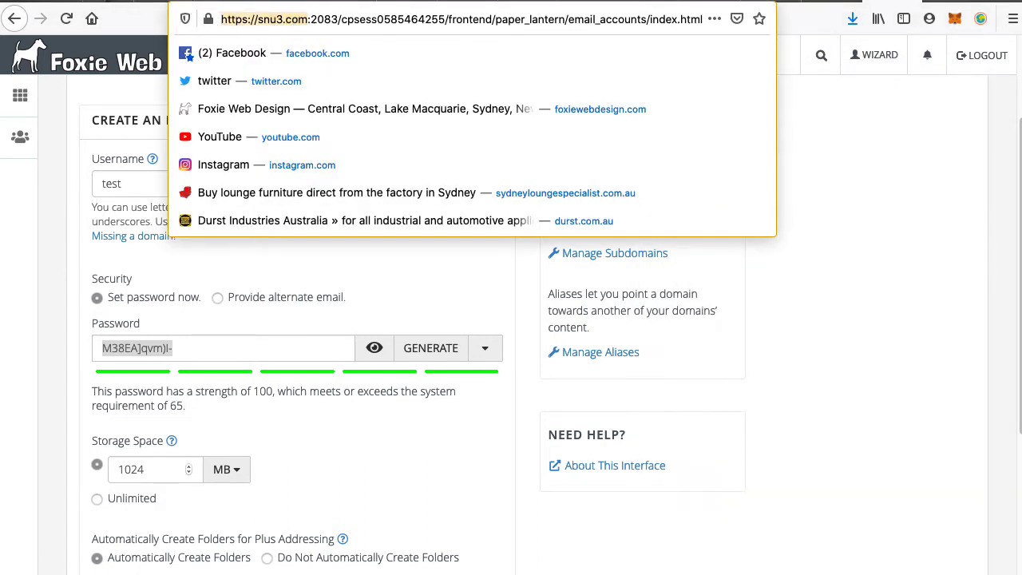
{"action": "left_click", "coordinate": [759, 323]}
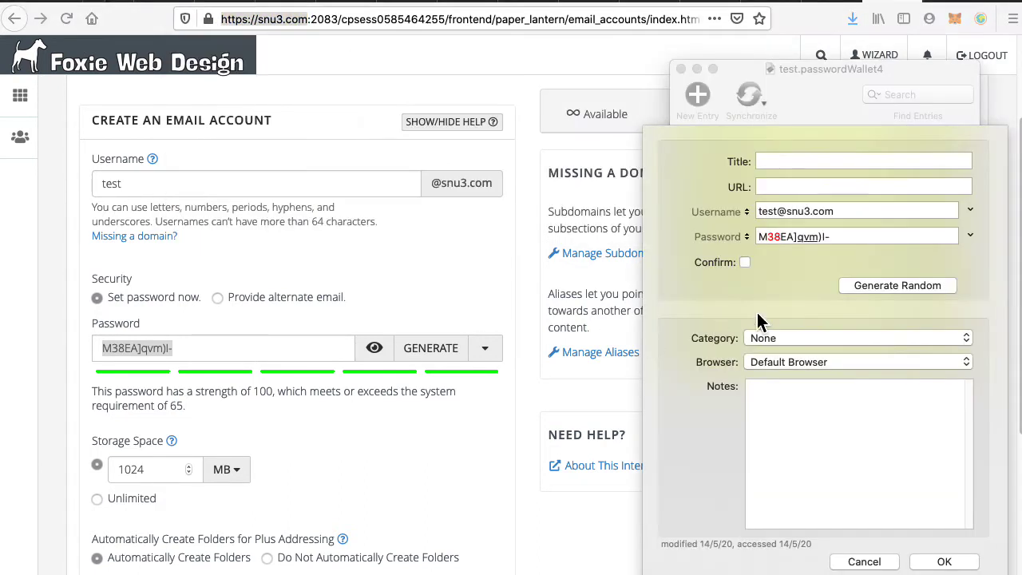
{"action": "left_click", "coordinate": [799, 194]}
{"action": "key", "text": "super+v"}
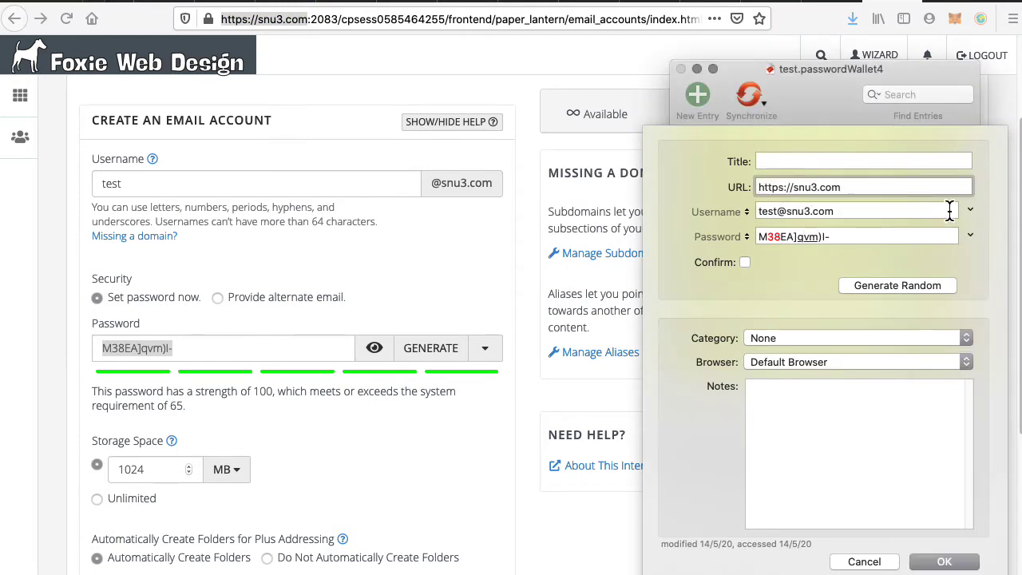
{"action": "type", "text": "/webmail"}
Title the entry from snu3.com, 'email' and the mailbox address, then save it.
{"action": "double_click", "coordinate": [812, 189]}
{"action": "key", "text": "super+c"}
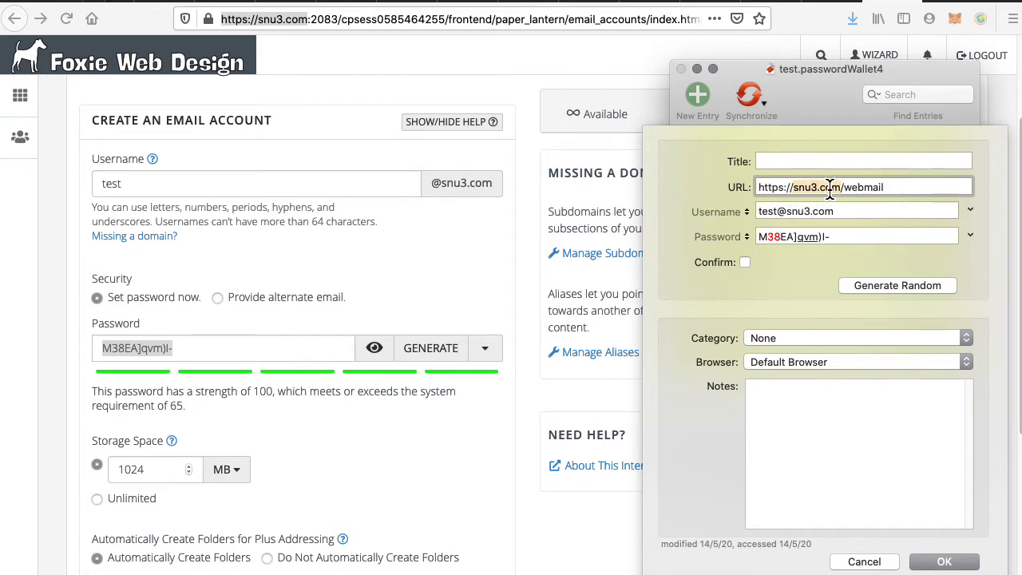
{"action": "left_click", "coordinate": [796, 163]}
{"action": "key", "text": "super+v"}
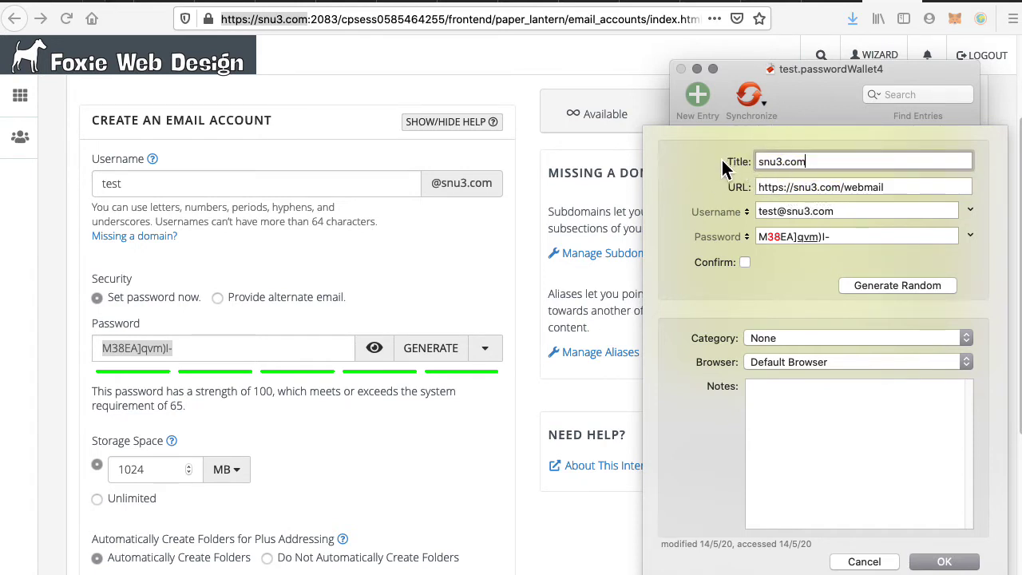
{"action": "double_click", "coordinate": [773, 212]}
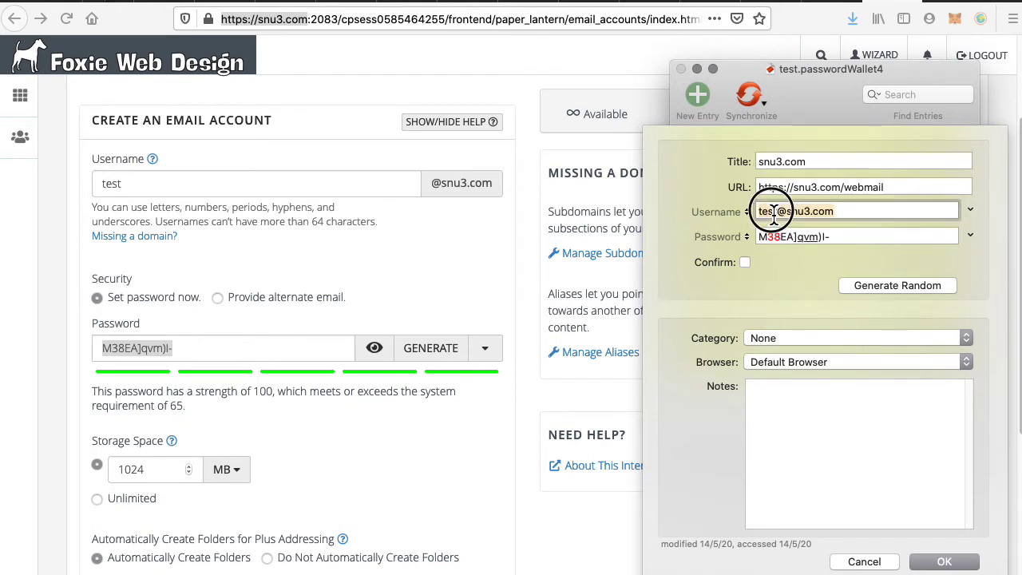
{"action": "left_click", "coordinate": [827, 163]}
{"action": "type", "text": "email"}
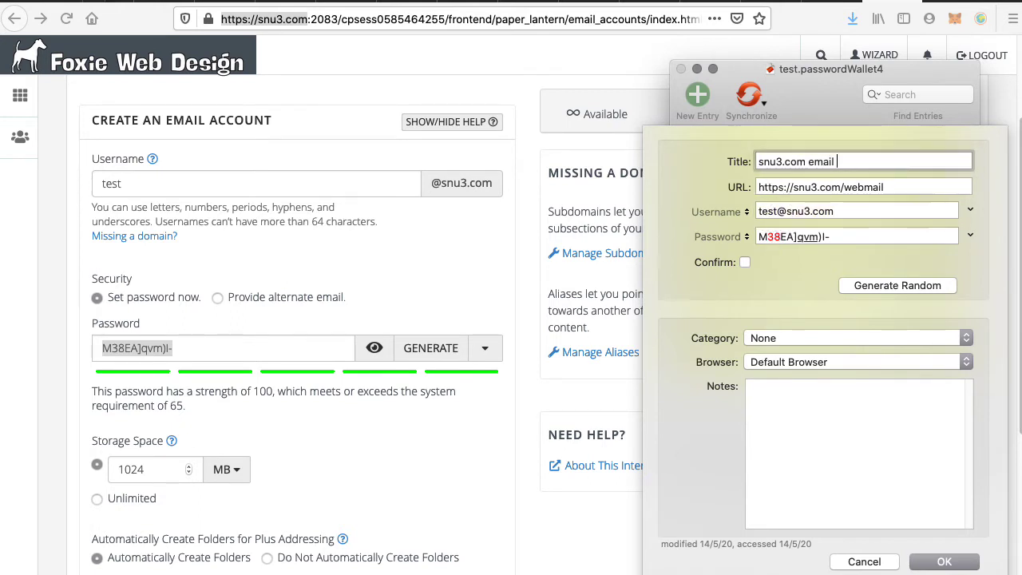
{"action": "key", "text": "super+v"}
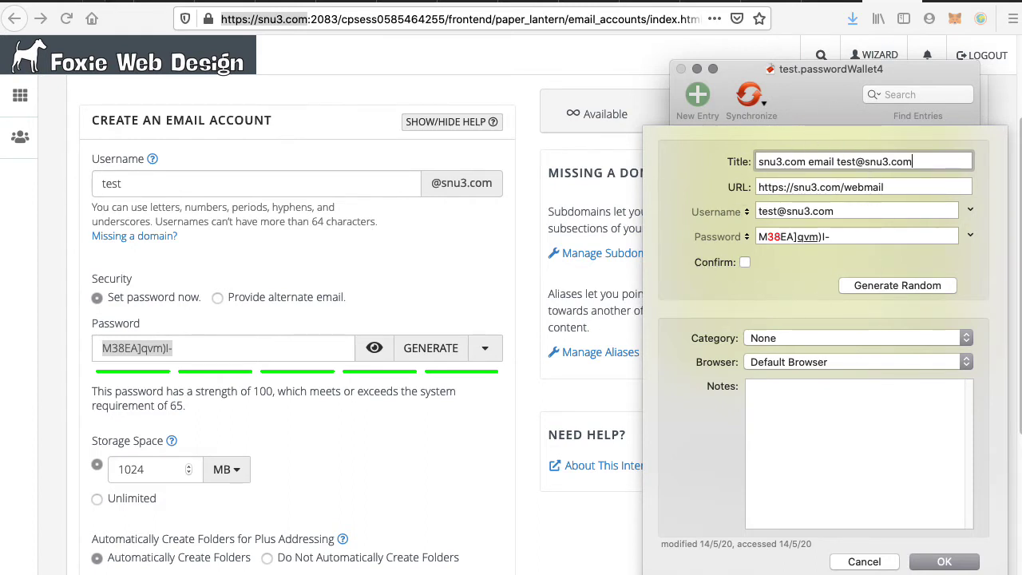
{"action": "left_click", "coordinate": [947, 562]}
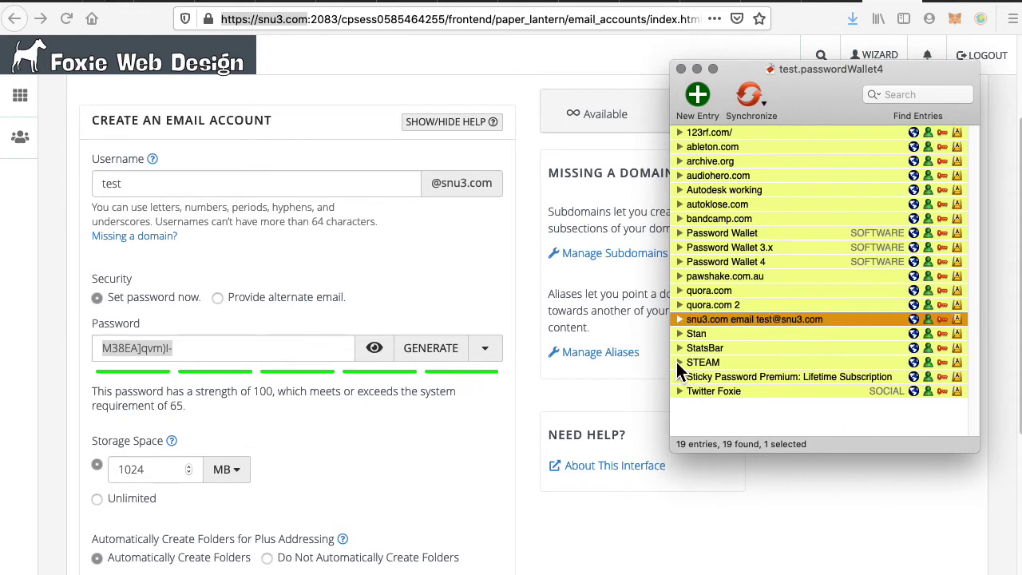
Create the test mailbox in cPanel's email account form.
{"action": "left_click", "coordinate": [412, 457]}
{"action": "scroll", "coordinate": [412, 456], "scroll_direction": "down", "scroll_amount": 3}
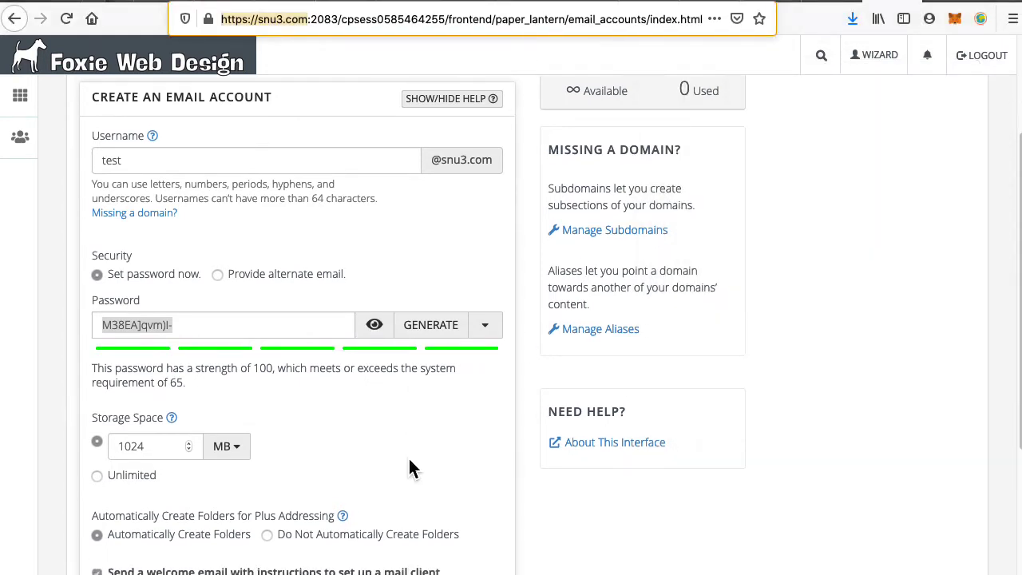
{"action": "left_click", "coordinate": [151, 451]}
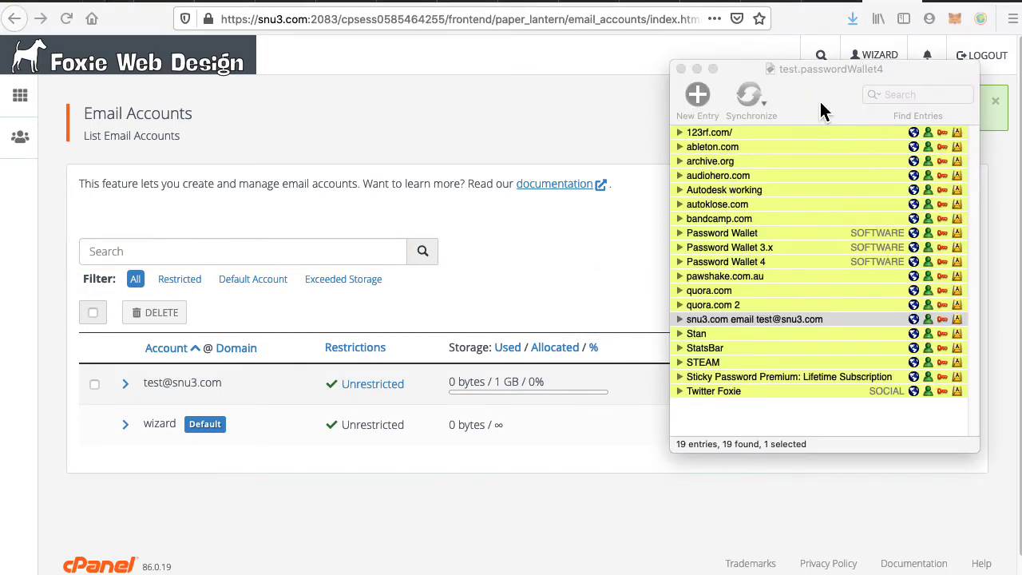
Sign into webmail with the saved snu3.com login, log out, then open Autodesk working's website.
{"action": "left_click_drag", "start_coordinate": [823, 108], "coordinate": [583, 108]}
{"action": "left_click", "coordinate": [673, 318]}
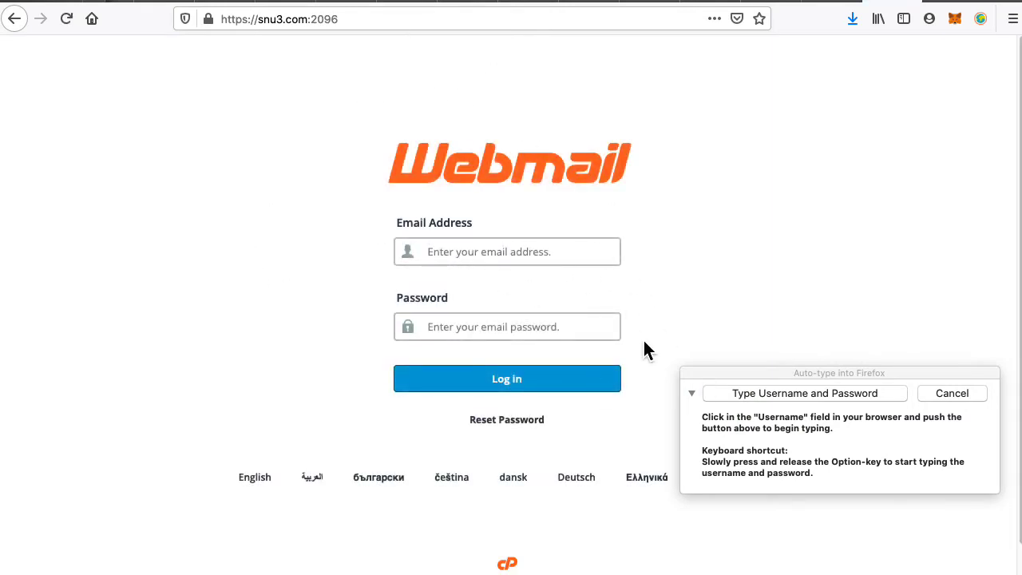
{"action": "left_click", "coordinate": [780, 396]}
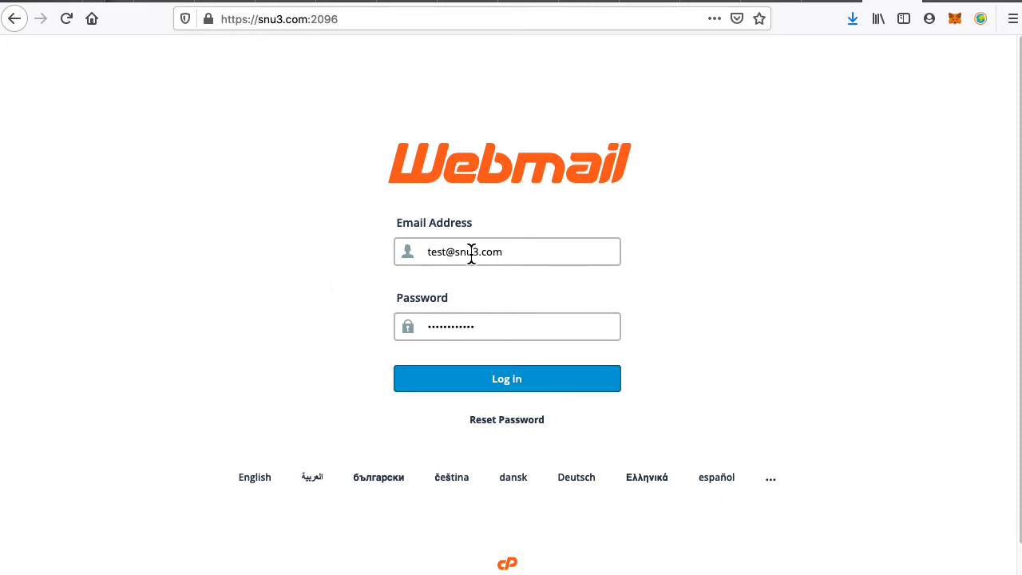
{"action": "left_click", "coordinate": [498, 386]}
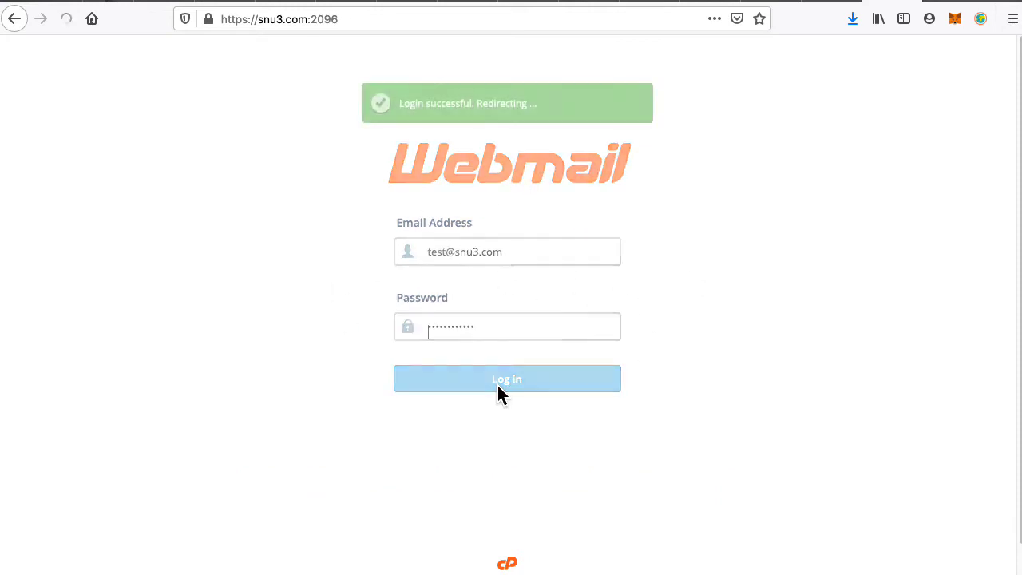
{"action": "left_click", "coordinate": [211, 242]}
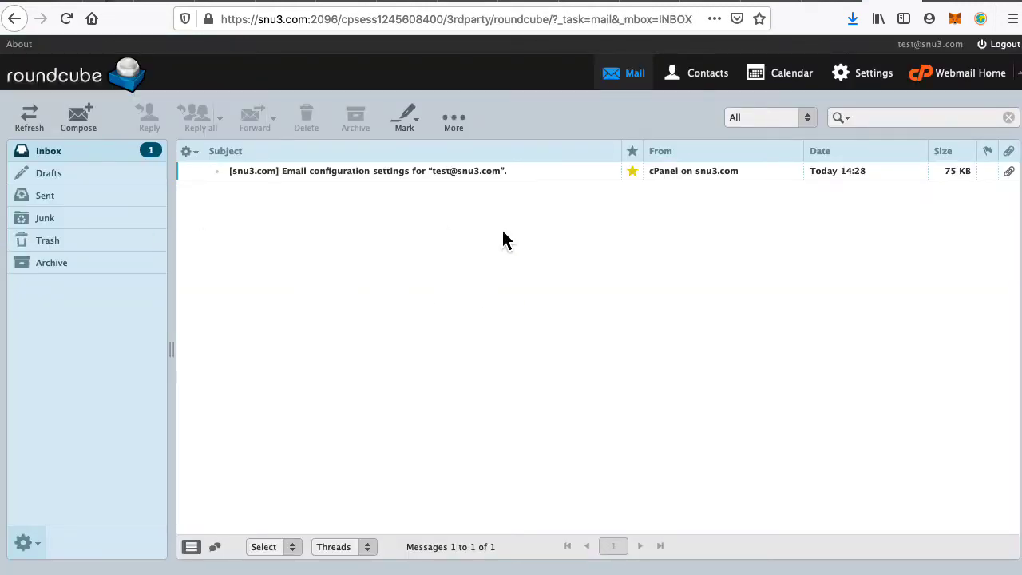
{"action": "left_click", "coordinate": [1000, 45]}
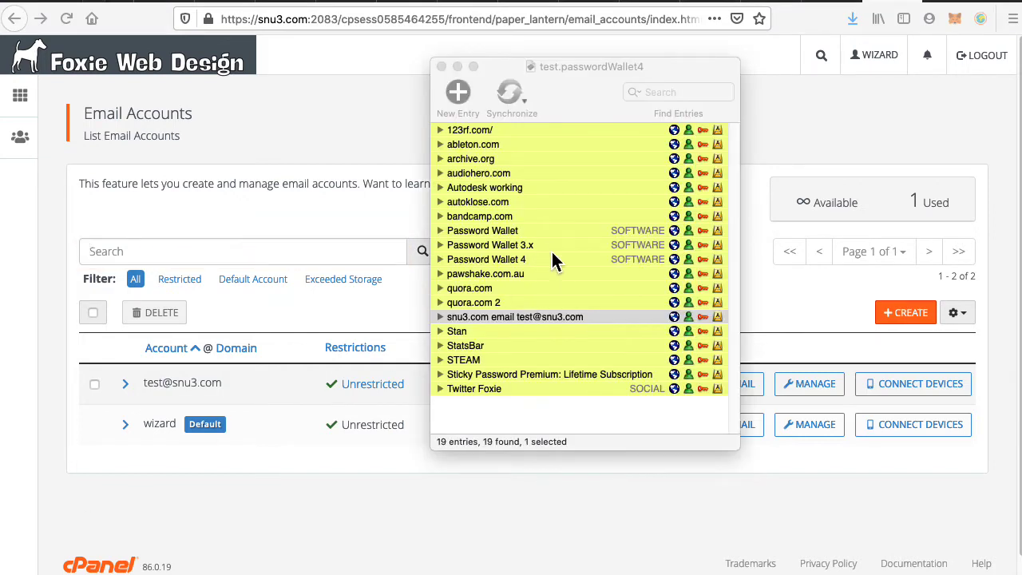
{"action": "left_click", "coordinate": [527, 187]}
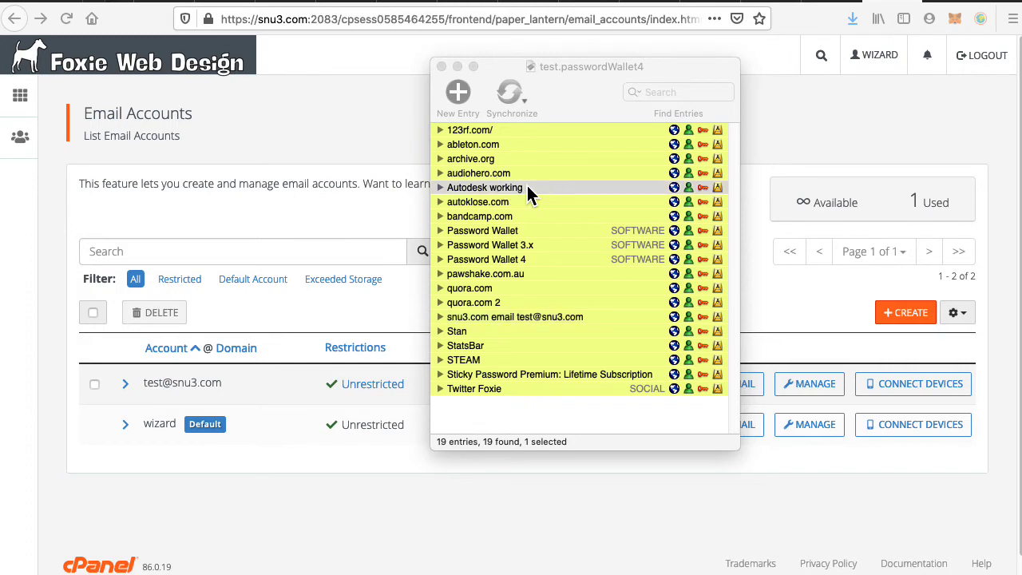
{"action": "left_click", "coordinate": [679, 188]}
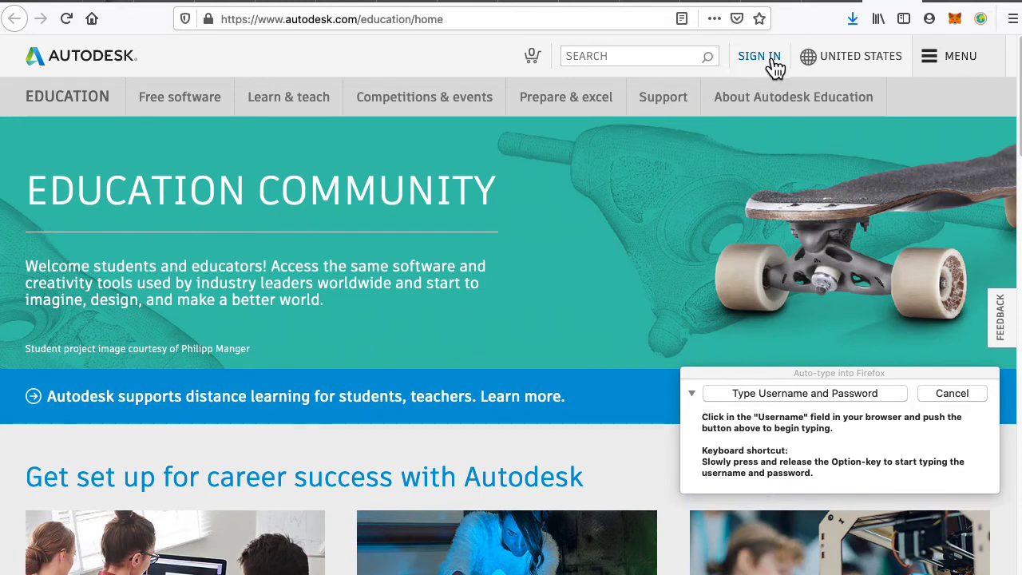
Open the Autodesk sign-in page, enter the wallet's saved username, and continue to the password step.
{"action": "left_click", "coordinate": [774, 69]}
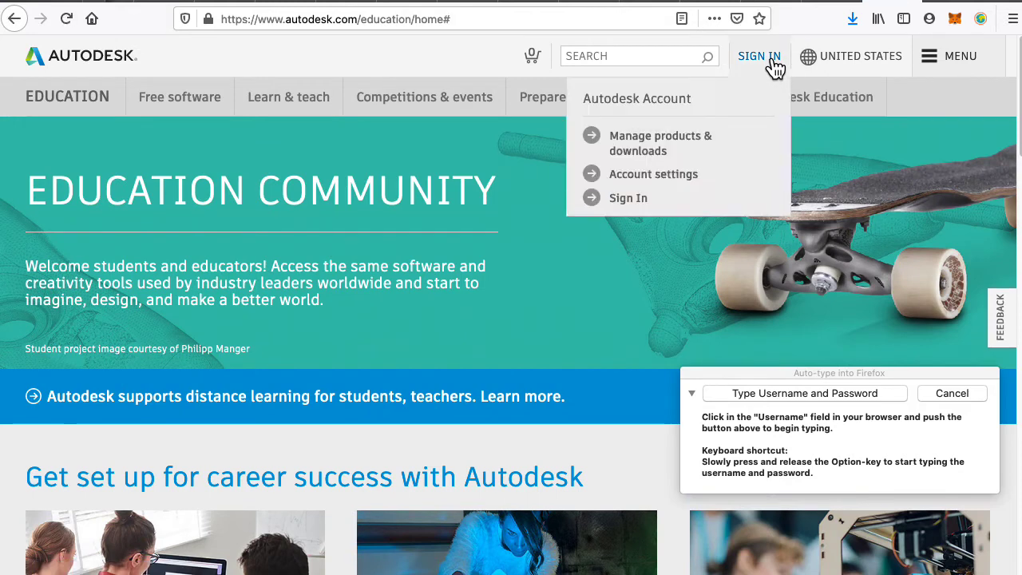
{"action": "left_click", "coordinate": [639, 204]}
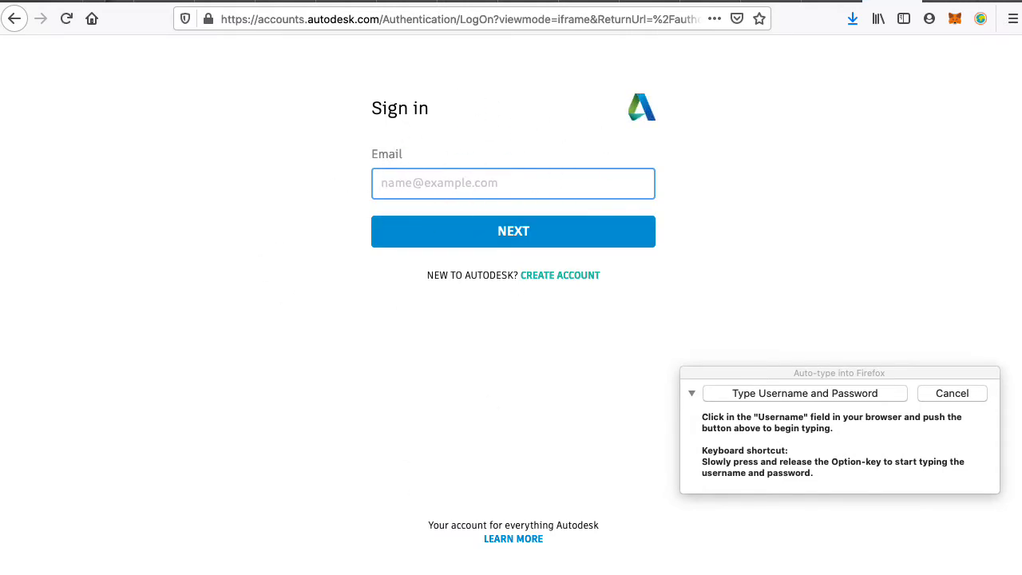
{"action": "key", "text": "super+Tab"}
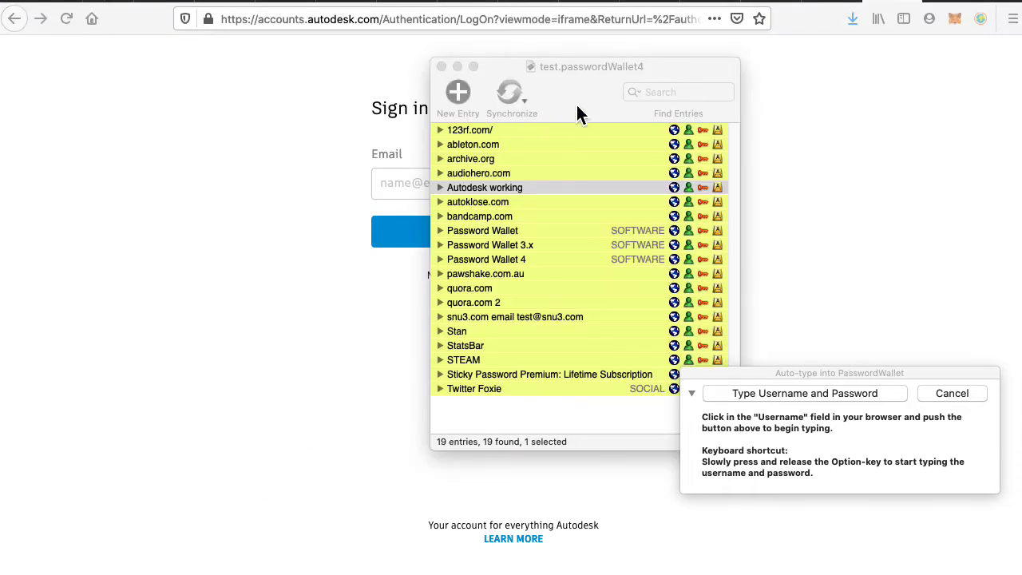
{"action": "left_click_drag", "start_coordinate": [582, 67], "coordinate": [833, 19]}
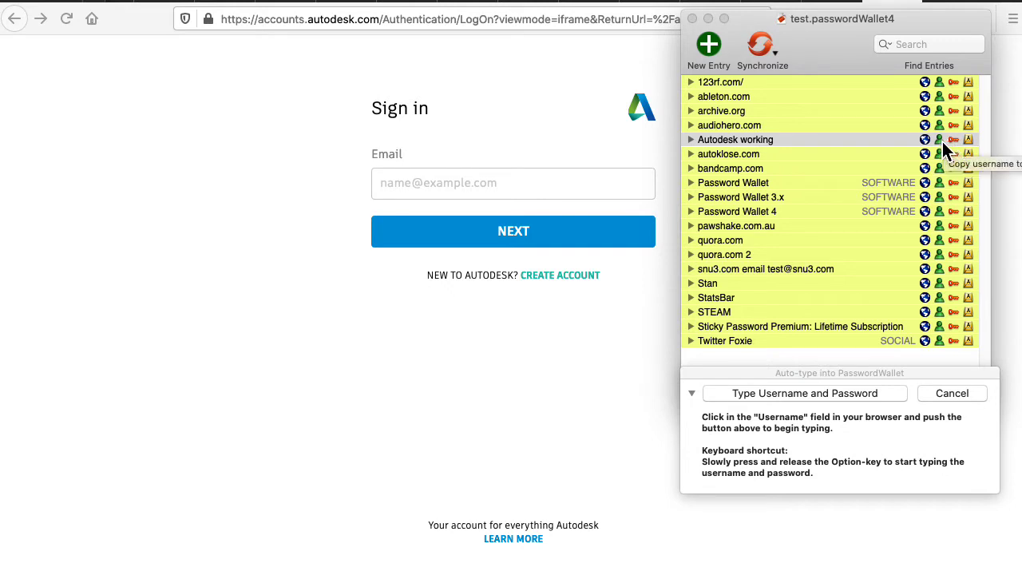
{"action": "left_click", "coordinate": [534, 180]}
{"action": "type", "text": "snudis"}
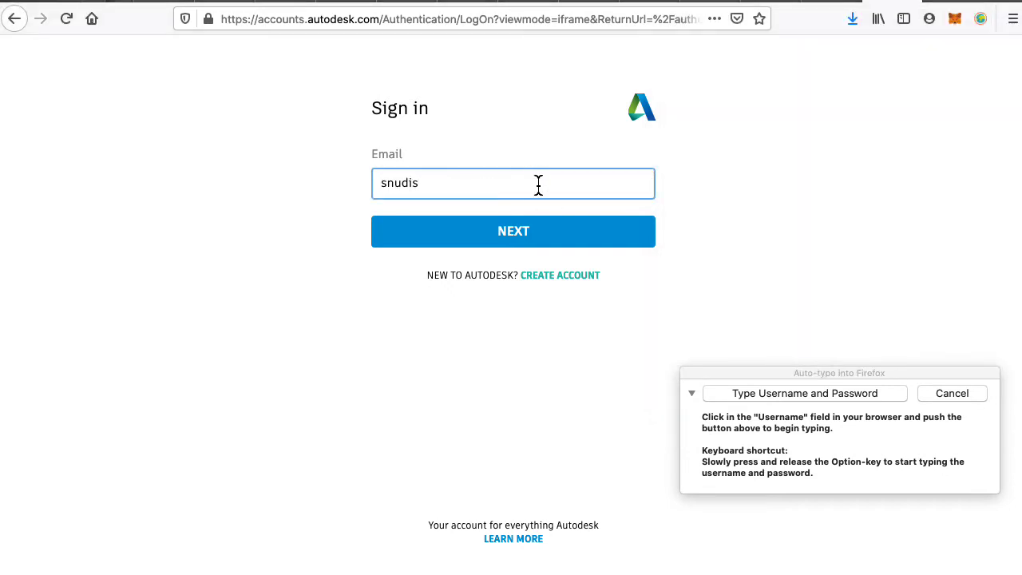
{"action": "left_click", "coordinate": [521, 239]}
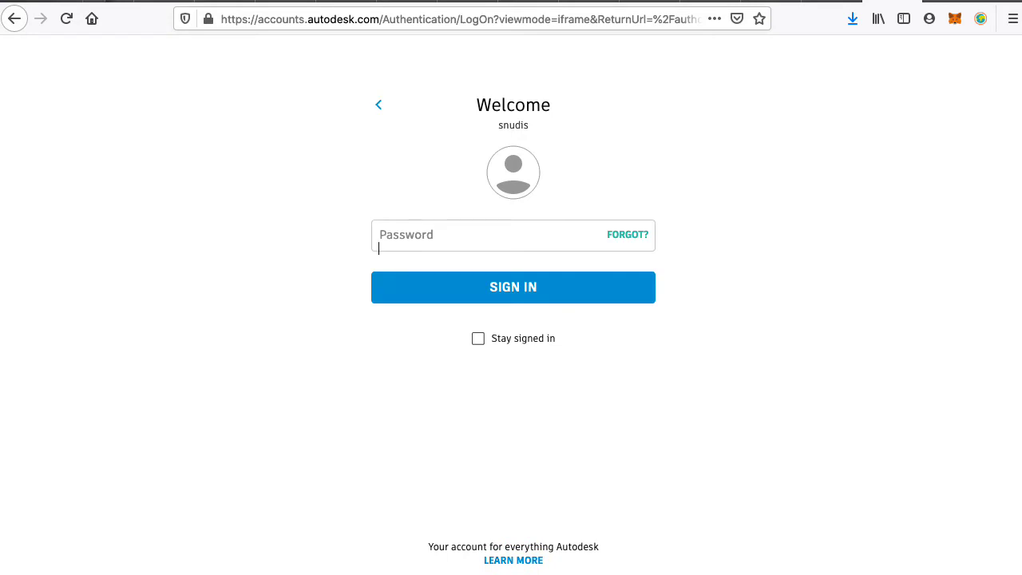
Paste the password from the wallet's Autodesk working entry and sign in.
{"action": "key", "text": "super+Tab"}
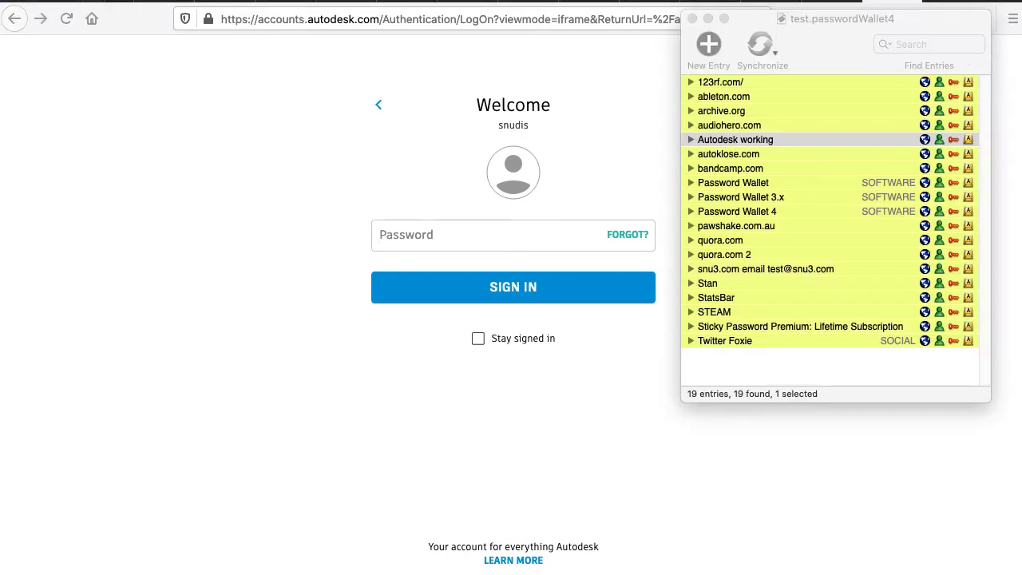
{"action": "left_click", "coordinate": [956, 143]}
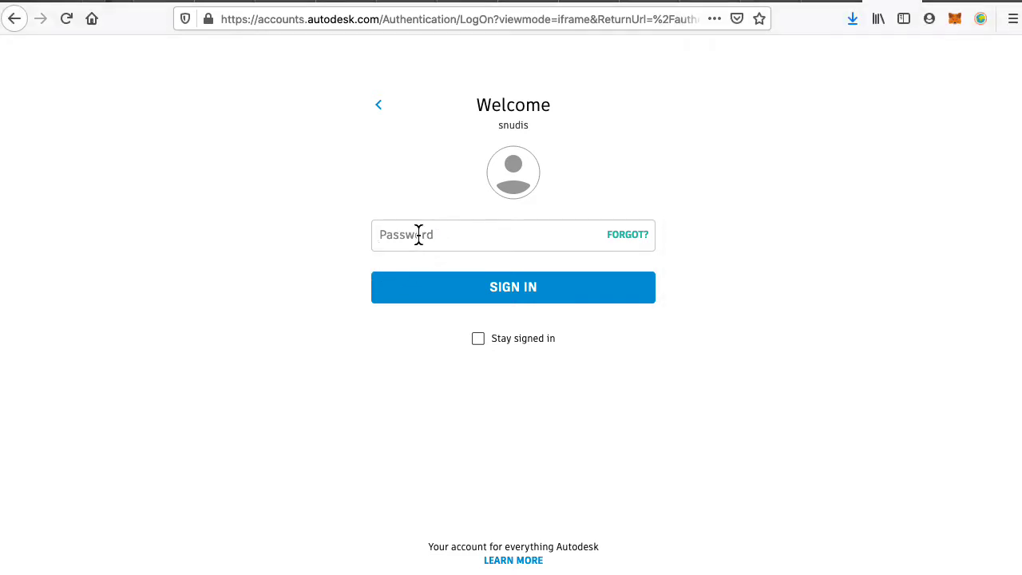
{"action": "left_click", "coordinate": [418, 234]}
{"action": "key", "text": "super+v"}
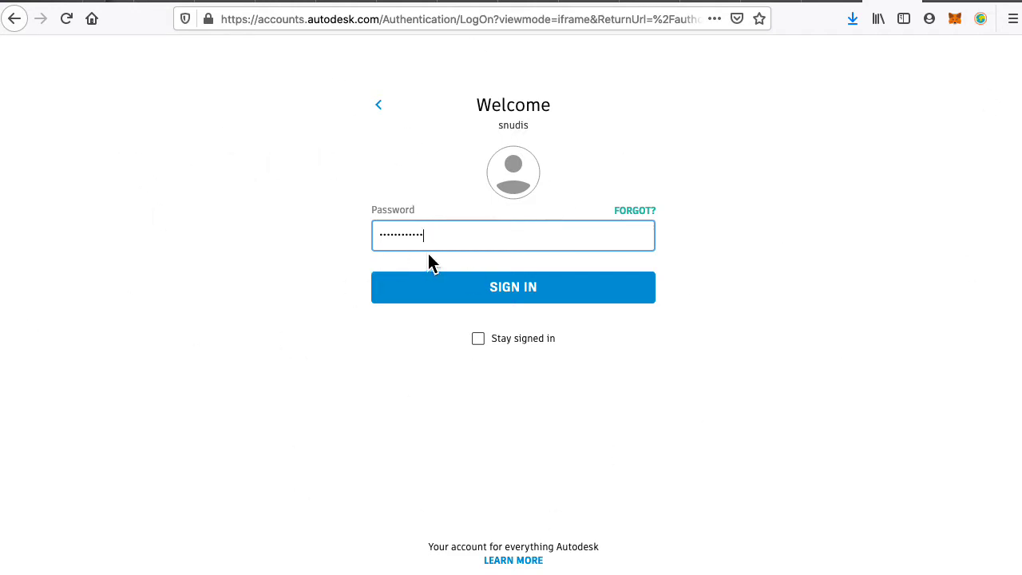
{"action": "left_click", "coordinate": [447, 294]}
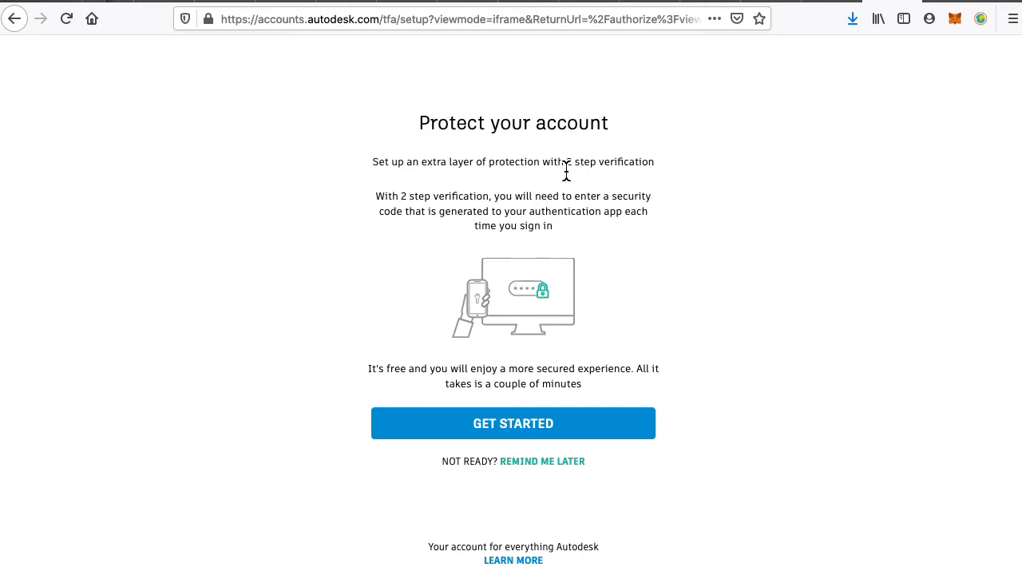
Preview 2 step verification setup, go back, and choose Remind Me Later.
{"action": "left_click_drag", "start_coordinate": [566, 170], "coordinate": [663, 171]}
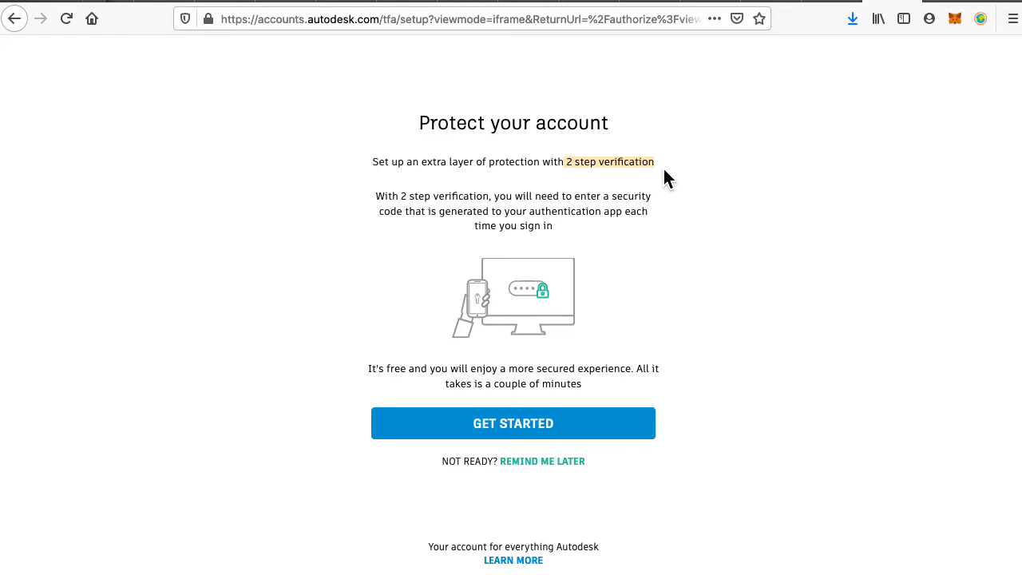
{"action": "left_click", "coordinate": [548, 425]}
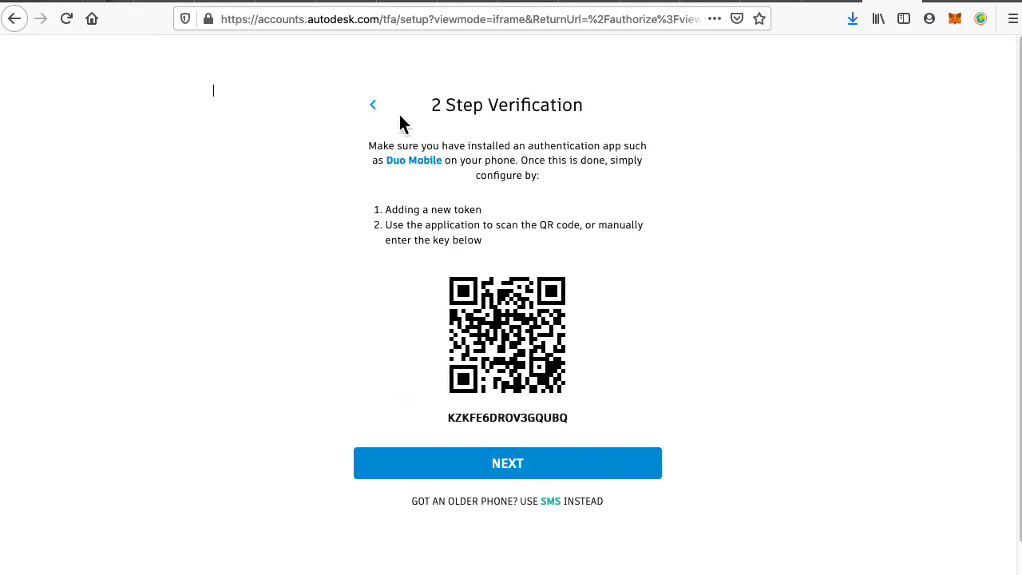
{"action": "left_click", "coordinate": [372, 105]}
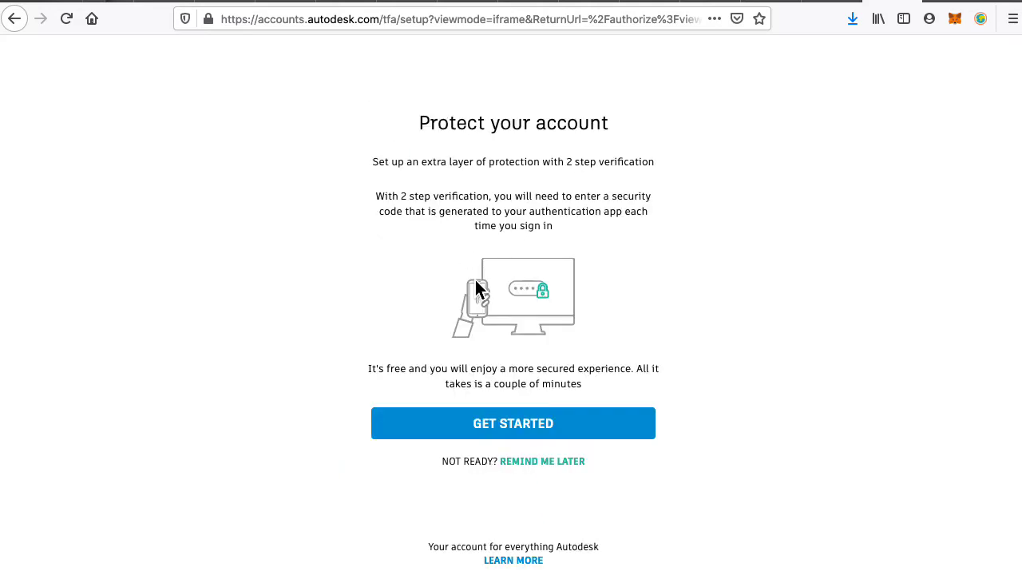
{"action": "left_click", "coordinate": [571, 466]}
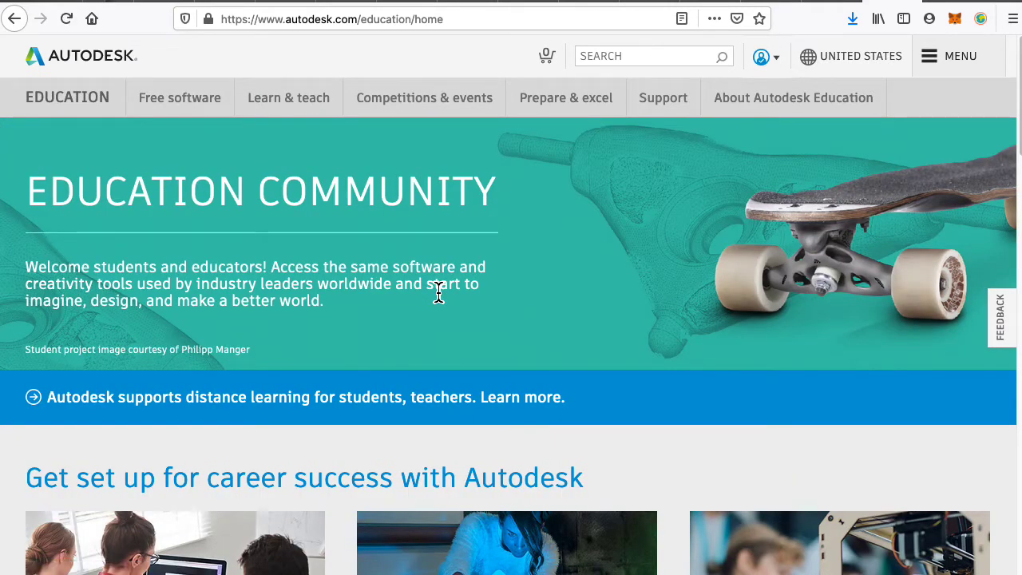
Go to Account settings from the account menu and view the security settings tab.
{"action": "left_click", "coordinate": [947, 57]}
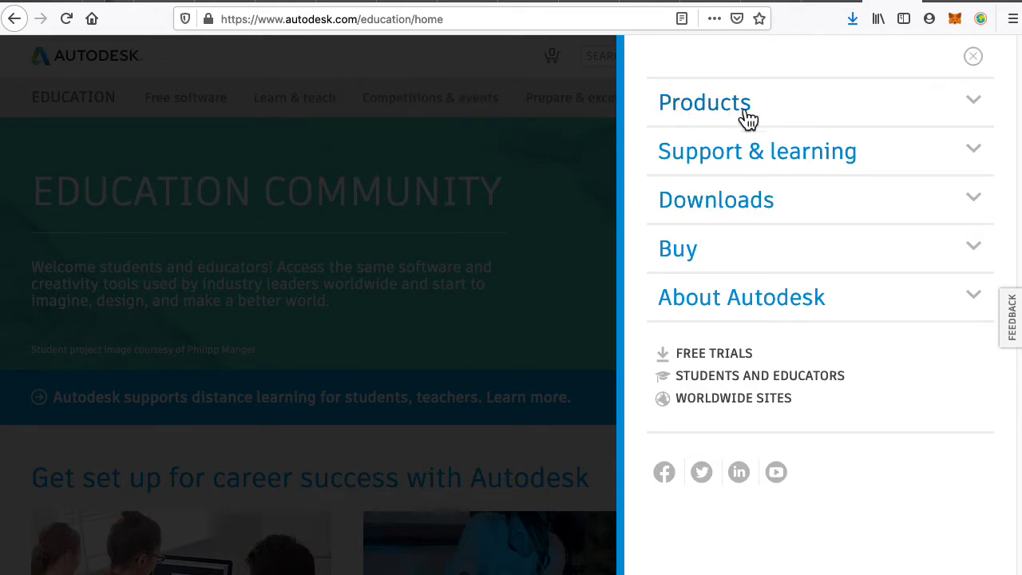
{"action": "left_click", "coordinate": [439, 267]}
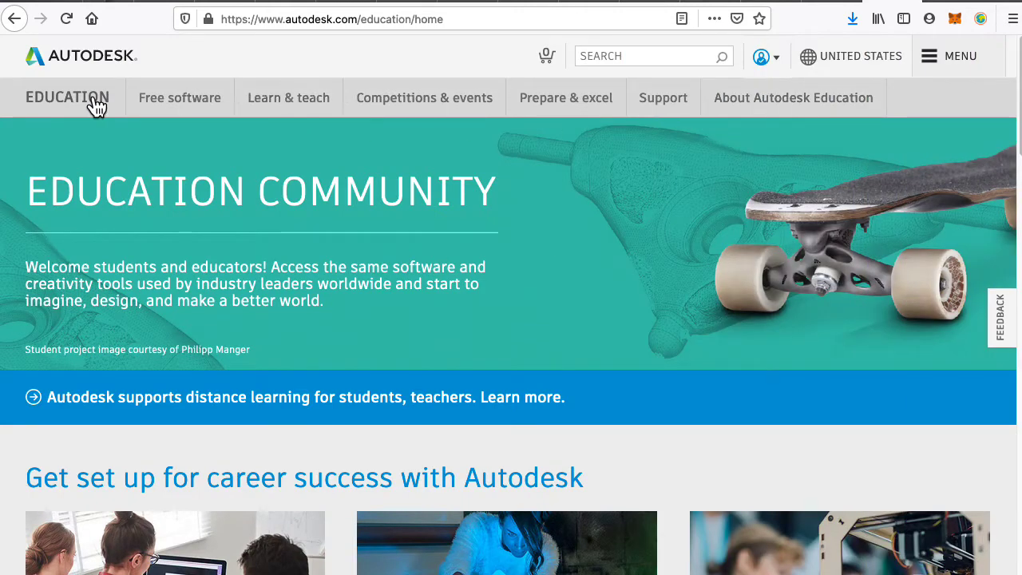
{"action": "left_click", "coordinate": [787, 62]}
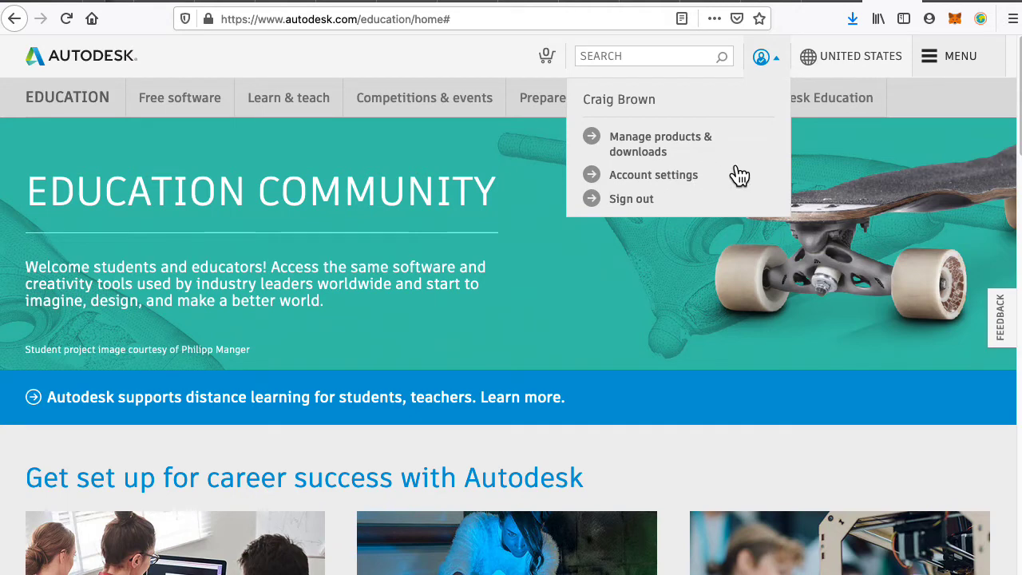
{"action": "left_click", "coordinate": [673, 182]}
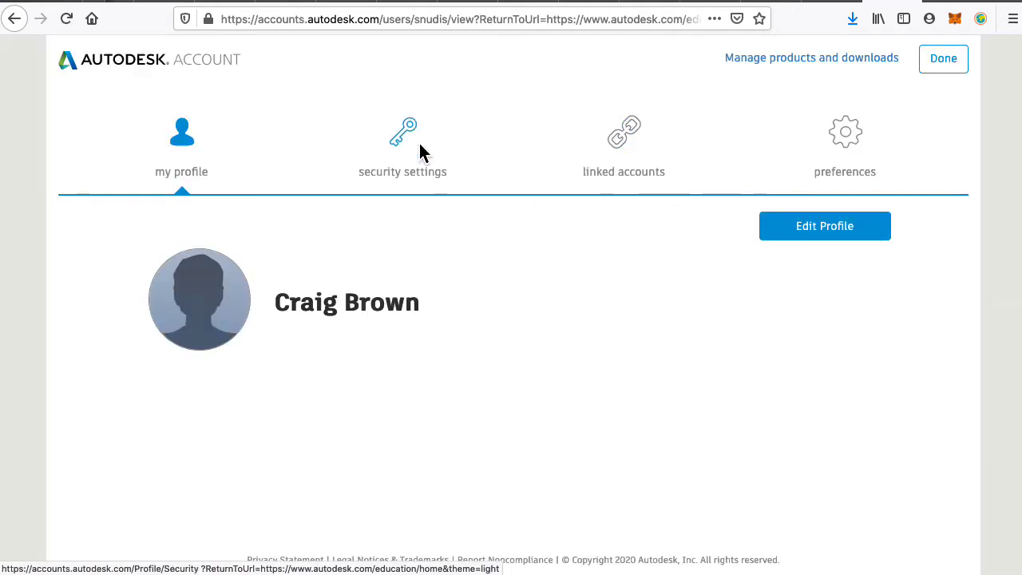
{"action": "left_click", "coordinate": [421, 152]}
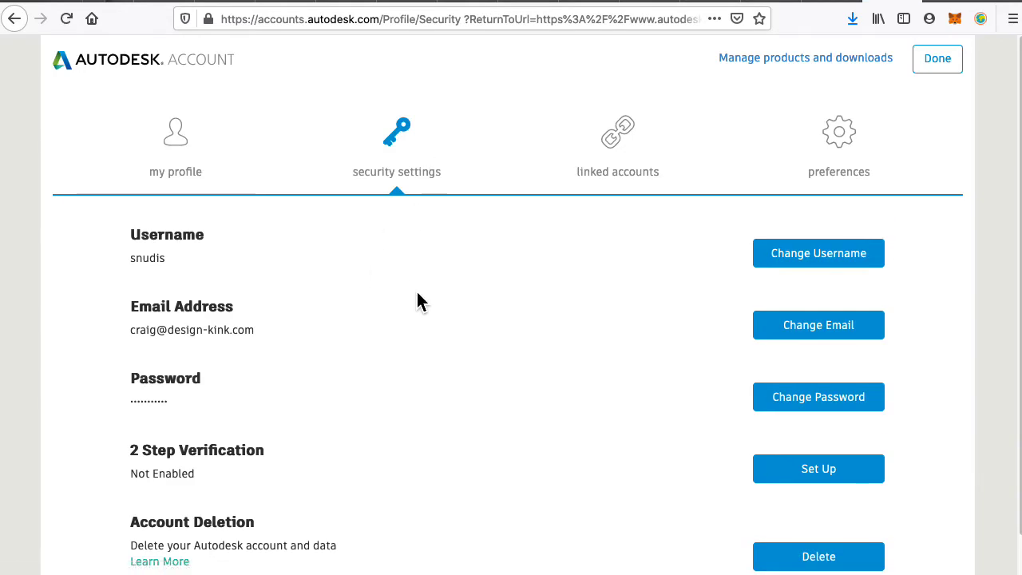
{"action": "scroll", "coordinate": [426, 304], "scroll_direction": "down", "scroll_amount": 1}
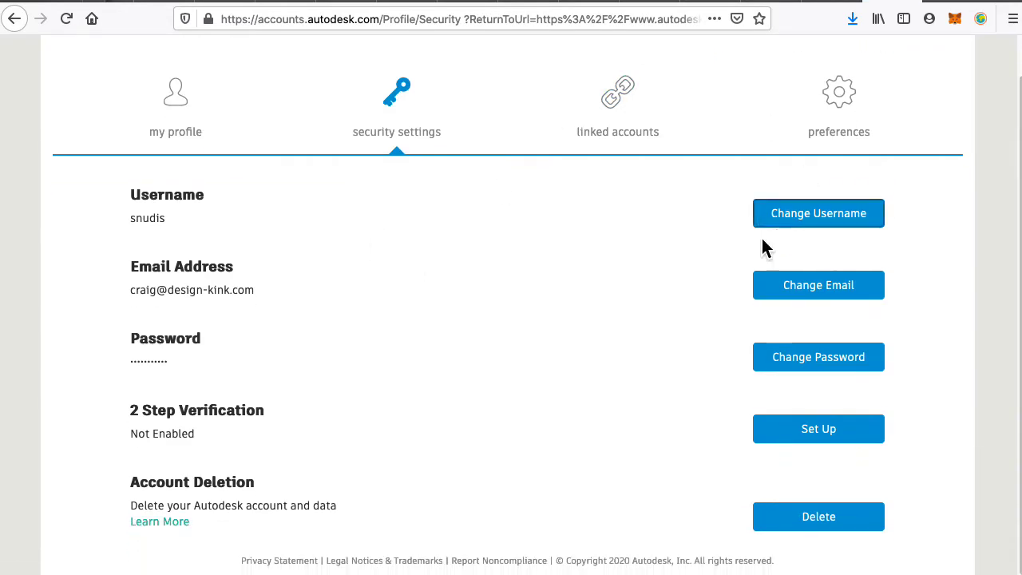
Open Change Password and paste the wallet's new password into the New and Confirm fields.
{"action": "left_click", "coordinate": [816, 375]}
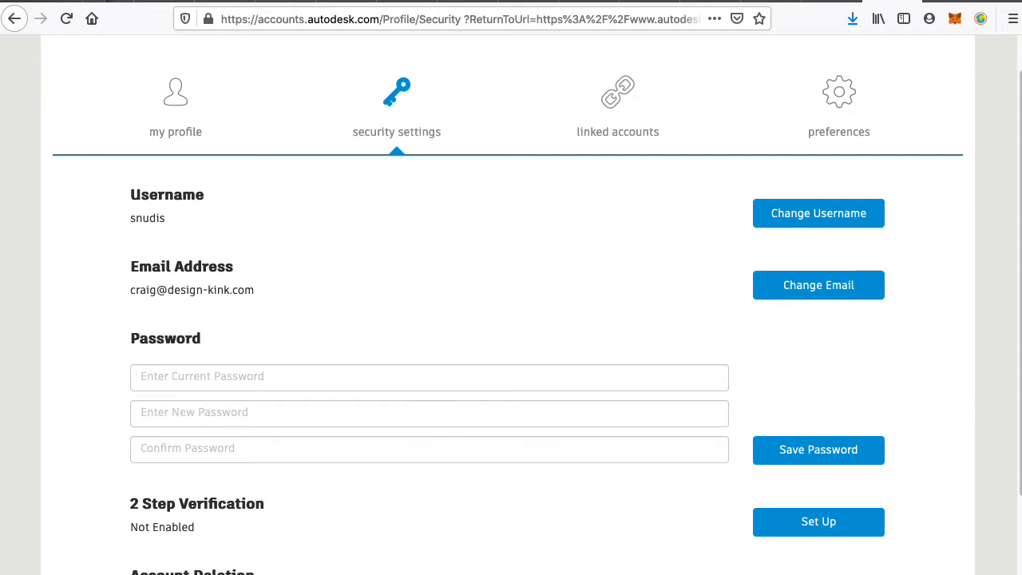
{"action": "key", "text": "super+Tab"}
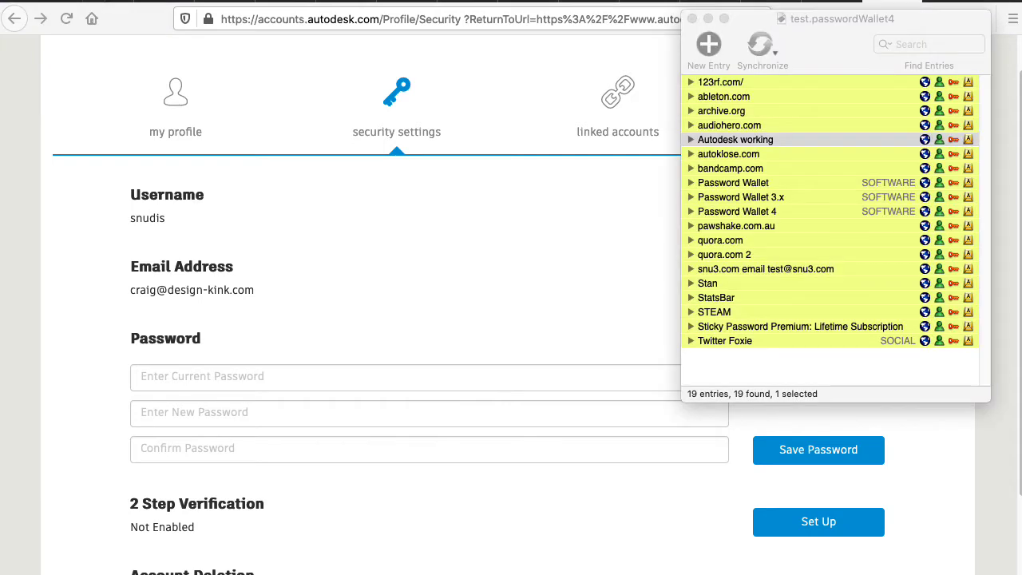
{"action": "left_click_drag", "start_coordinate": [803, 36], "coordinate": [1021, 142]}
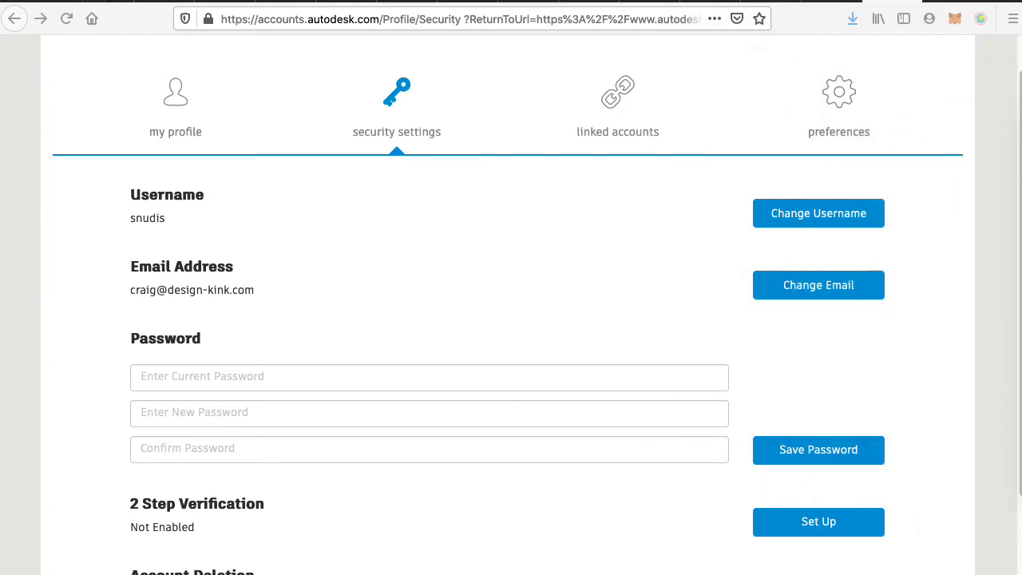
{"action": "left_click_drag", "start_coordinate": [1021, 160], "coordinate": [1021, 185]}
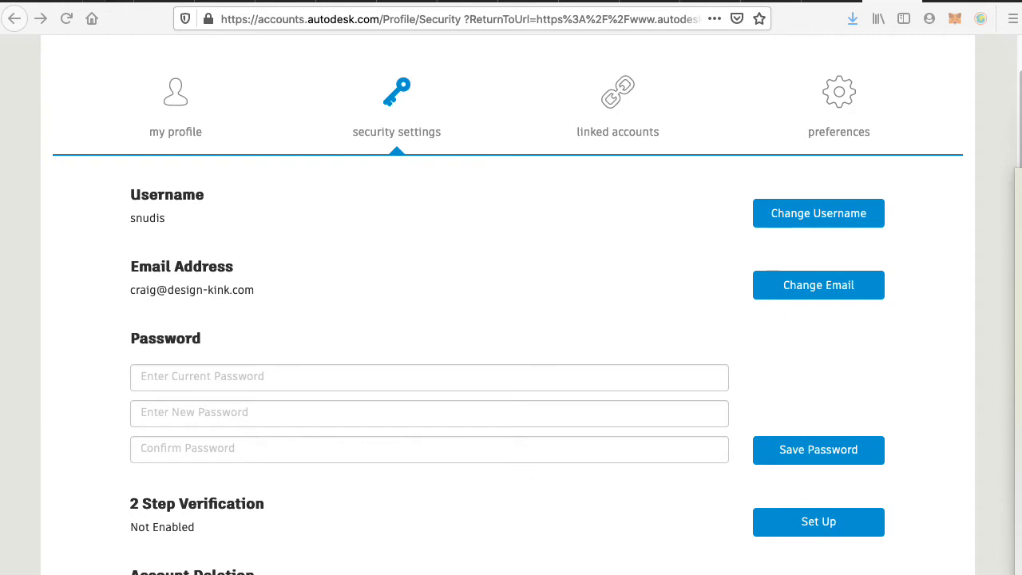
{"action": "left_click", "coordinate": [234, 422]}
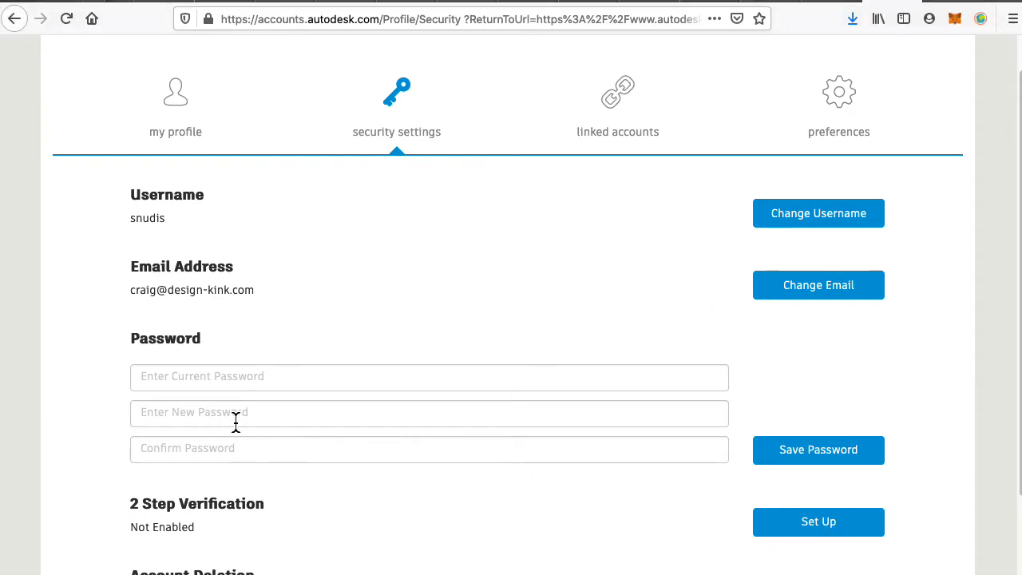
{"action": "left_click", "coordinate": [232, 419]}
{"action": "key", "text": "ctrl+v"}
{"action": "left_click", "coordinate": [205, 448]}
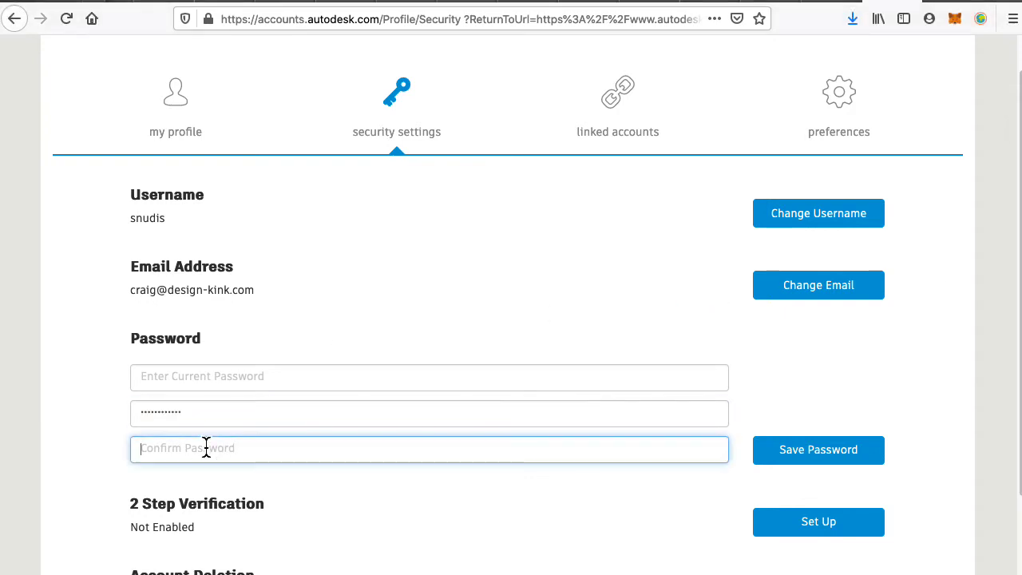
{"action": "key", "text": "ctrl+v"}
Paste the current password from the wallet and save the new password.
{"action": "key", "text": "super+Tab"}
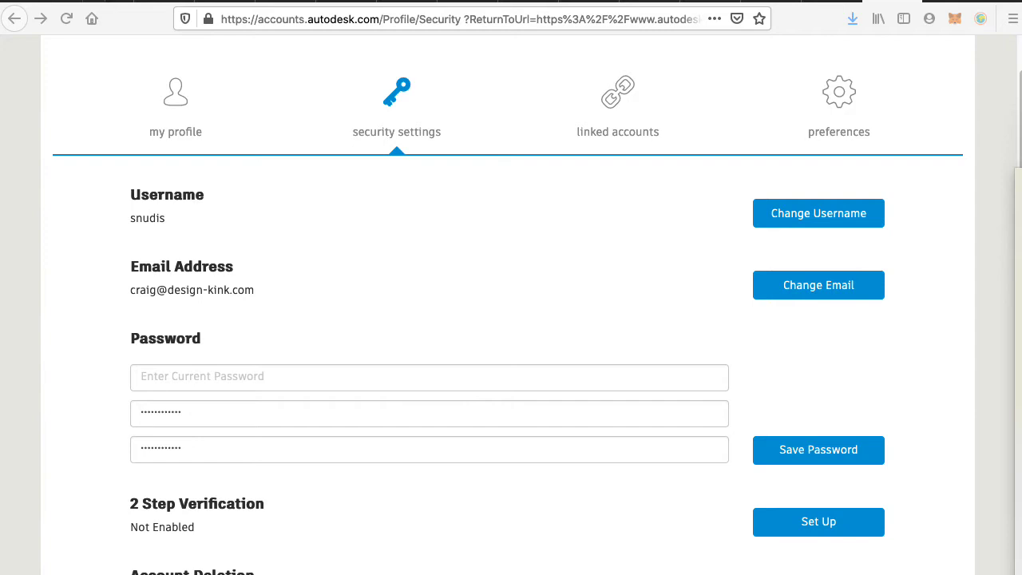
{"action": "left_click", "coordinate": [203, 390]}
{"action": "left_click", "coordinate": [203, 384]}
{"action": "key", "text": "super+v"}
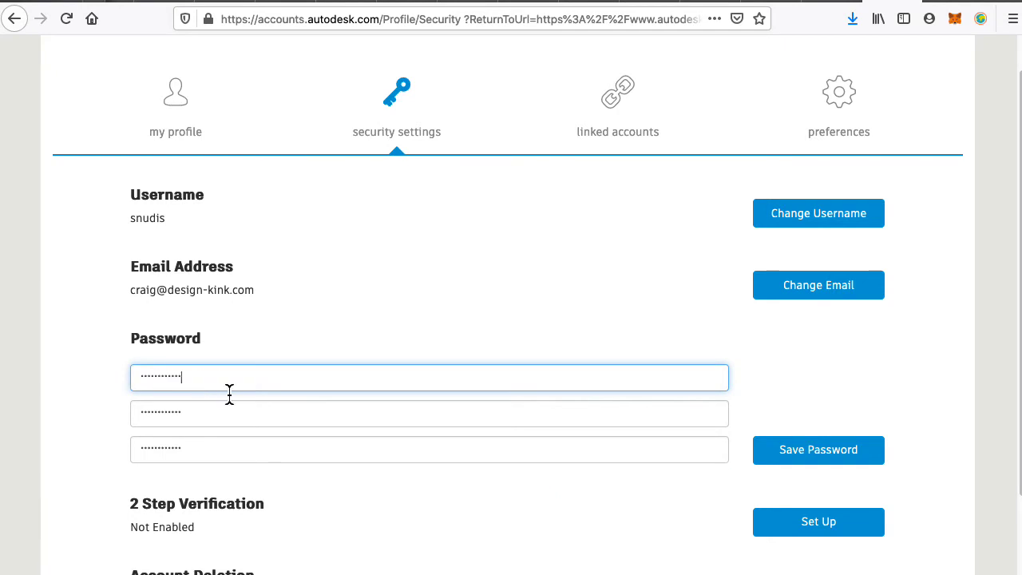
{"action": "left_click", "coordinate": [798, 460]}
{"action": "key", "text": "super+Tab"}
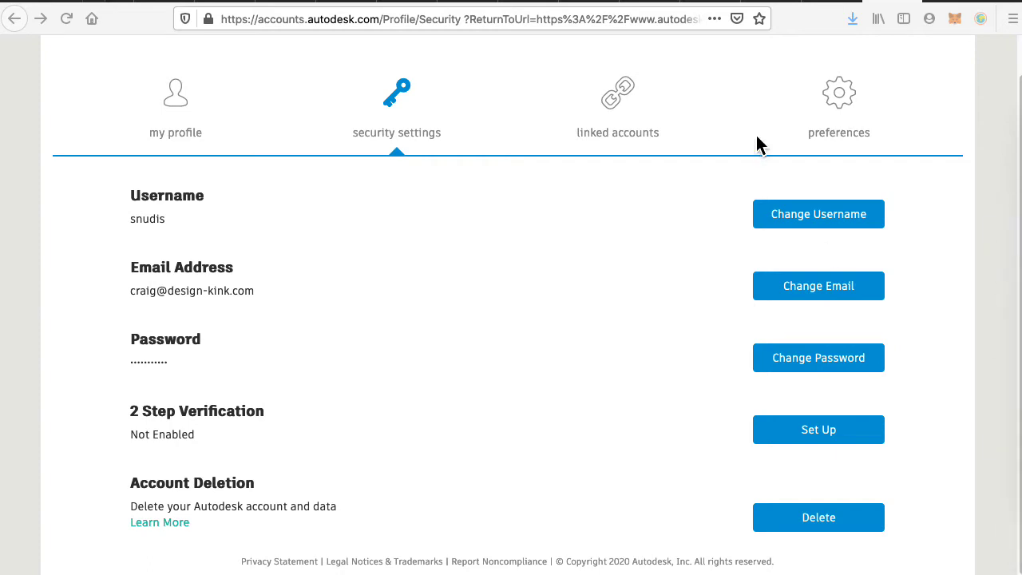
Return to the Education home page and sign out of the Autodesk account.
{"action": "scroll", "coordinate": [673, 140], "scroll_direction": "up", "scroll_amount": 1}
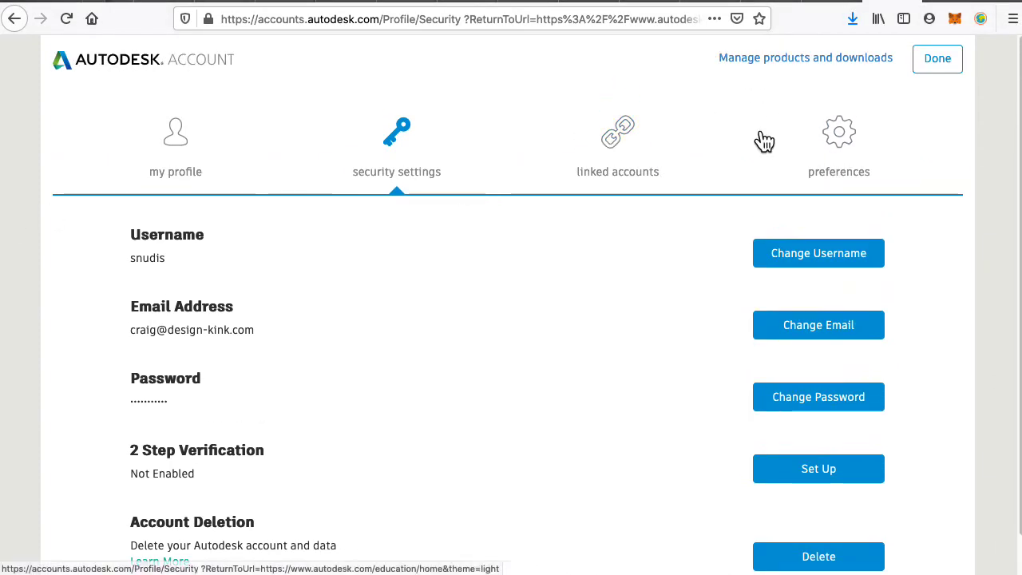
{"action": "left_click", "coordinate": [950, 68]}
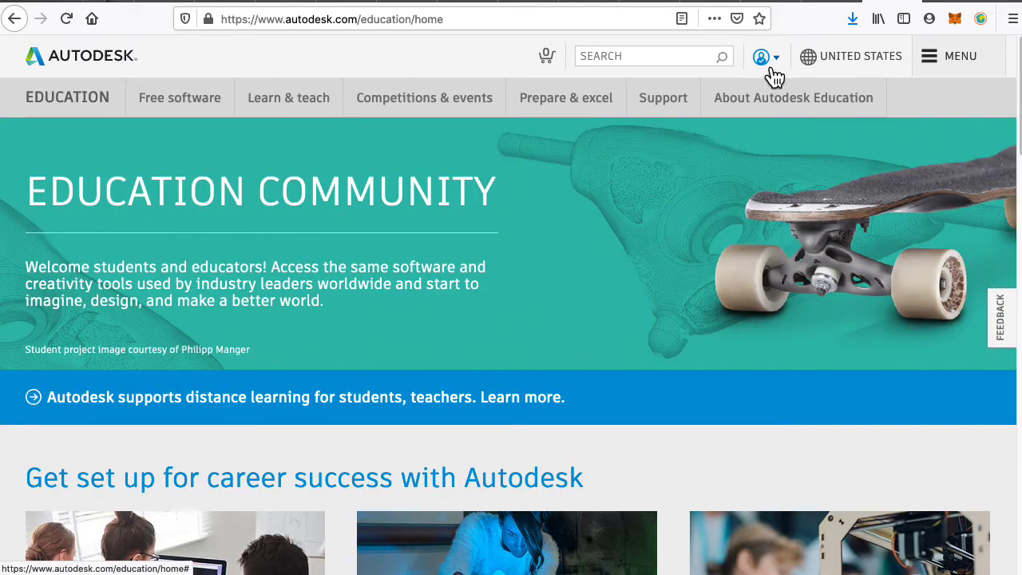
{"action": "left_click", "coordinate": [773, 66]}
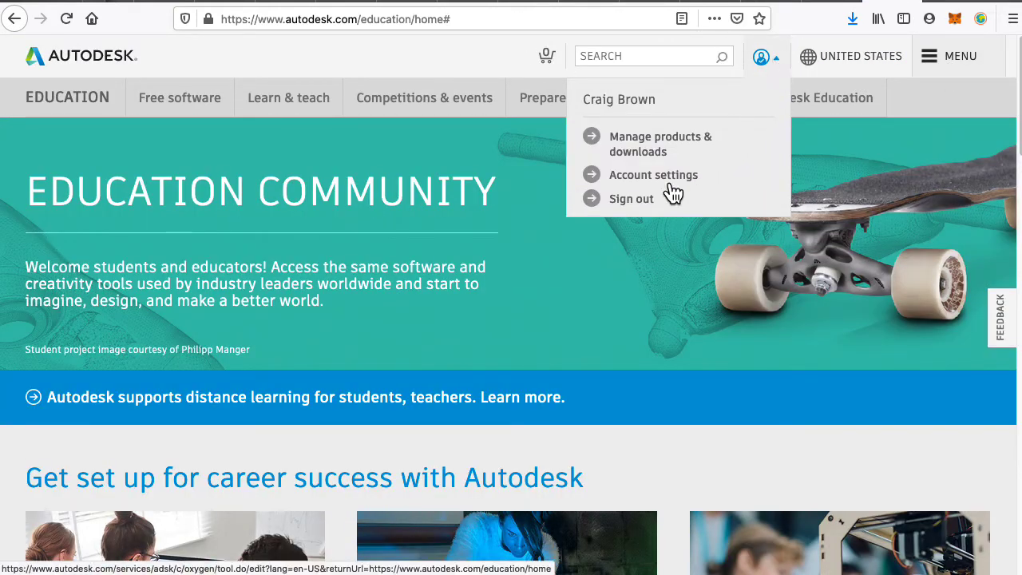
{"action": "left_click", "coordinate": [641, 202]}
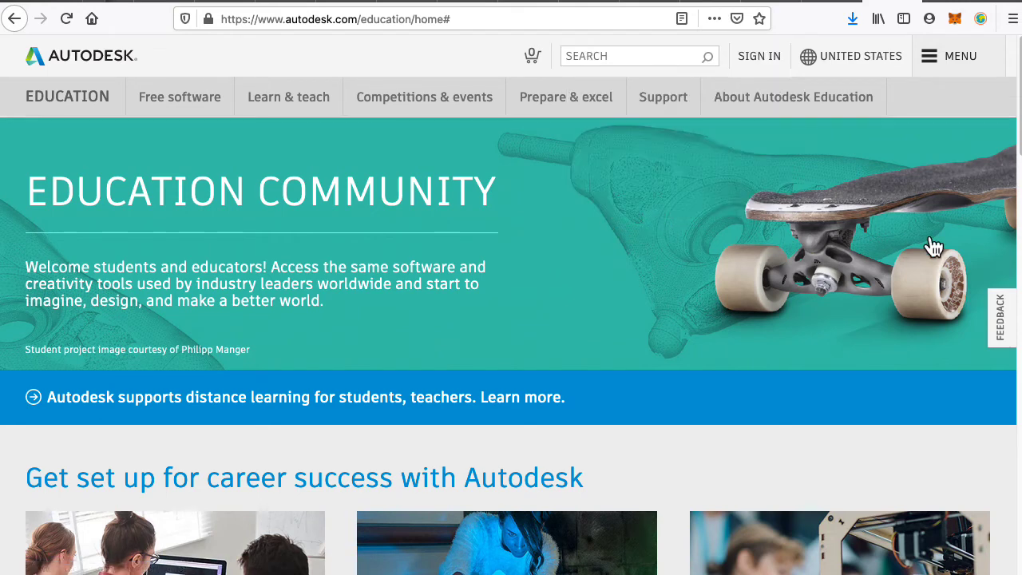
Sign back in with the saved username and the Autodesk working entry's password.
{"action": "left_click", "coordinate": [779, 67]}
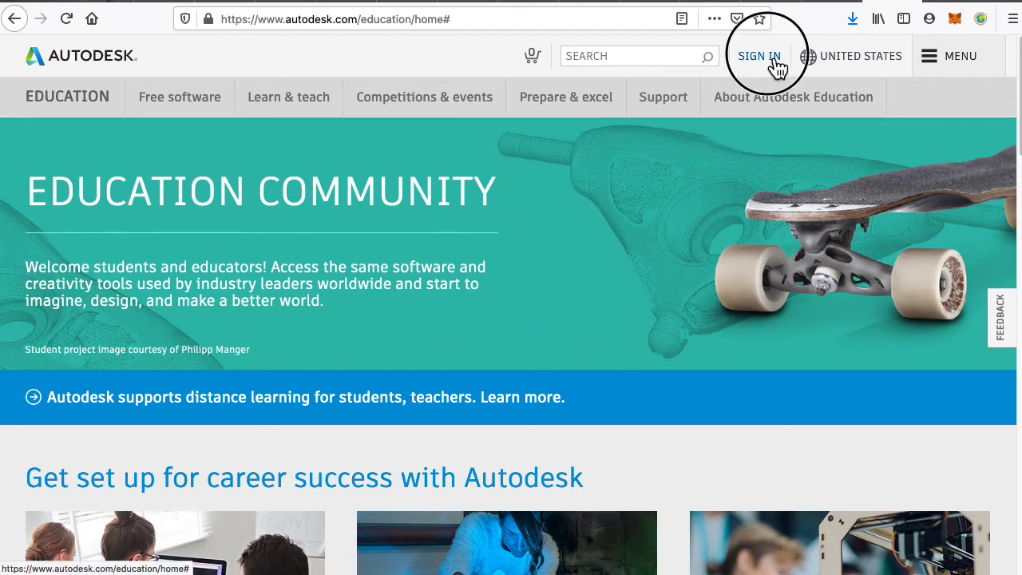
{"action": "left_click", "coordinate": [622, 204]}
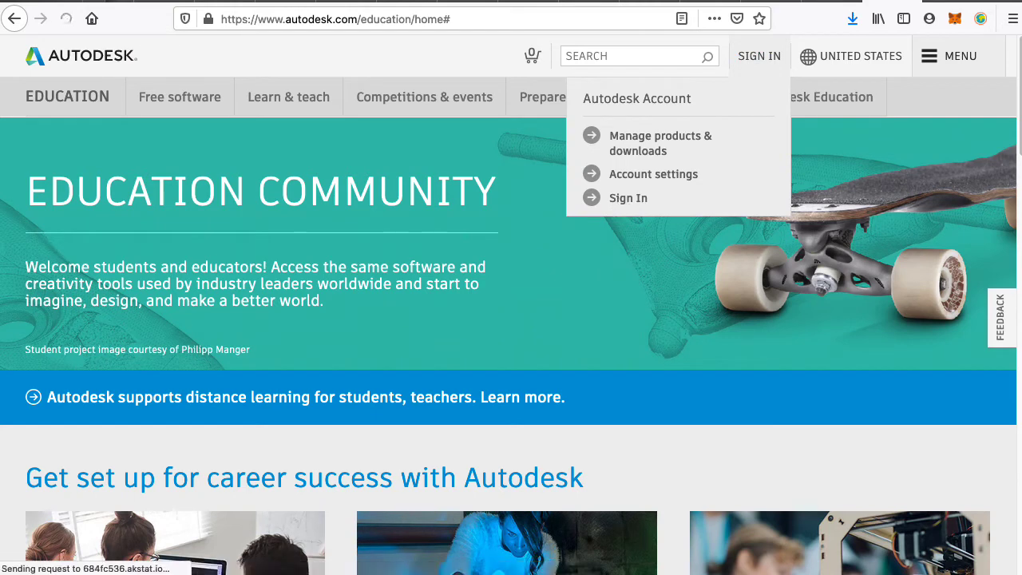
{"action": "left_click_drag", "start_coordinate": [849, 115], "coordinate": [854, 121]}
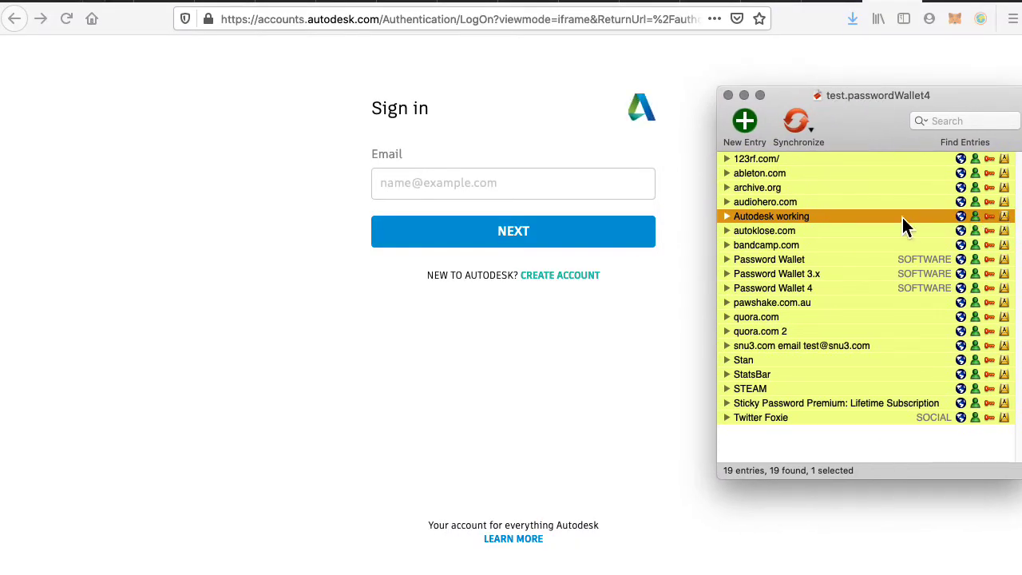
{"action": "left_click", "coordinate": [486, 193]}
{"action": "type", "text": "snudis"}
{"action": "left_click", "coordinate": [532, 246]}
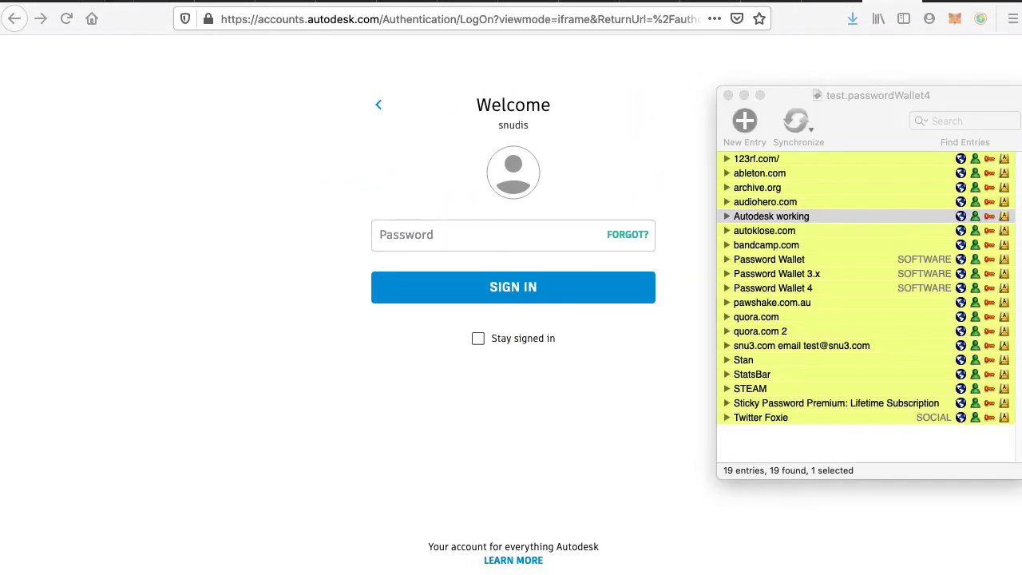
{"action": "left_click", "coordinate": [990, 217]}
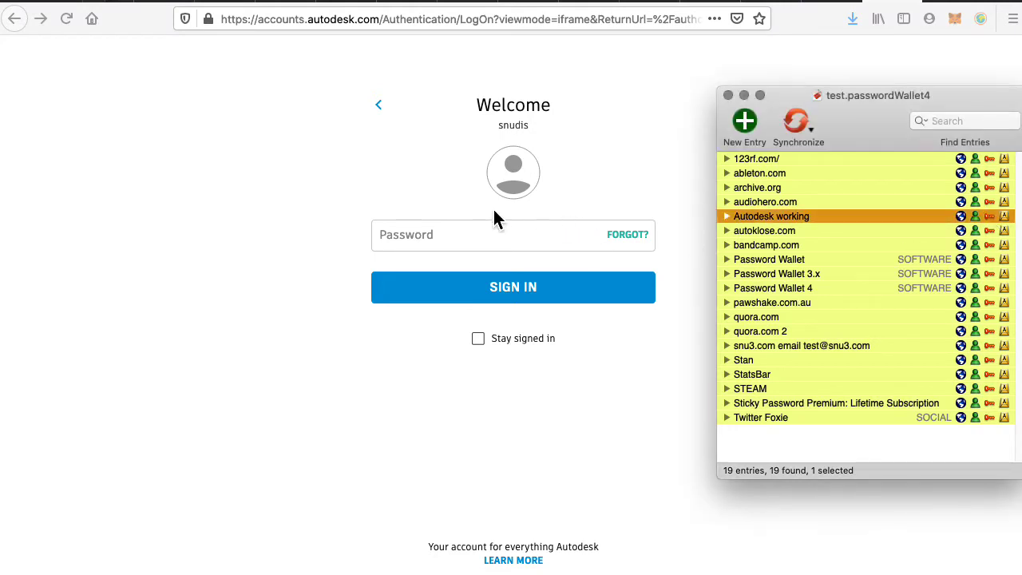
{"action": "left_click", "coordinate": [408, 233]}
{"action": "key", "text": "super+v"}
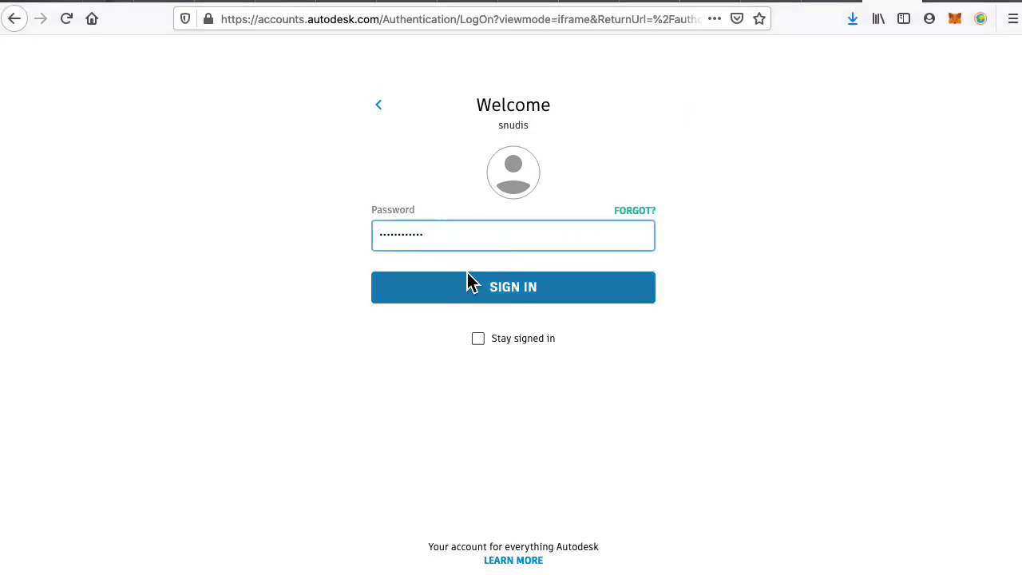
{"action": "left_click", "coordinate": [493, 299]}
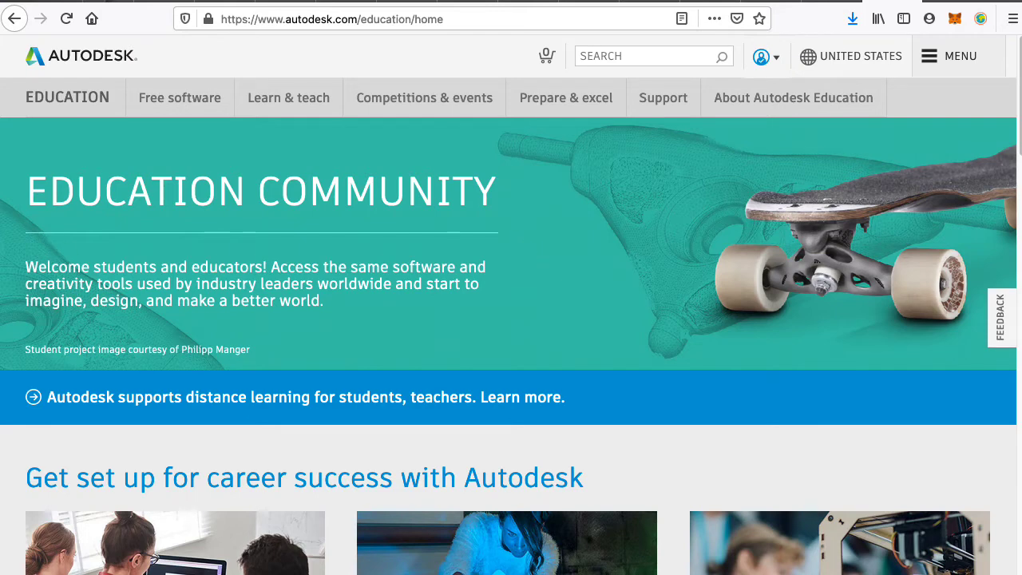
{"action": "key", "text": "super+Tab"}
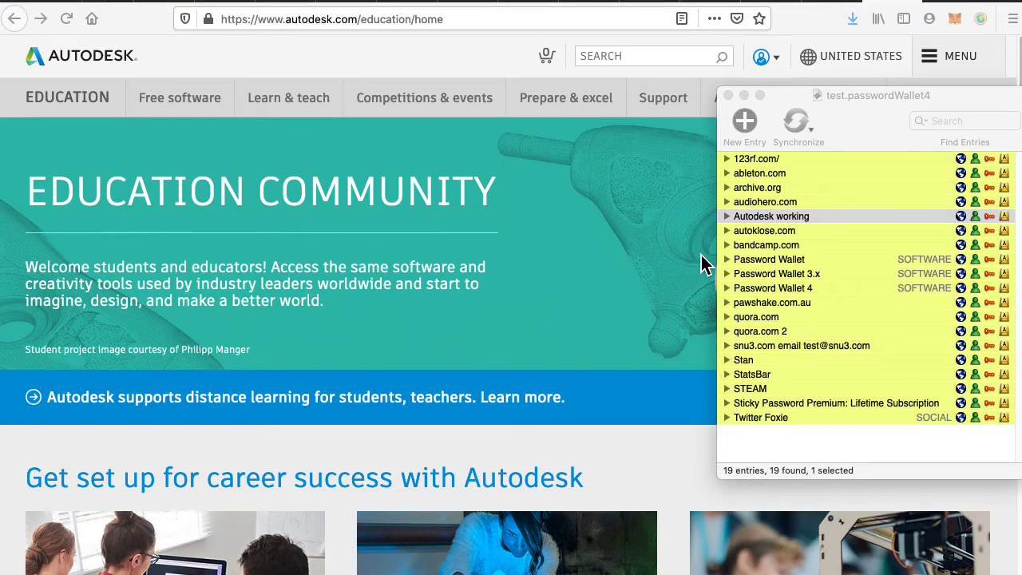
{"action": "left_click_drag", "start_coordinate": [882, 134], "coordinate": [465, 148]}
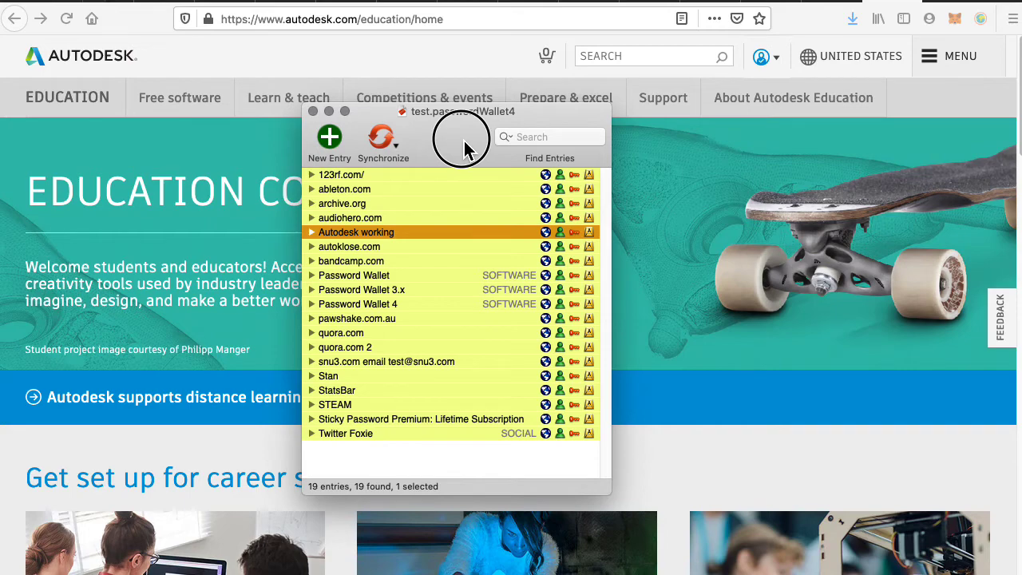
{"action": "left_click_drag", "start_coordinate": [466, 148], "coordinate": [338, 125]}
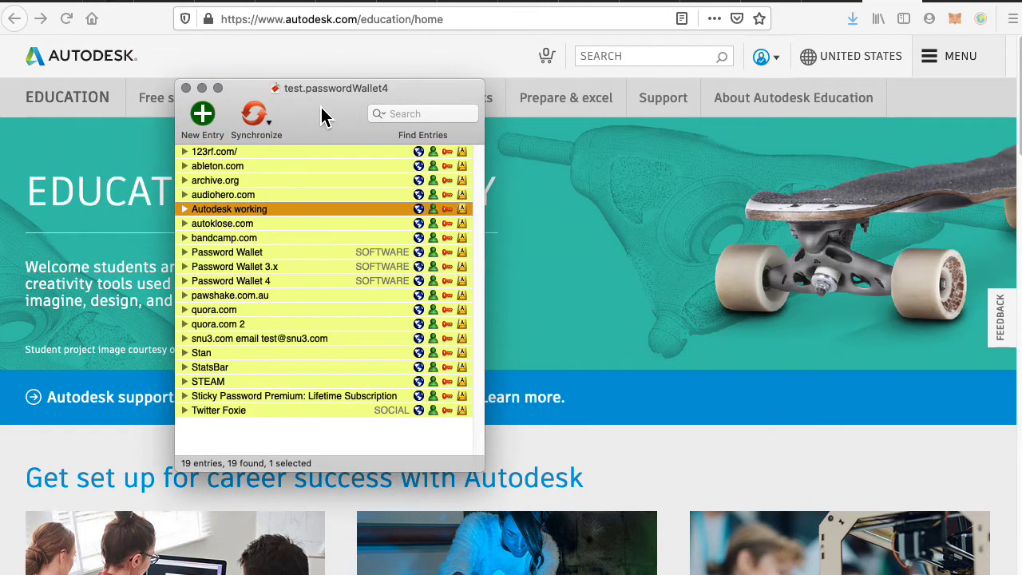
{"action": "key", "text": "super+Tab"}
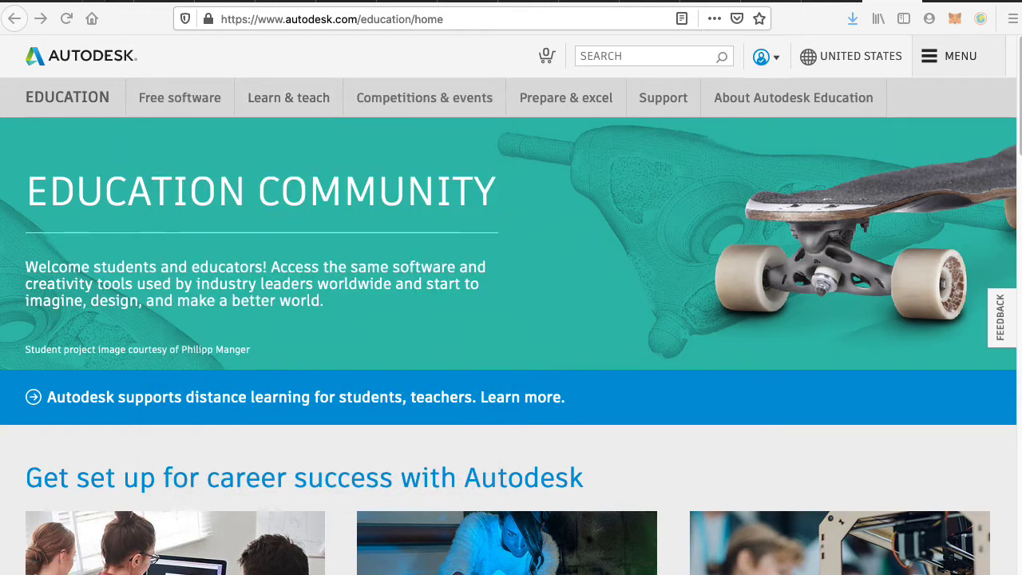
{"action": "key", "text": "super+Tab"}
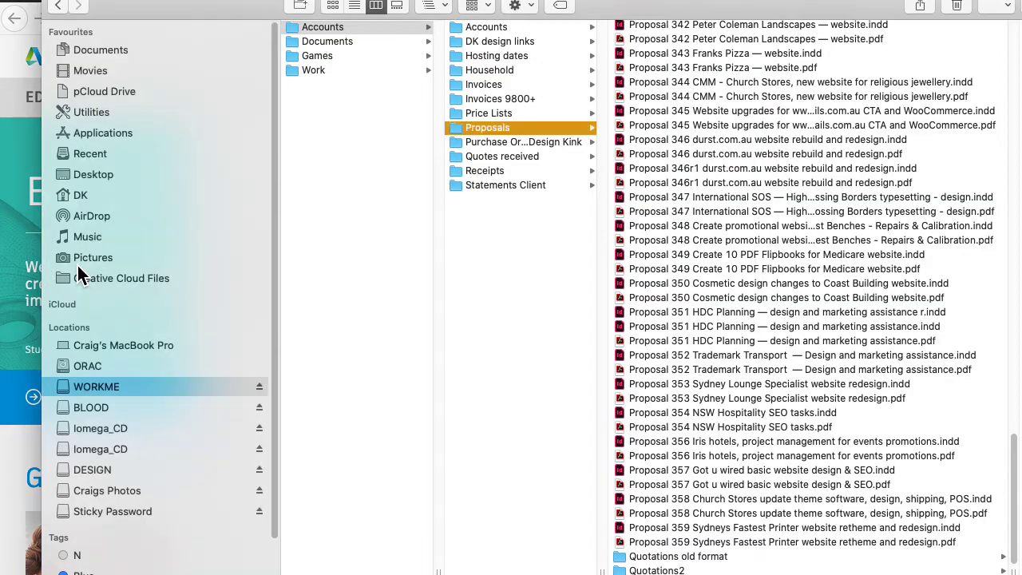
{"action": "left_click", "coordinate": [90, 175]}
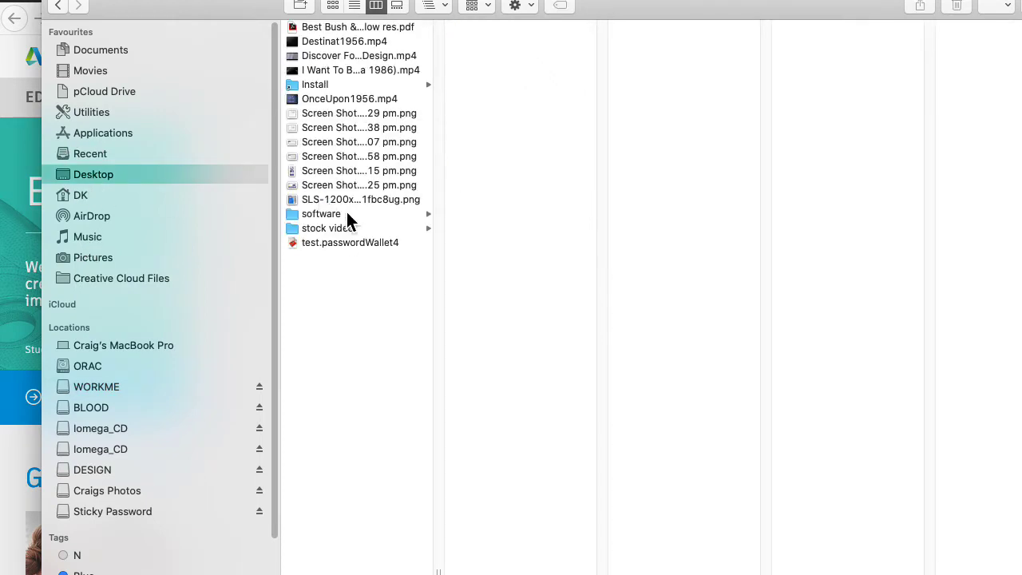
{"action": "left_click", "coordinate": [336, 246]}
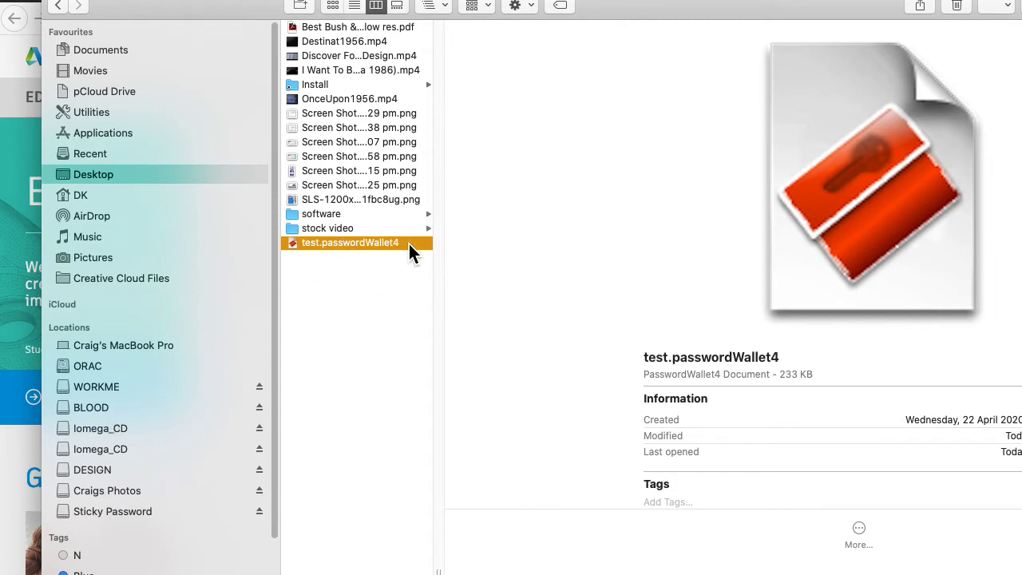
{"action": "left_click", "coordinate": [11, 145]}
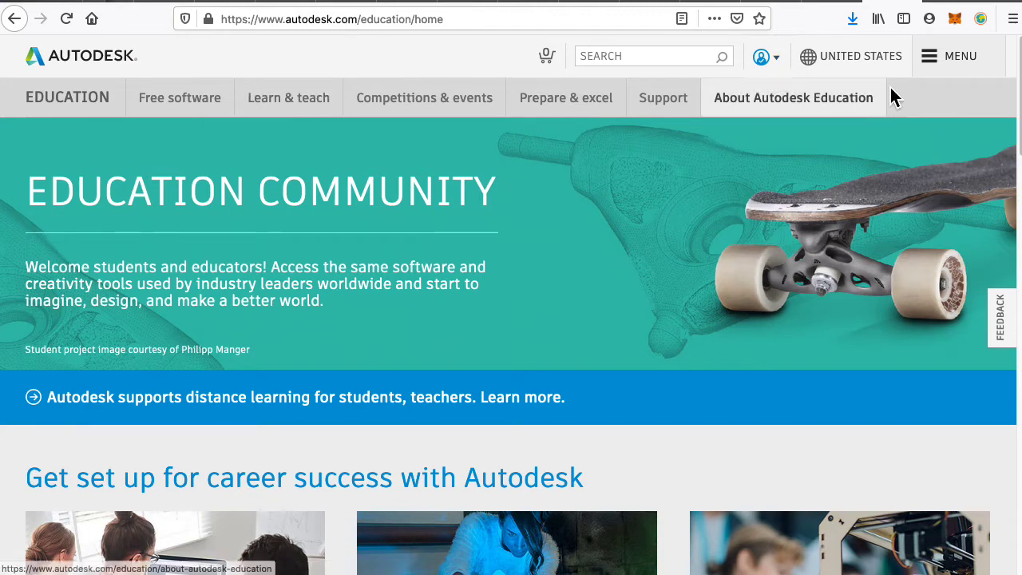
Sign out from the account icon menu, then open the Autodesk sign-in page.
{"action": "left_click", "coordinate": [779, 60]}
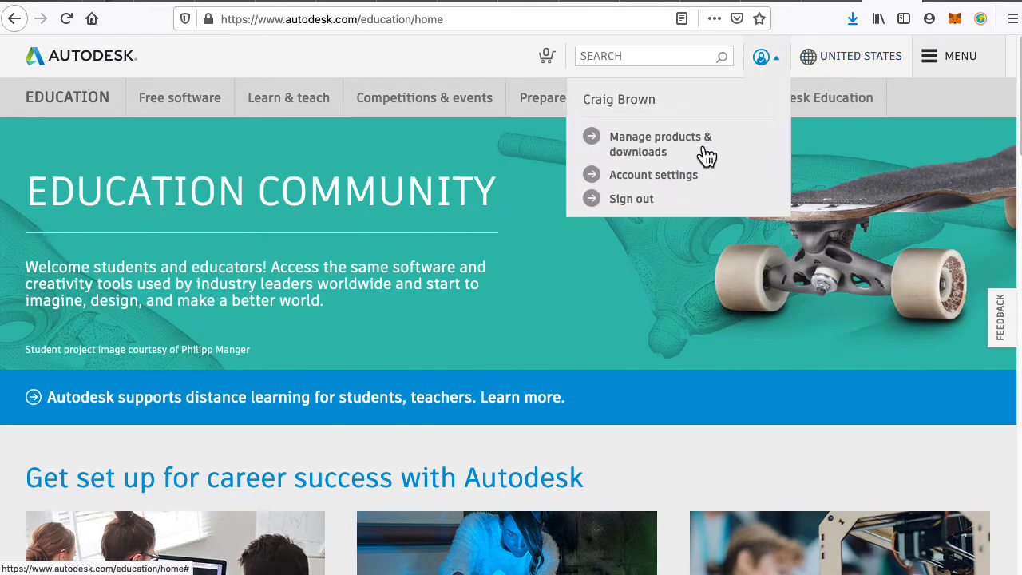
{"action": "left_click", "coordinate": [643, 204]}
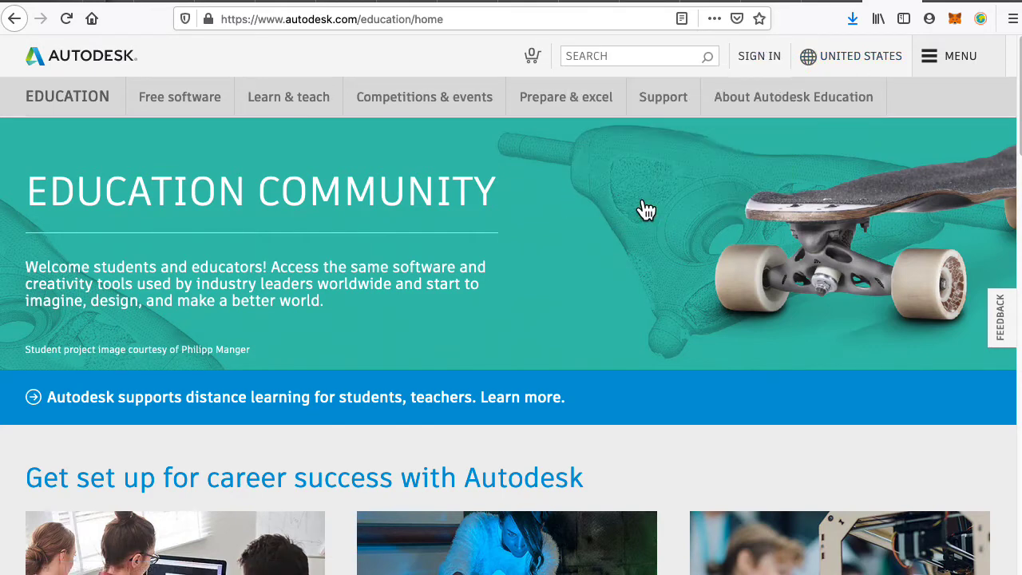
{"action": "left_click", "coordinate": [762, 61]}
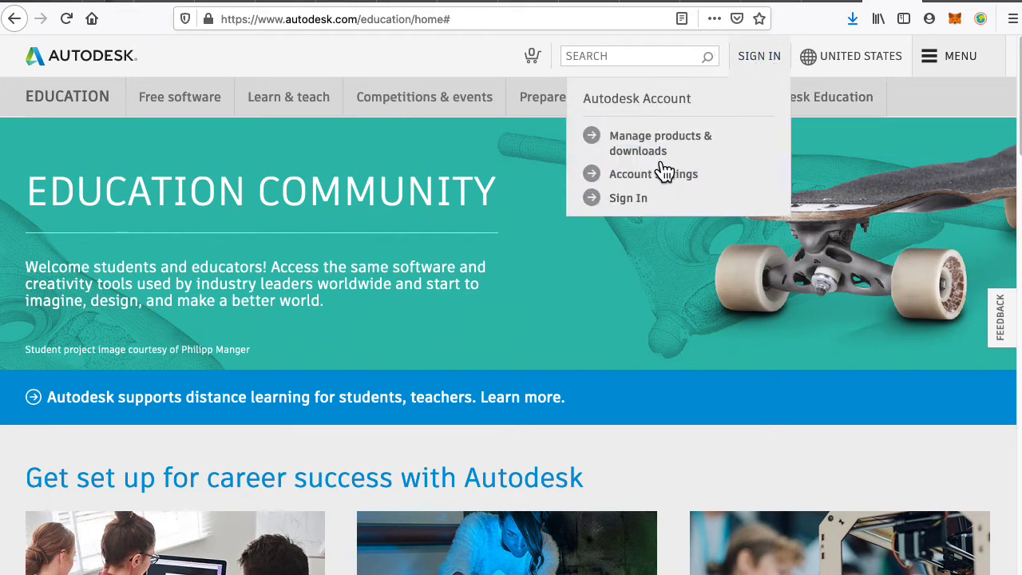
{"action": "left_click", "coordinate": [633, 206]}
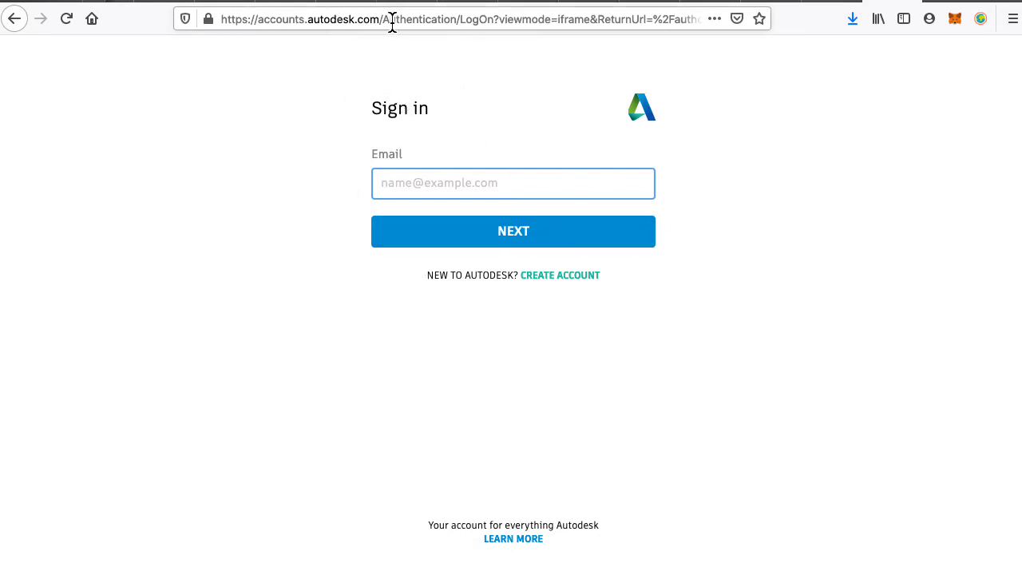
Load the Autodesk accounts landing page and browse its sign-in and create-account forms.
{"action": "left_click_drag", "start_coordinate": [392, 19], "coordinate": [520, 115]}
{"action": "key", "text": "BackSpace"}
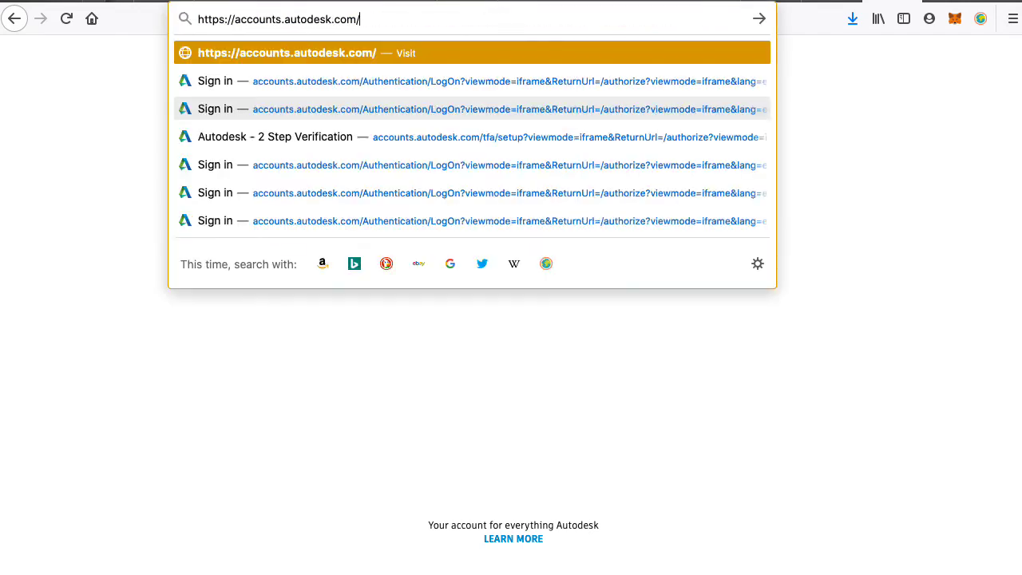
{"action": "key", "text": "Return"}
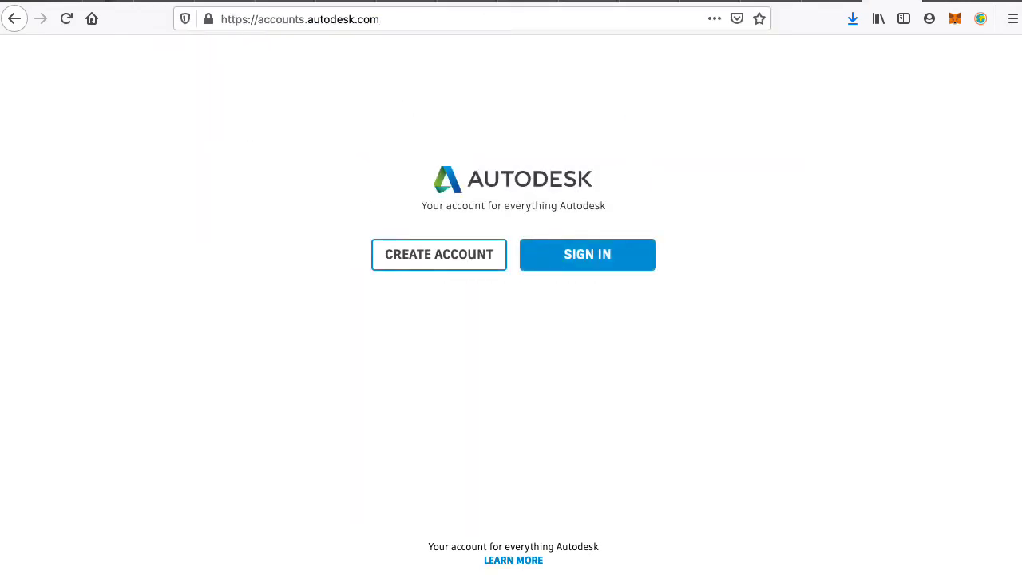
{"action": "left_click", "coordinate": [568, 257]}
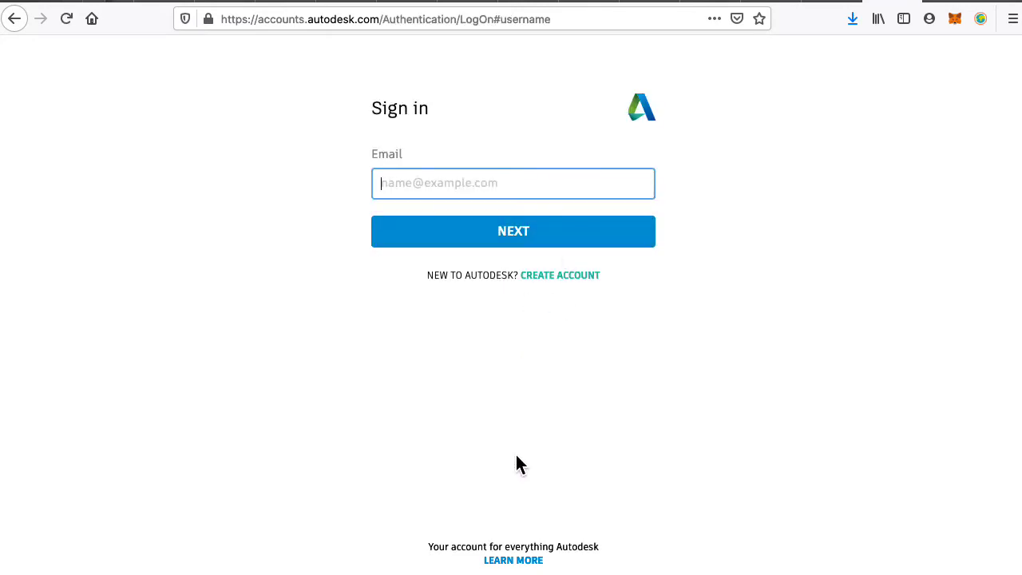
{"action": "left_click", "coordinate": [575, 275]}
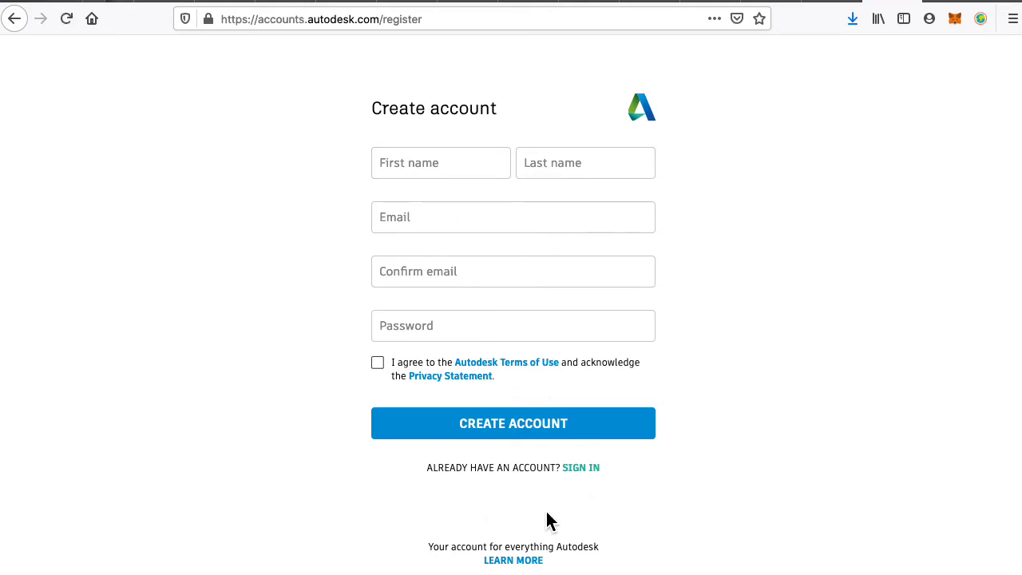
{"action": "left_click", "coordinate": [580, 469]}
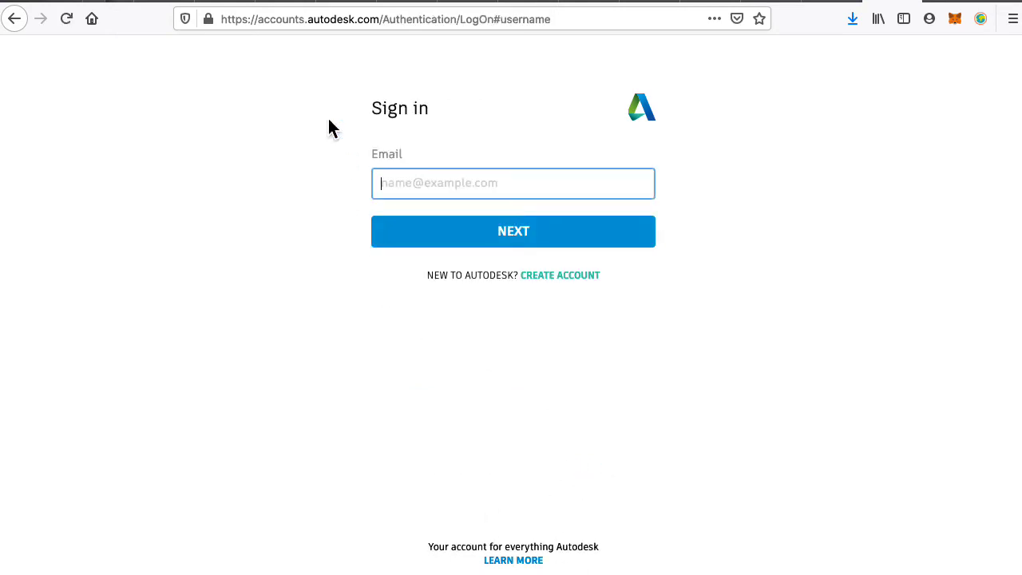
Load autodesk.com, decline the feedback survey, and switch to the Twitter Explore tab.
{"action": "left_click", "coordinate": [275, 16]}
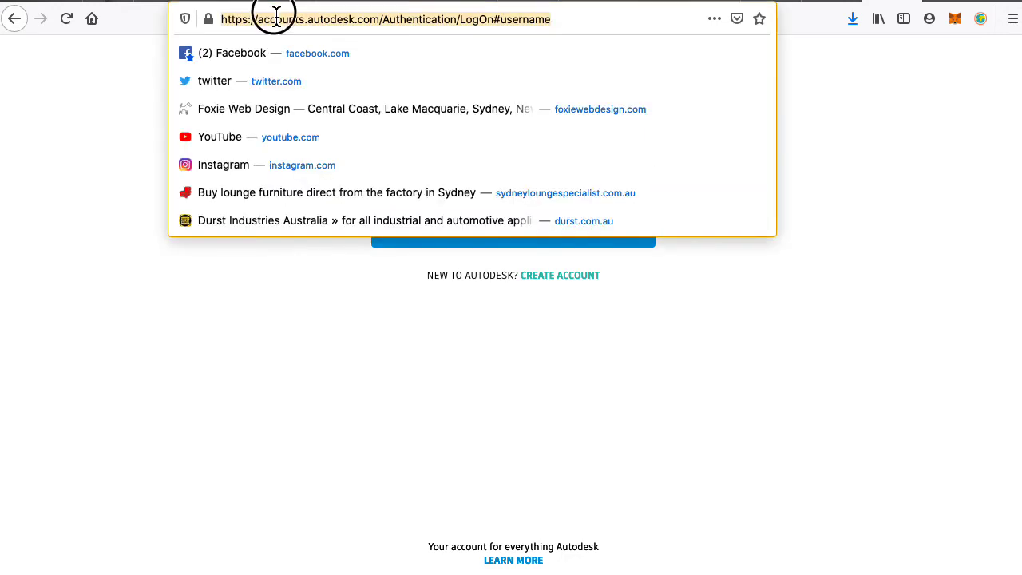
{"action": "left_click_drag", "start_coordinate": [276, 15], "coordinate": [174, 6]}
{"action": "key", "text": "BackSpace"}
{"action": "key", "text": "Delete"}
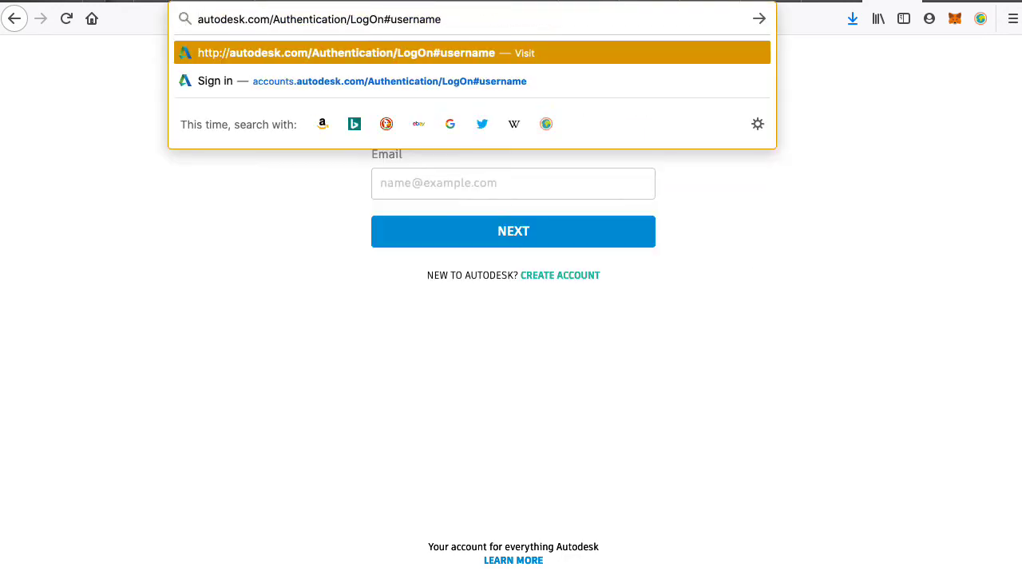
{"action": "key", "text": "BackSpace"}
{"action": "key", "text": "BackSpace"}
{"action": "key", "text": "BackSpace"}
{"action": "key", "text": "BackSpace"}
{"action": "key", "text": "BackSpace"}
{"action": "key", "text": "BackSpace"}
{"action": "key", "text": "BackSpace"}
{"action": "key", "text": "BackSpace"}
{"action": "key", "text": "BackSpace"}
{"action": "key", "text": "BackSpace"}
{"action": "key", "text": "BackSpace"}
{"action": "key", "text": "BackSpace"}
{"action": "key", "text": "BackSpace"}
{"action": "key", "text": "BackSpace"}
{"action": "key", "text": "BackSpace"}
{"action": "key", "text": "BackSpace"}
{"action": "key", "text": "BackSpace"}
{"action": "key", "text": "BackSpace"}
{"action": "key", "text": "BackSpace"}
{"action": "key", "text": "BackSpace"}
{"action": "key", "text": "BackSpace"}
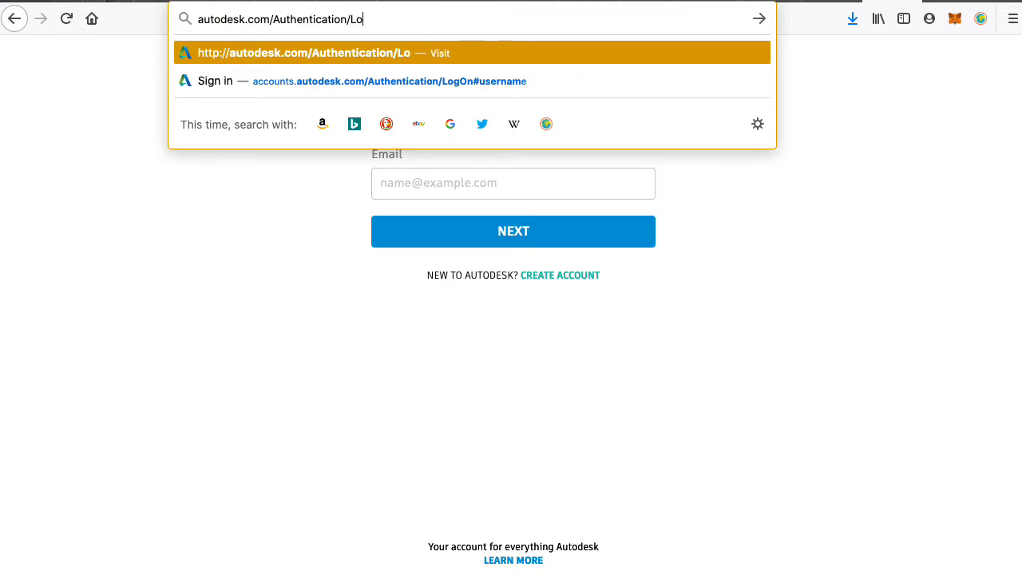
{"action": "key", "text": "Return"}
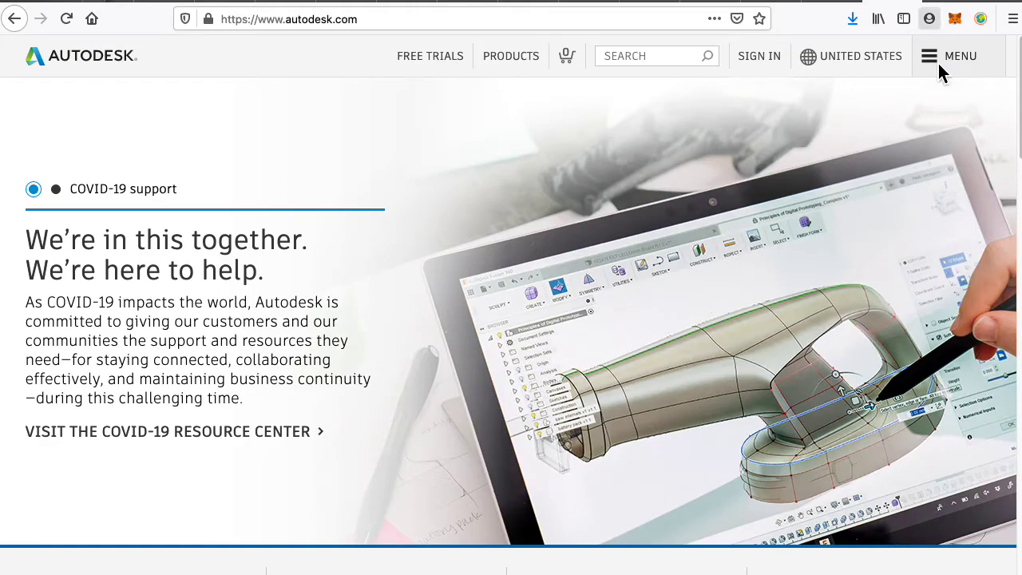
{"action": "scroll", "coordinate": [828, 415], "scroll_direction": "down", "scroll_amount": 20}
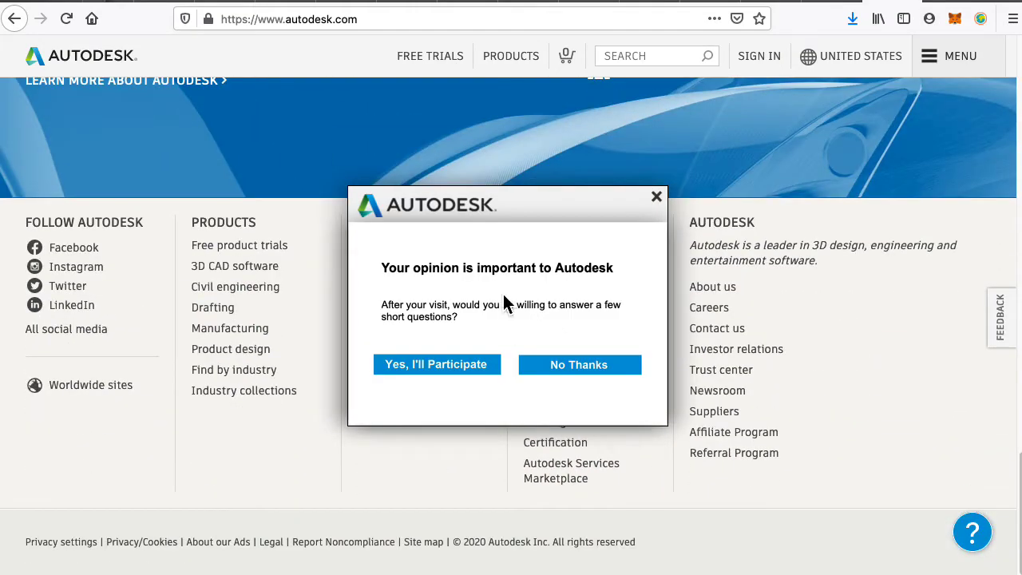
{"action": "left_click", "coordinate": [656, 197]}
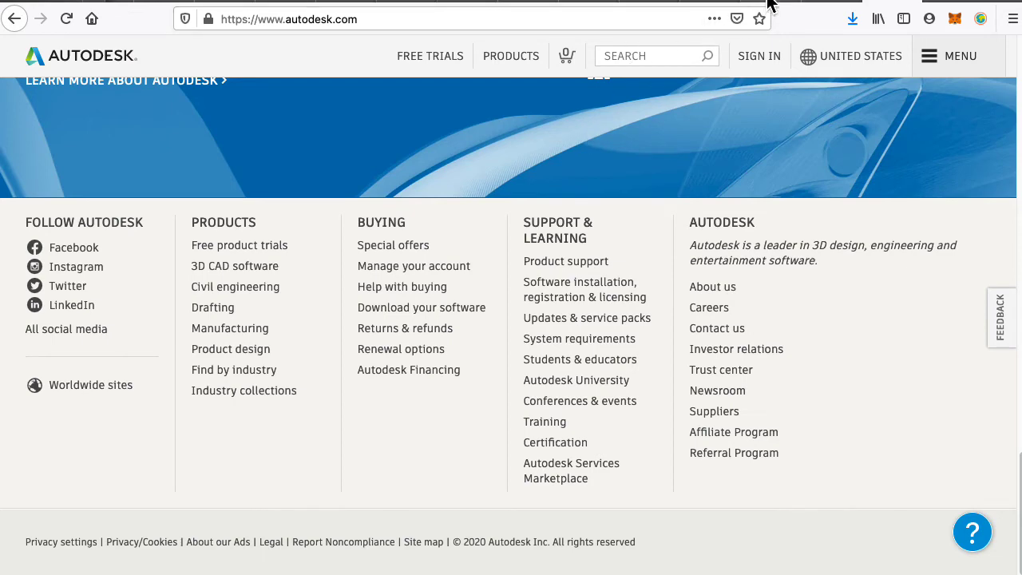
{"action": "left_click", "coordinate": [715, 4]}
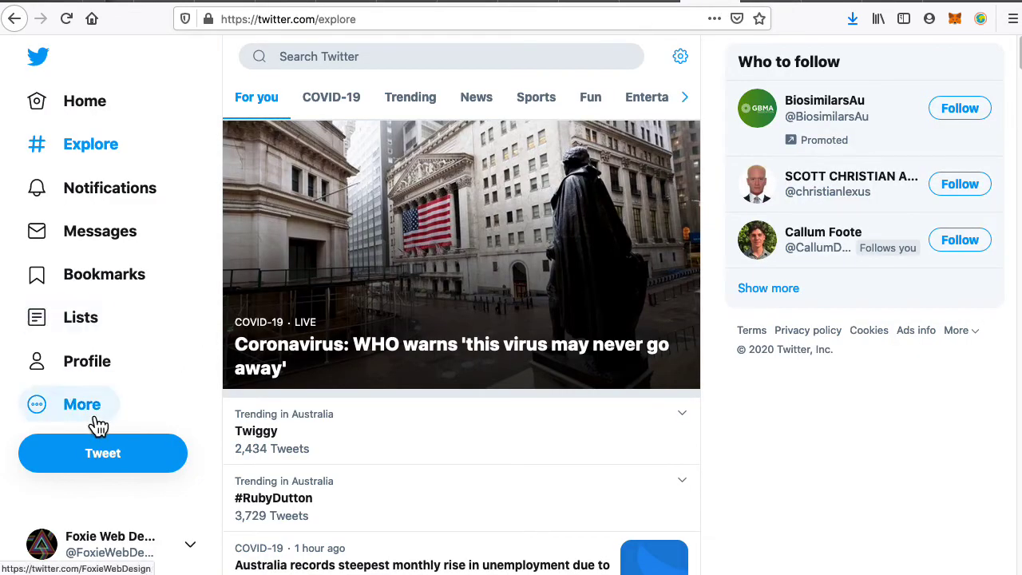
Log out of Twitter, then open the 'Forgot password?' reset page from the login screen.
{"action": "left_click", "coordinate": [111, 545]}
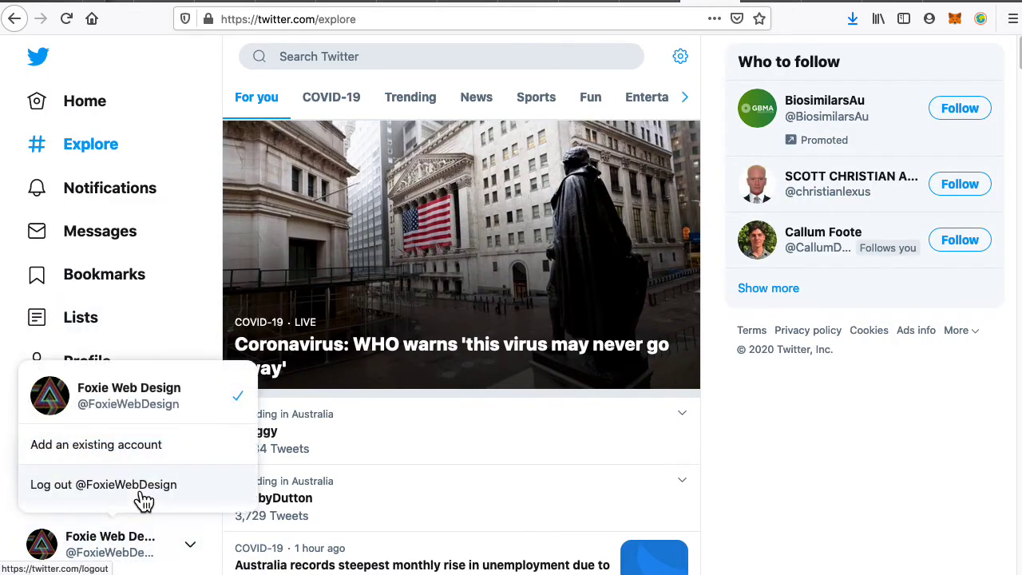
{"action": "left_click", "coordinate": [137, 493]}
{"action": "left_click", "coordinate": [565, 391]}
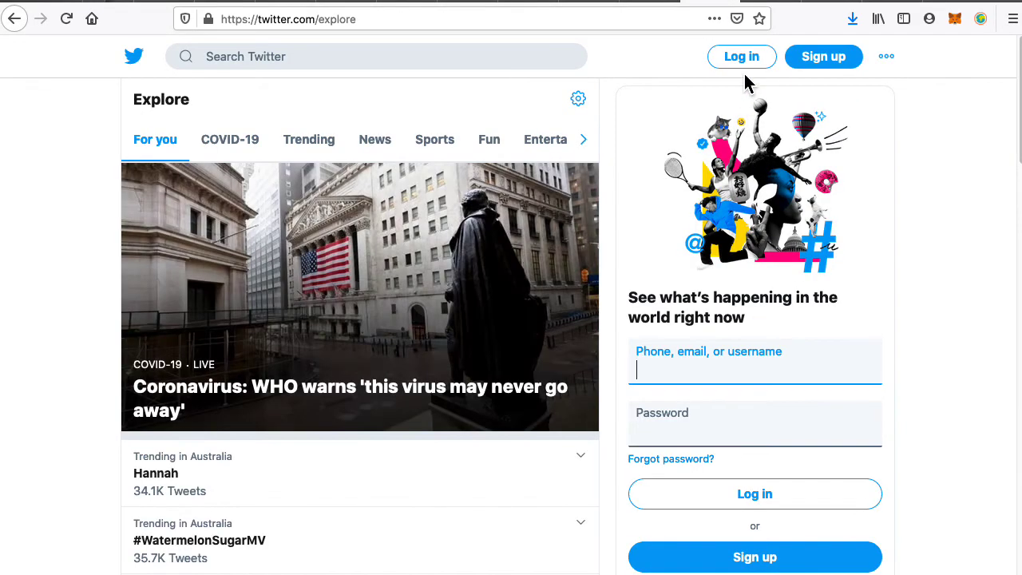
{"action": "left_click", "coordinate": [747, 68]}
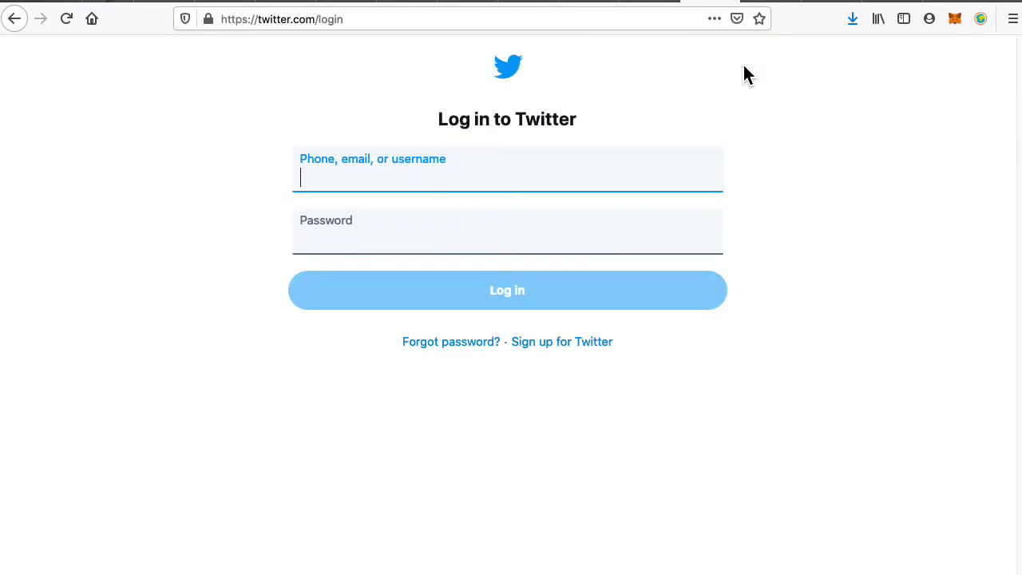
{"action": "left_click", "coordinate": [466, 349]}
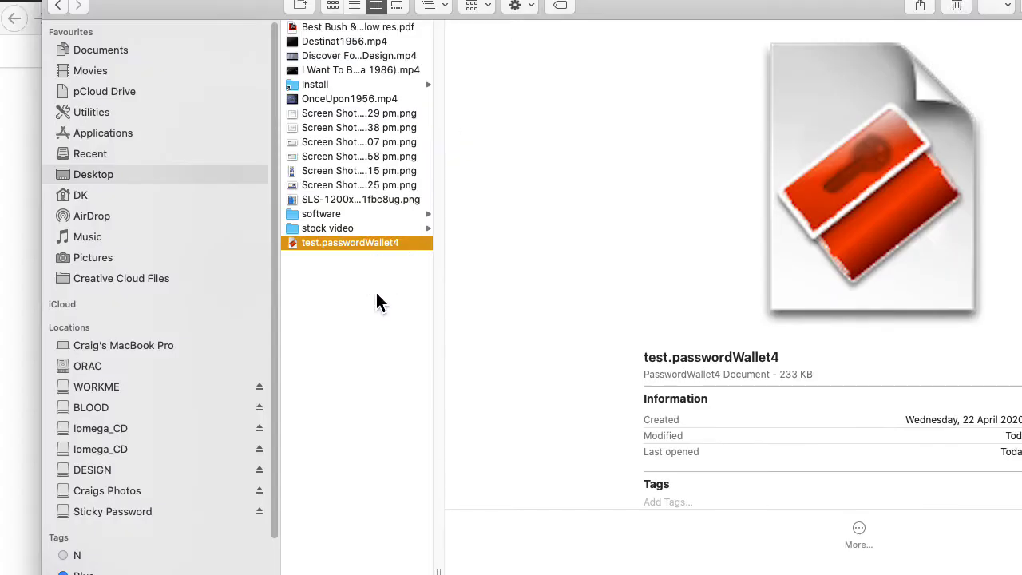
Open test.passwordWallet4 from the Desktop and unlock it with the wallet password.
{"action": "left_click", "coordinate": [353, 241]}
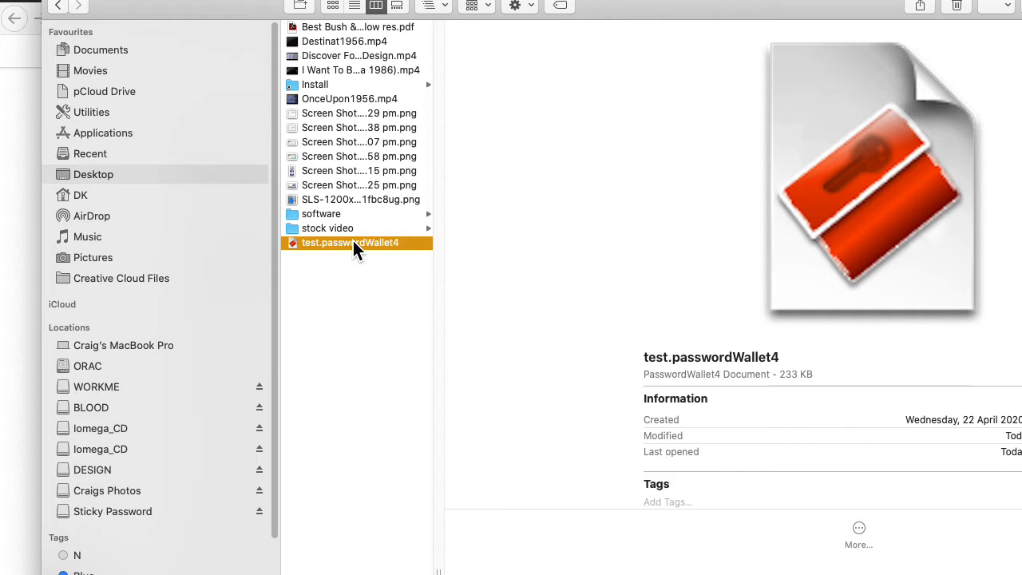
{"action": "left_click", "coordinate": [315, 269]}
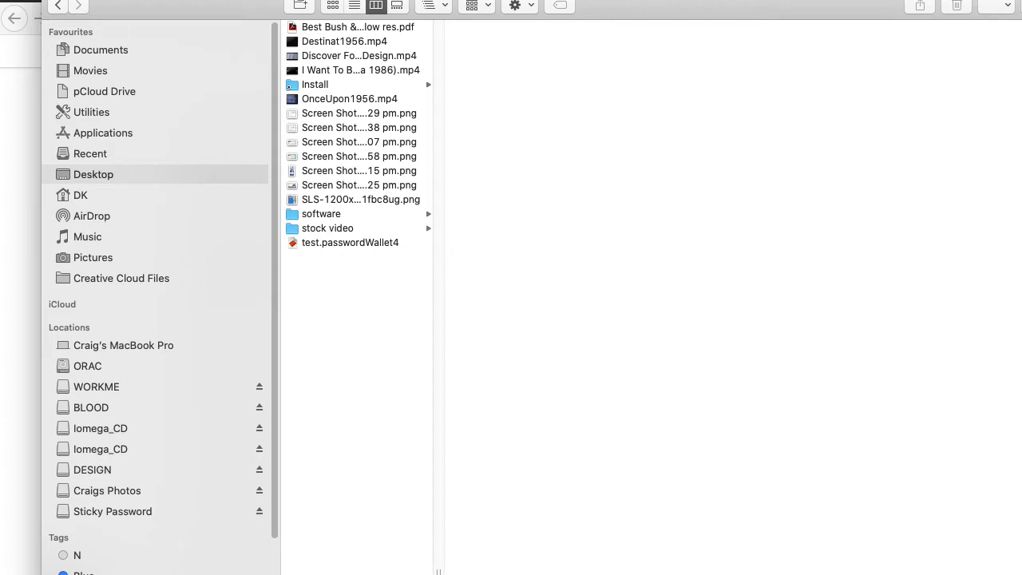
{"action": "left_click", "coordinate": [327, 244]}
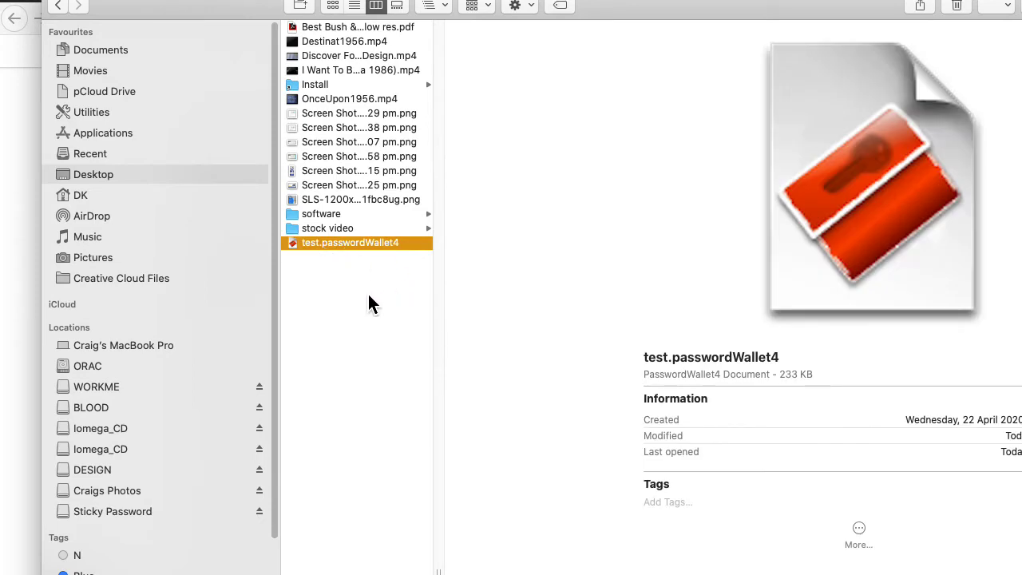
{"action": "double_click", "coordinate": [367, 243]}
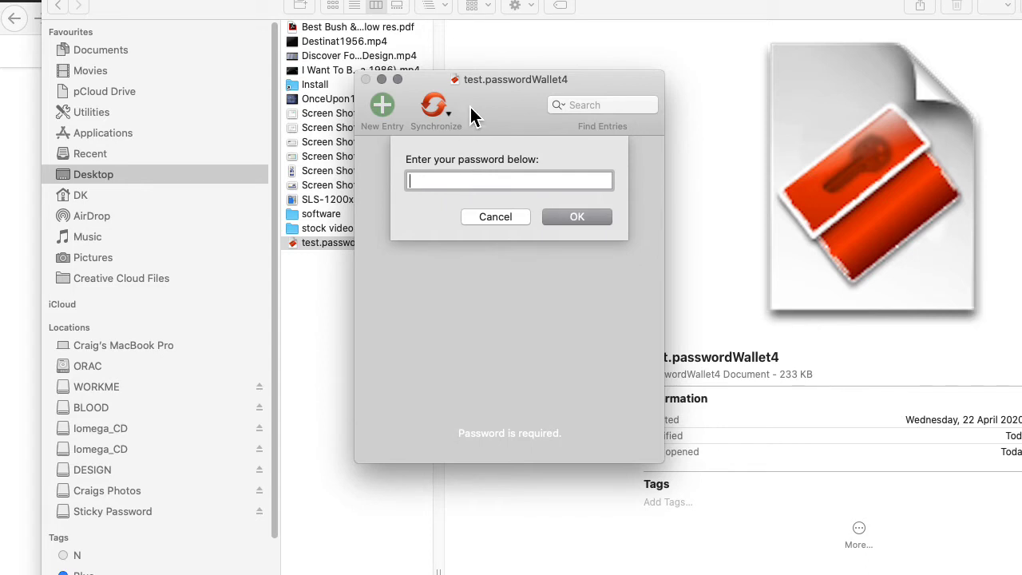
{"action": "type", "text": "test"}
{"action": "left_click_drag", "start_coordinate": [506, 120], "coordinate": [1021, 120]}
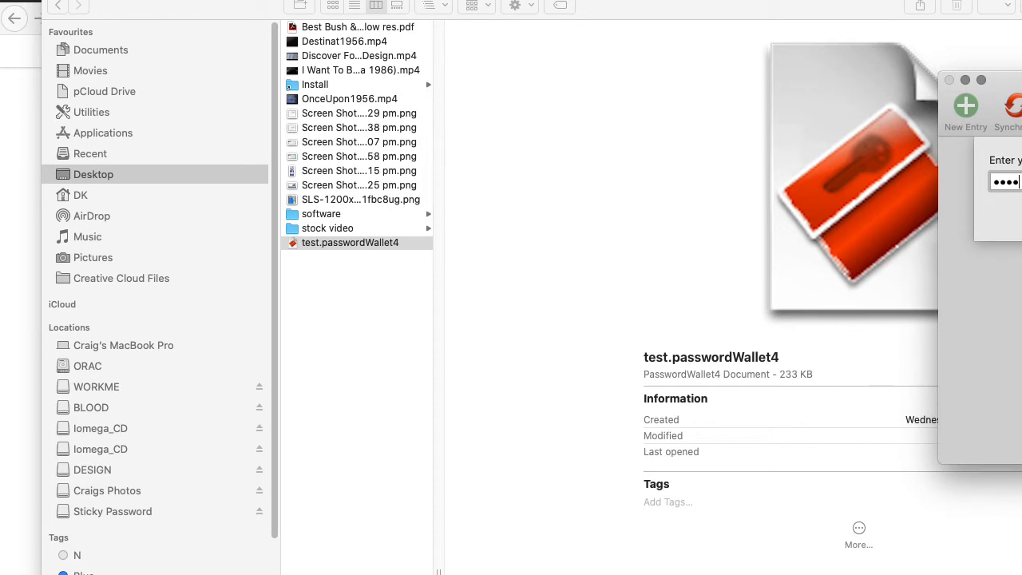
{"action": "type", "text": "•"}
{"action": "key", "text": "Return"}
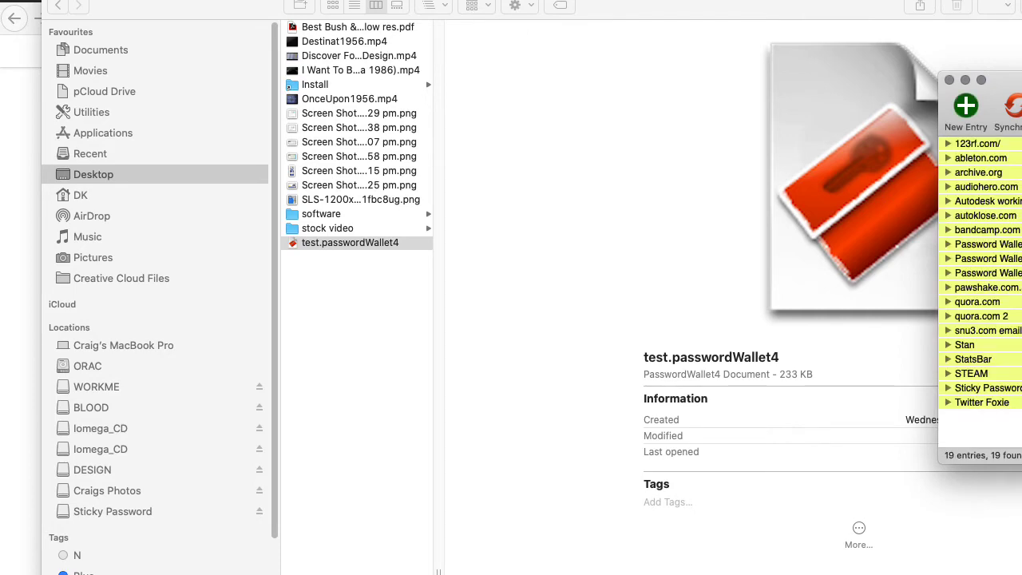
Centre the wallet in front of Twitter's reset page, then switch to the Selznick MutantMaker tab.
{"action": "left_click_drag", "start_coordinate": [990, 80], "coordinate": [530, 104]}
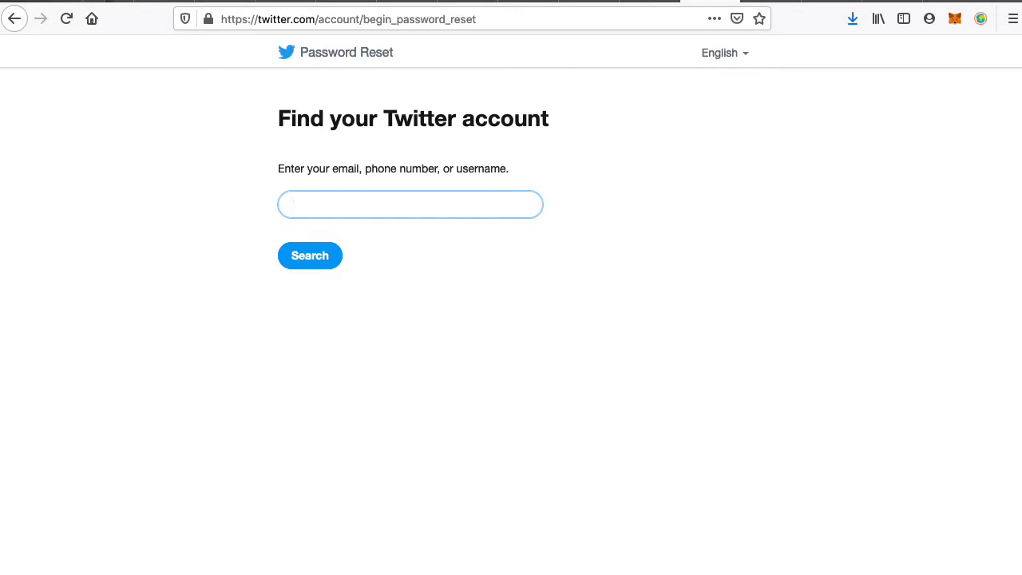
{"action": "key", "text": "super+Tab"}
{"action": "left_click", "coordinate": [537, 117]}
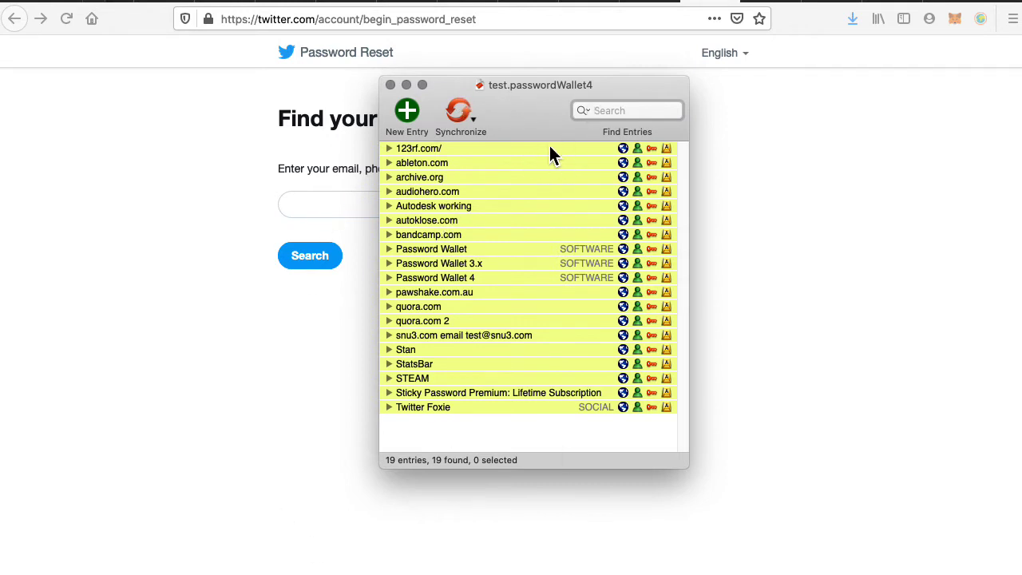
{"action": "left_click", "coordinate": [829, 125]}
{"action": "left_click", "coordinate": [651, 2]}
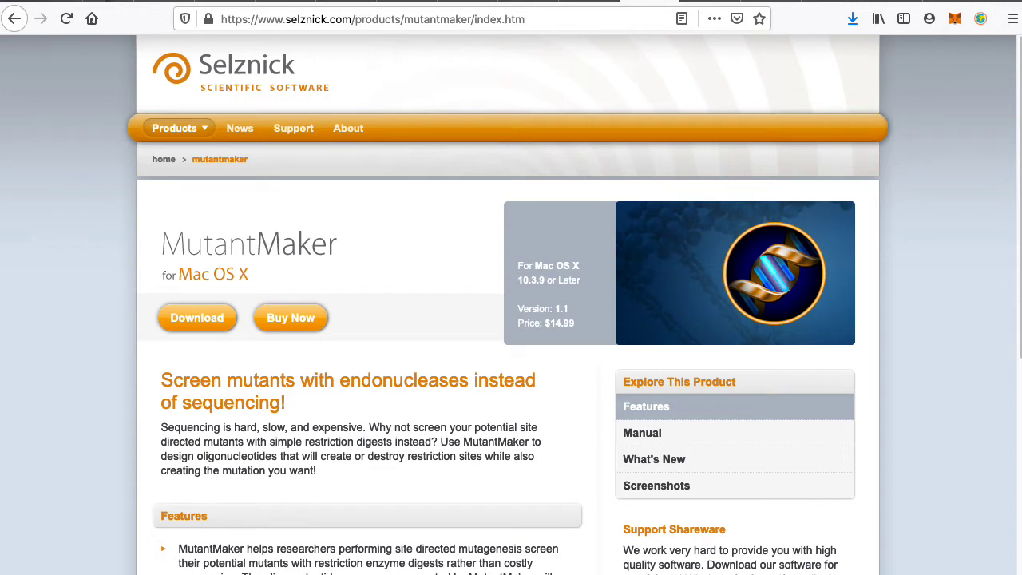
{"action": "key", "text": "super+Tab"}
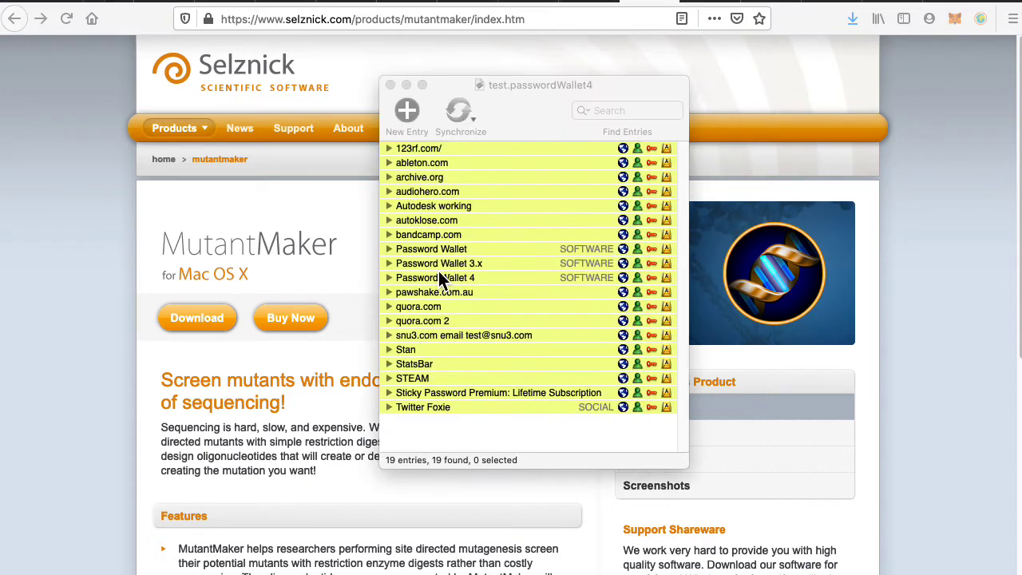
{"action": "left_click", "coordinate": [491, 254]}
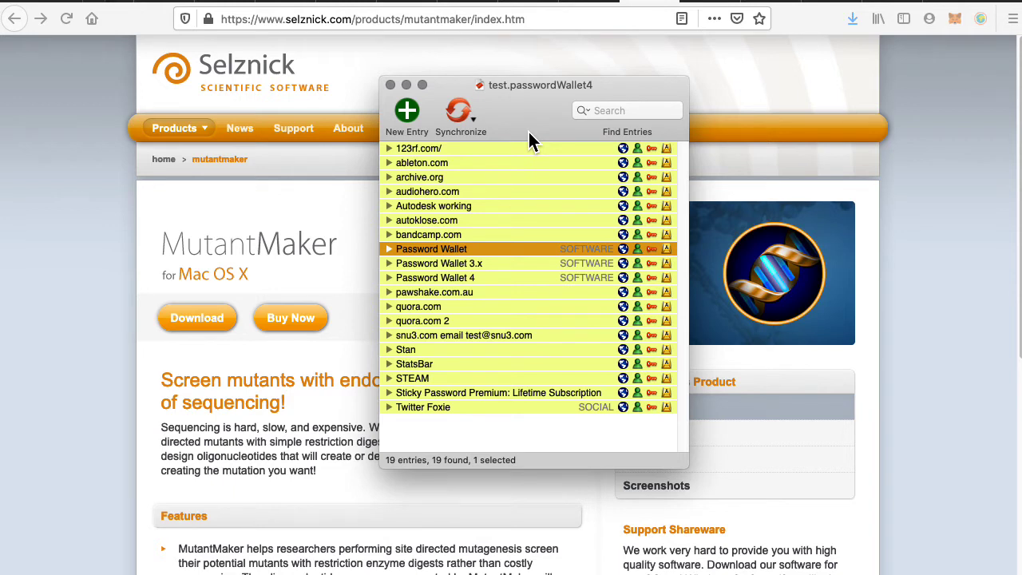
{"action": "left_click", "coordinate": [435, 277]}
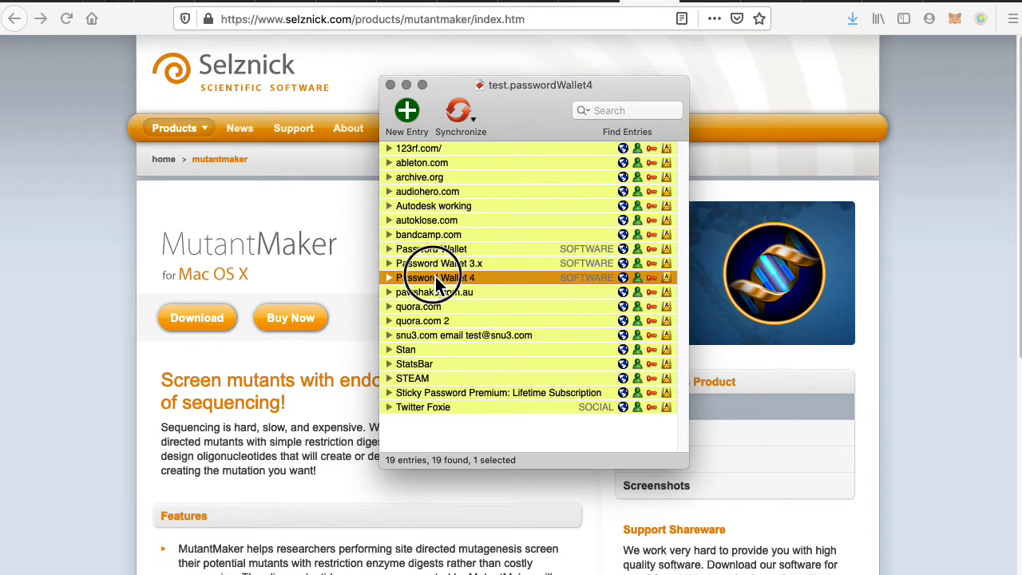
{"action": "left_click", "coordinate": [90, 287]}
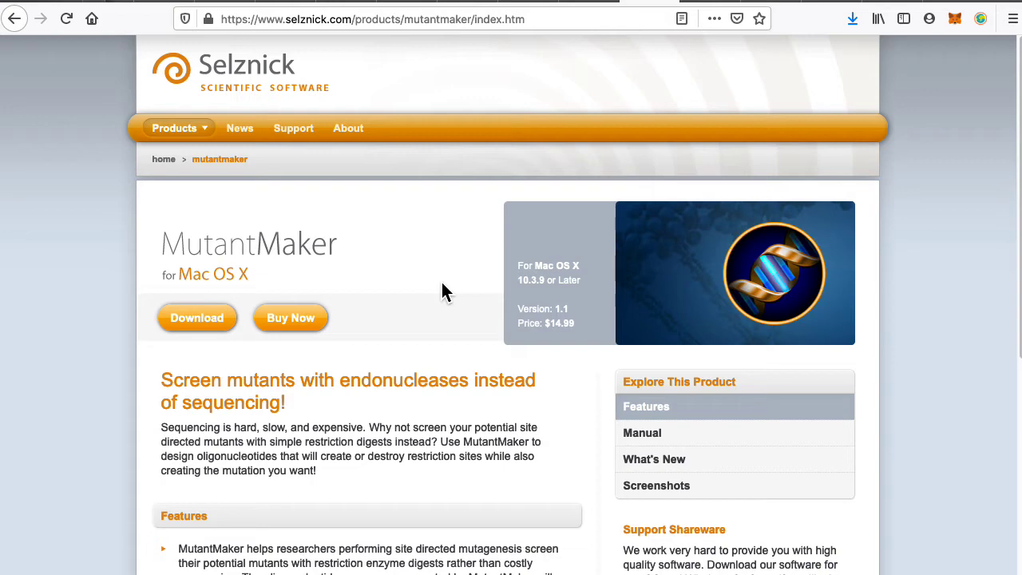
Open a new tab, load stacksocial.com from the 'sta' suggestion, and select the site search box.
{"action": "key", "text": "ctrl+Tab"}
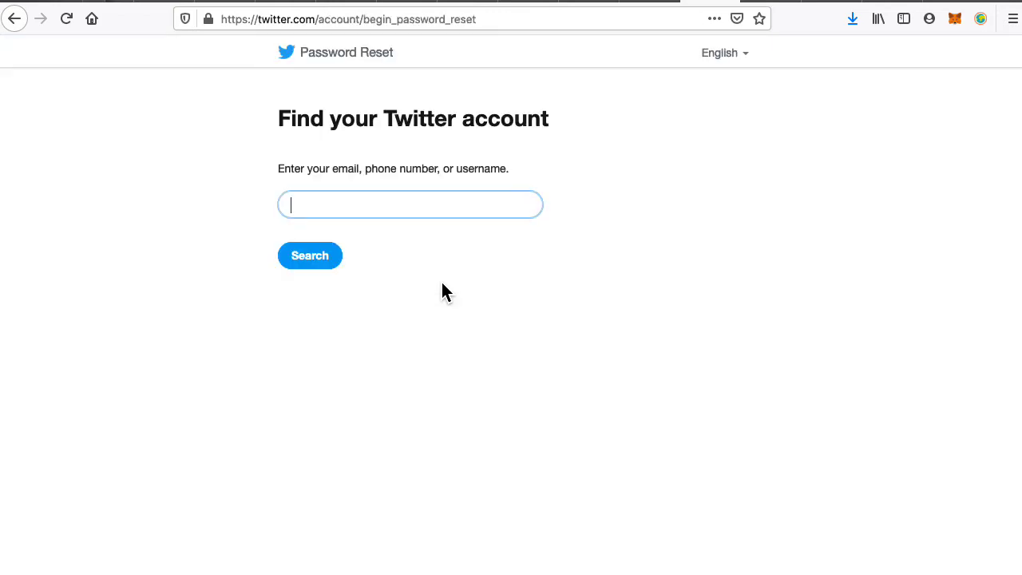
{"action": "key", "text": "ctrl+shift+Tab"}
{"action": "key", "text": "ctrl+shift+Tab"}
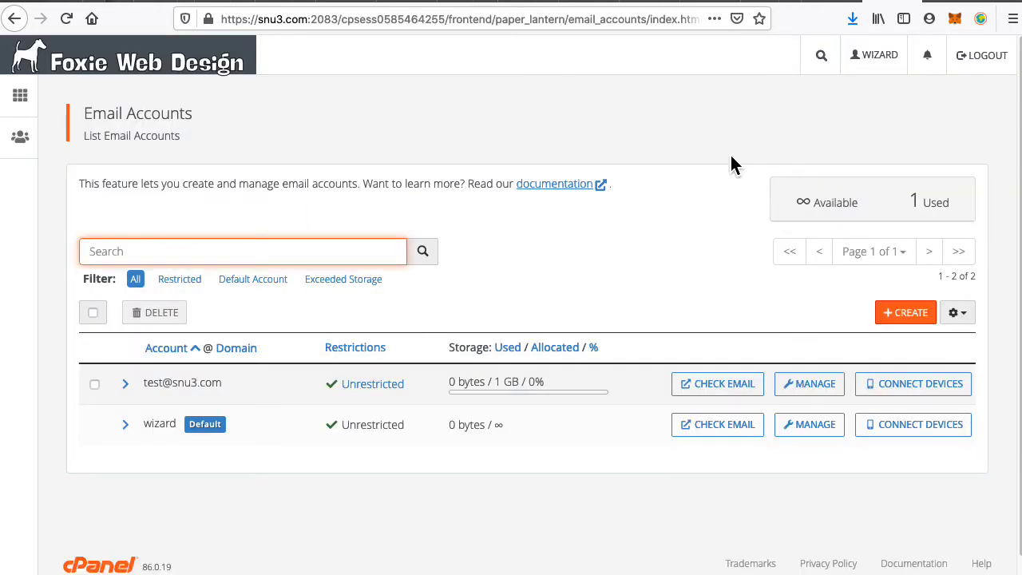
{"action": "key", "text": "ctrl+t"}
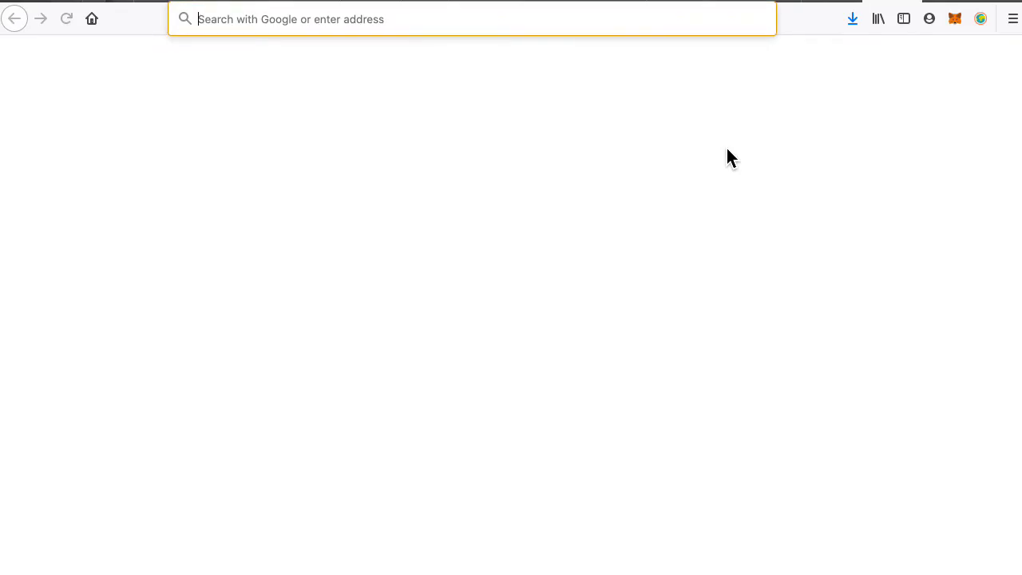
{"action": "type", "text": "ste"}
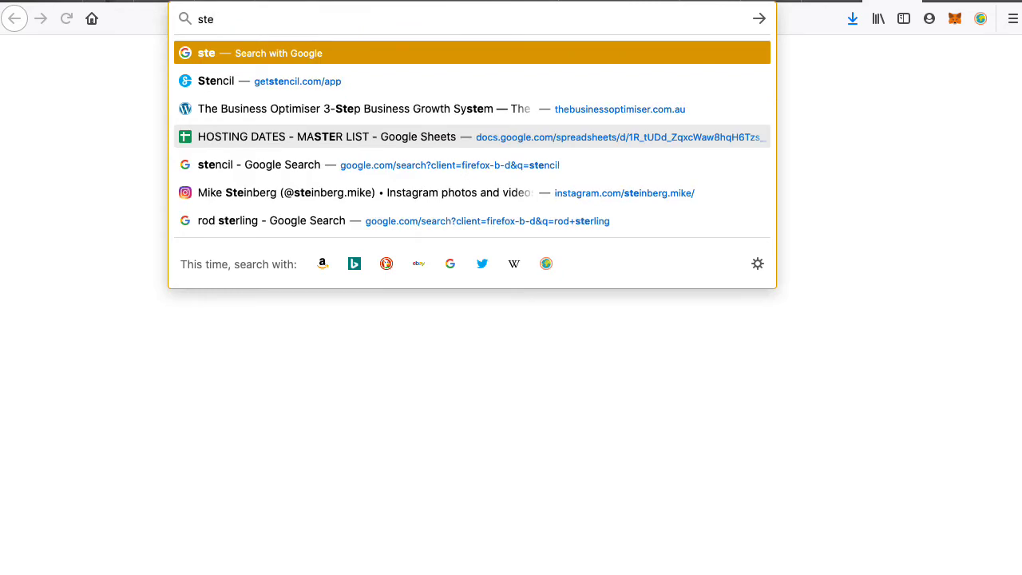
{"action": "key", "text": "BackSpace"}
{"action": "type", "text": "acksocial.com/"}
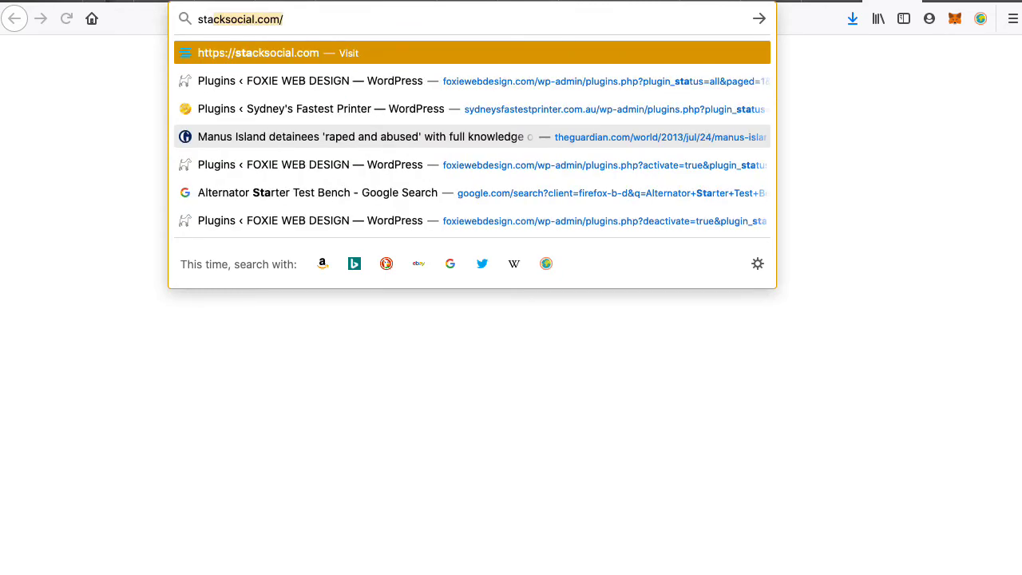
{"action": "key", "text": "Return"}
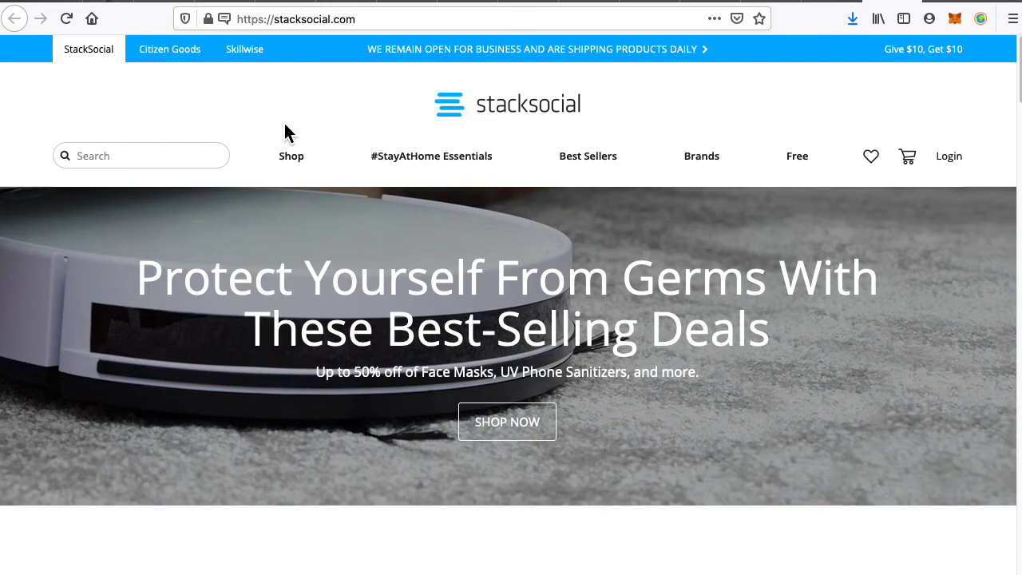
{"action": "mouse_move", "coordinate": [432, 155]}
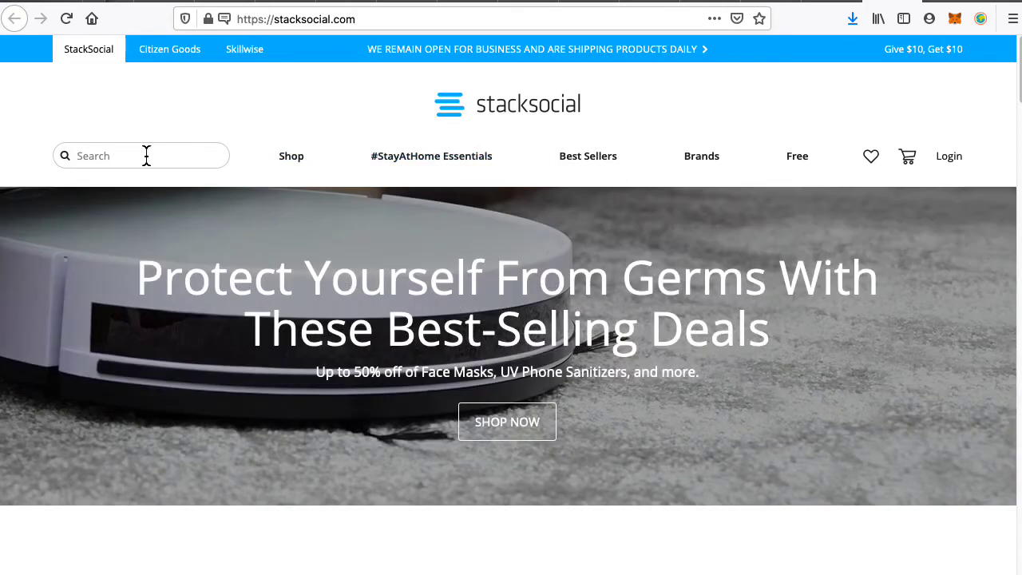
{"action": "left_click", "coordinate": [146, 155]}
Search StackSocial for 'password', scroll the deals to the PassCamp card, then return to Twitter.
{"action": "type", "text": "password"}
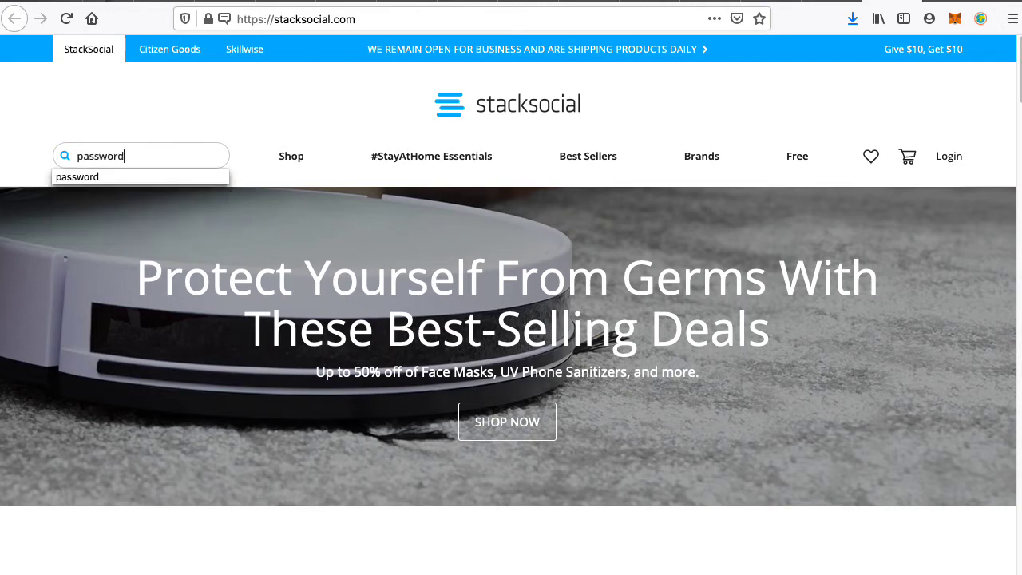
{"action": "key", "text": "Return"}
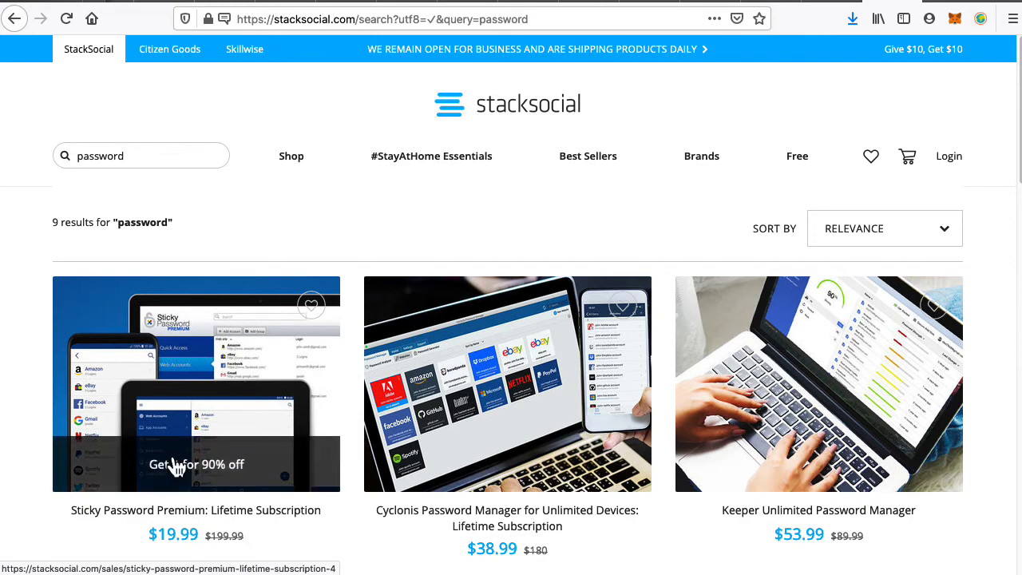
{"action": "scroll", "coordinate": [509, 404], "scroll_direction": "down", "scroll_amount": 4}
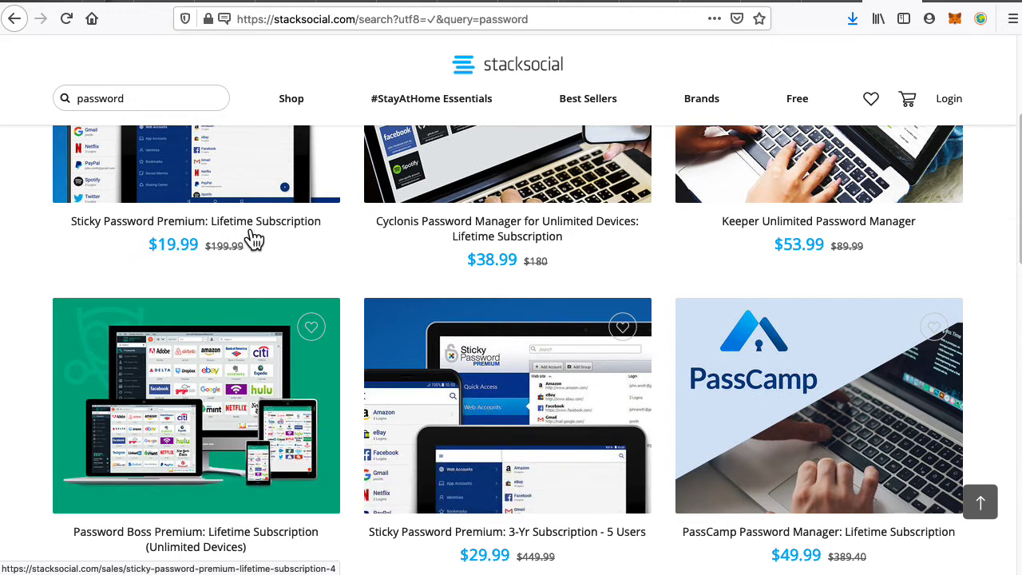
{"action": "scroll", "coordinate": [324, 292], "scroll_direction": "up", "scroll_amount": 3}
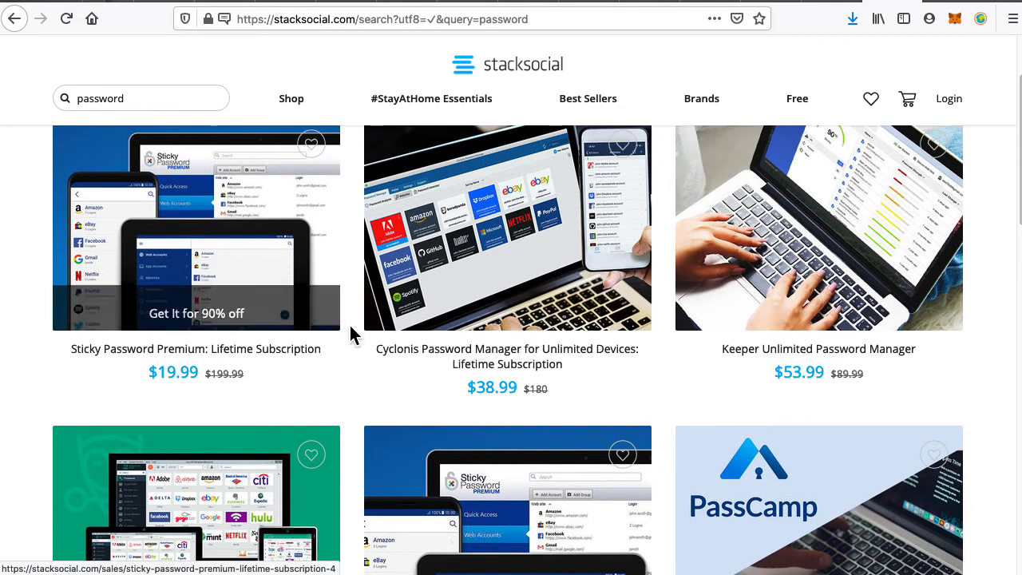
{"action": "scroll", "coordinate": [351, 334], "scroll_direction": "up", "scroll_amount": 4}
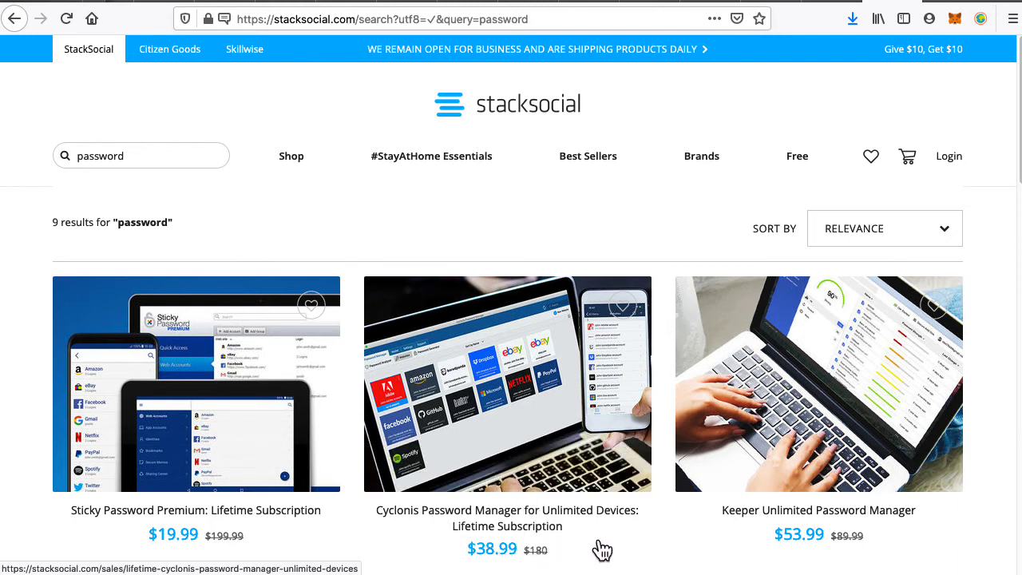
{"action": "scroll", "coordinate": [603, 550], "scroll_direction": "down", "scroll_amount": 3}
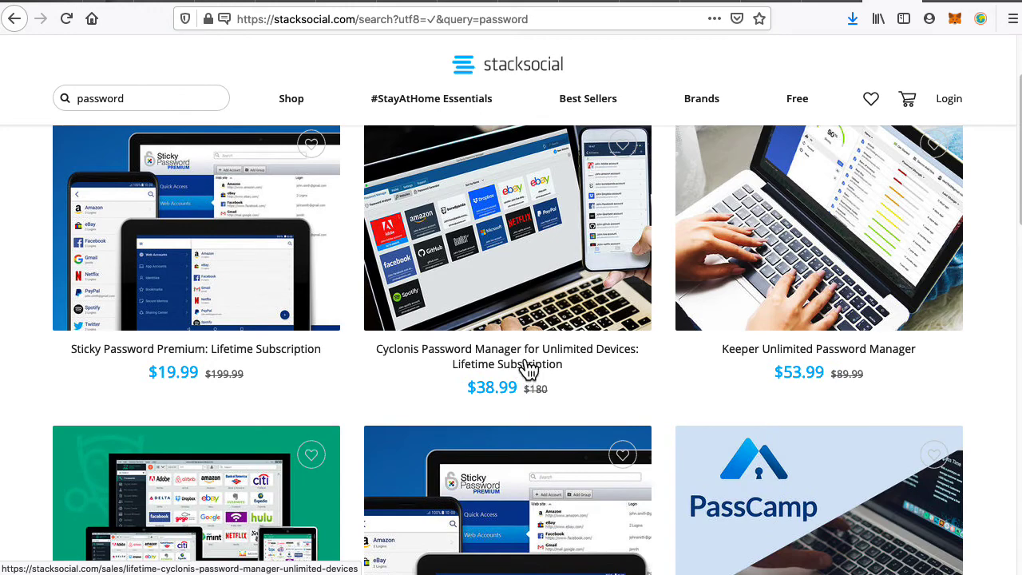
{"action": "scroll", "coordinate": [583, 287], "scroll_direction": "down", "scroll_amount": 5}
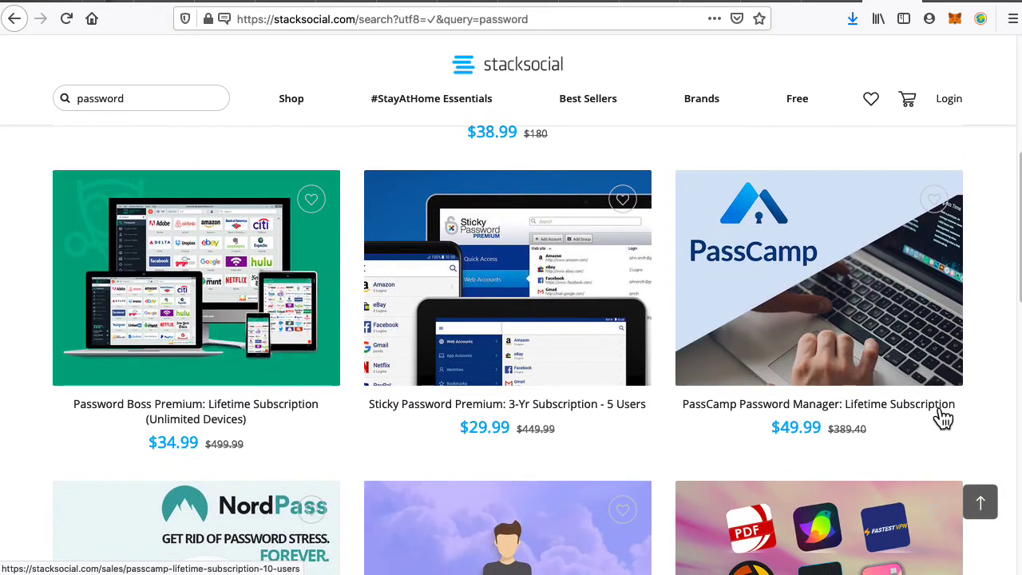
{"action": "left_click", "coordinate": [716, 4]}
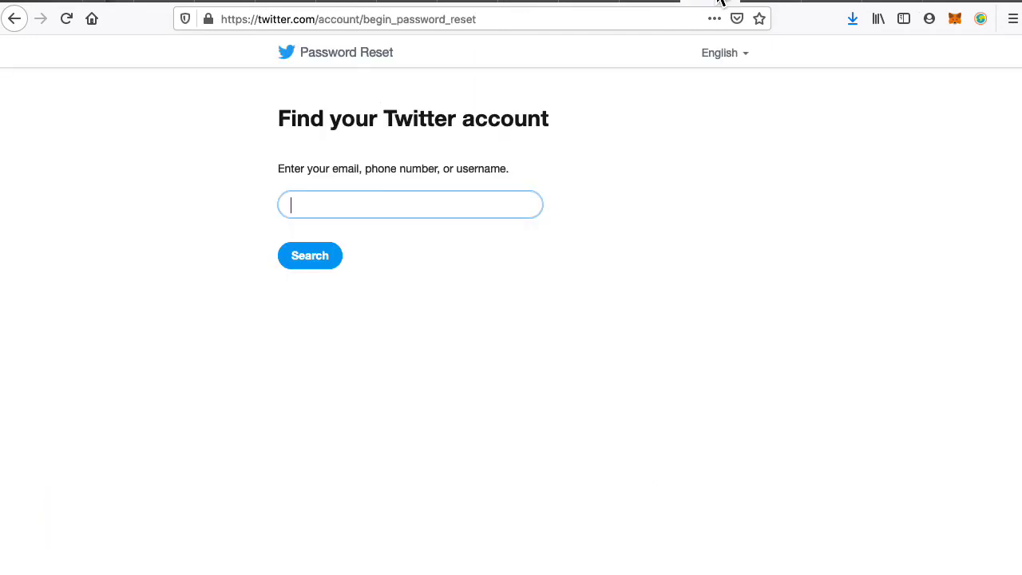
Move across the tabs past the Stan page to the PassCamp vault.
{"action": "left_click", "coordinate": [779, 4]}
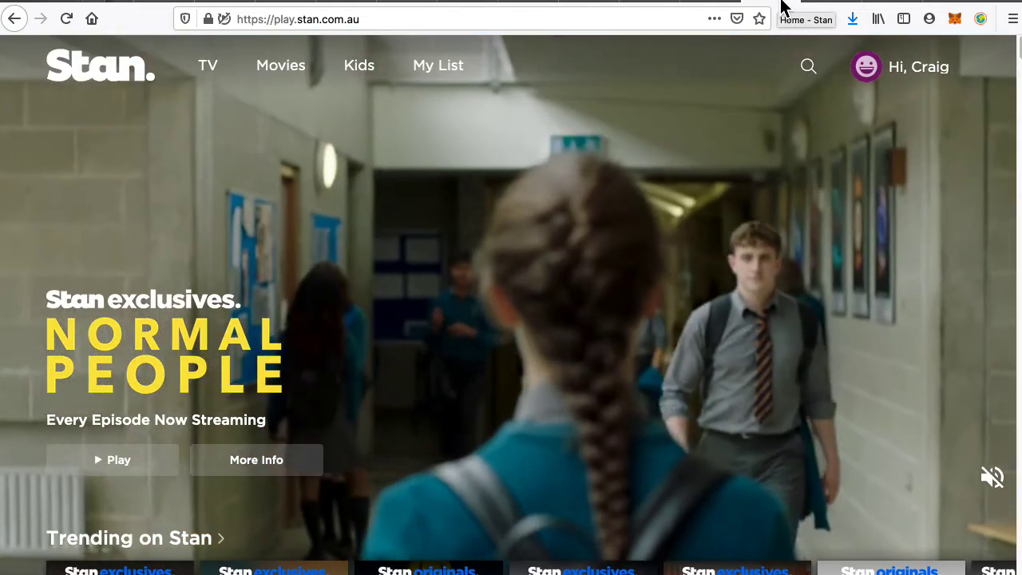
{"action": "left_click", "coordinate": [780, 3]}
{"action": "left_click", "coordinate": [709, 3]}
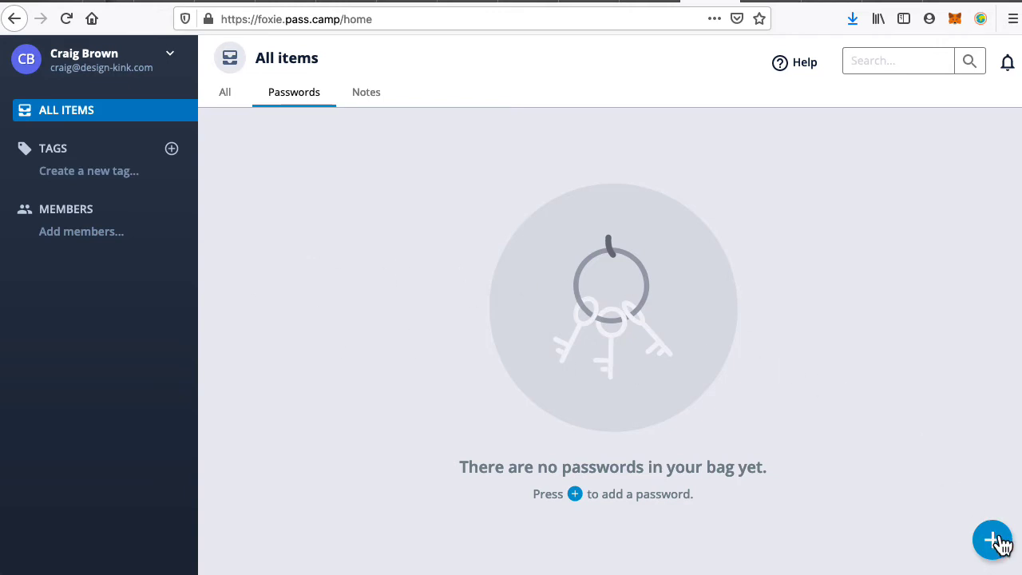
Select the PassCamp address, then dismiss its suggestions to return to the vault page.
{"action": "left_click", "coordinate": [297, 20]}
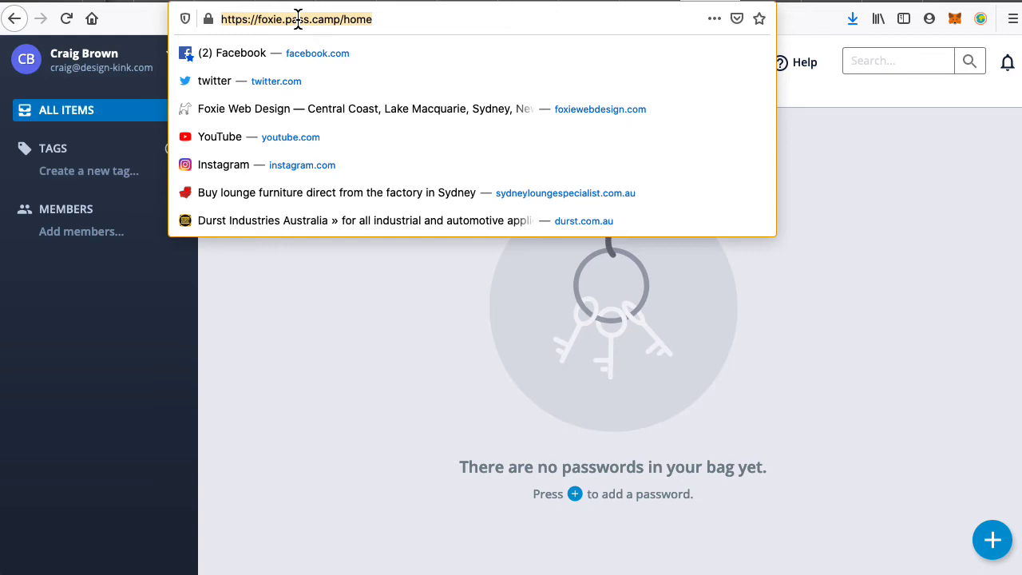
{"action": "left_click", "coordinate": [312, 332]}
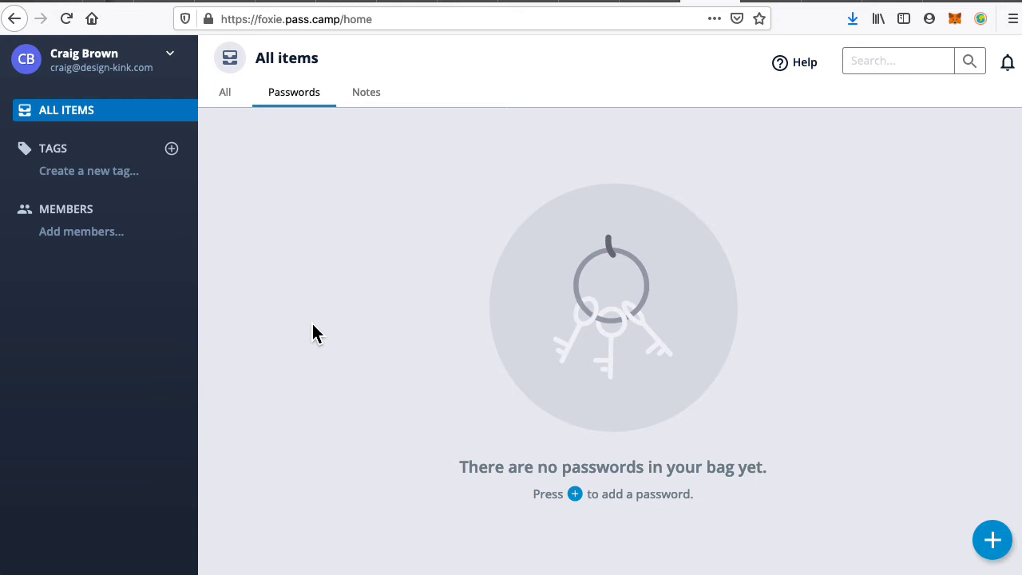
{"action": "left_click", "coordinate": [822, 149]}
Start a new Website-type password in PassCamp, then bring the PasswordWallet test wallet forward.
{"action": "left_click", "coordinate": [995, 541]}
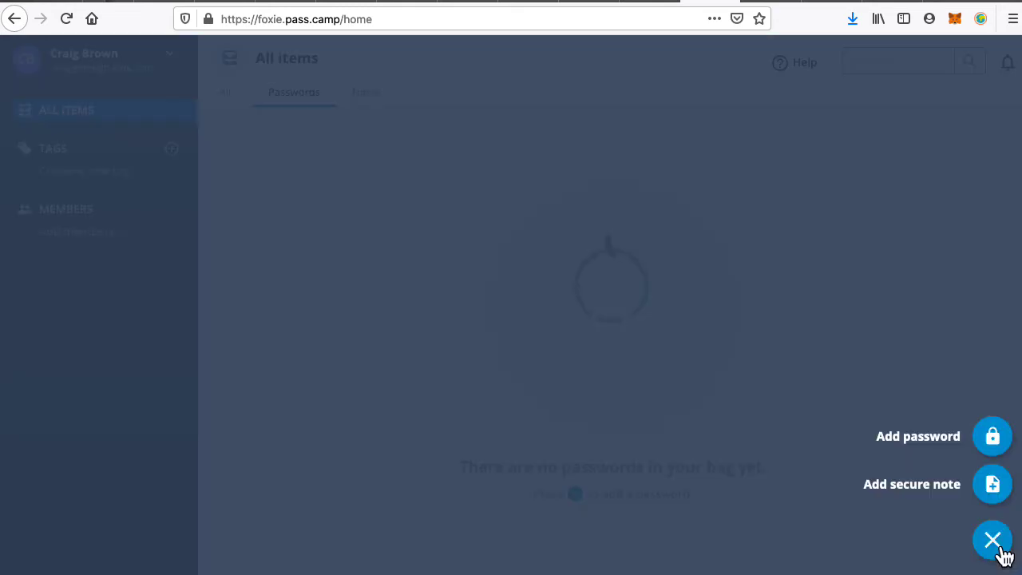
{"action": "left_click", "coordinate": [998, 443]}
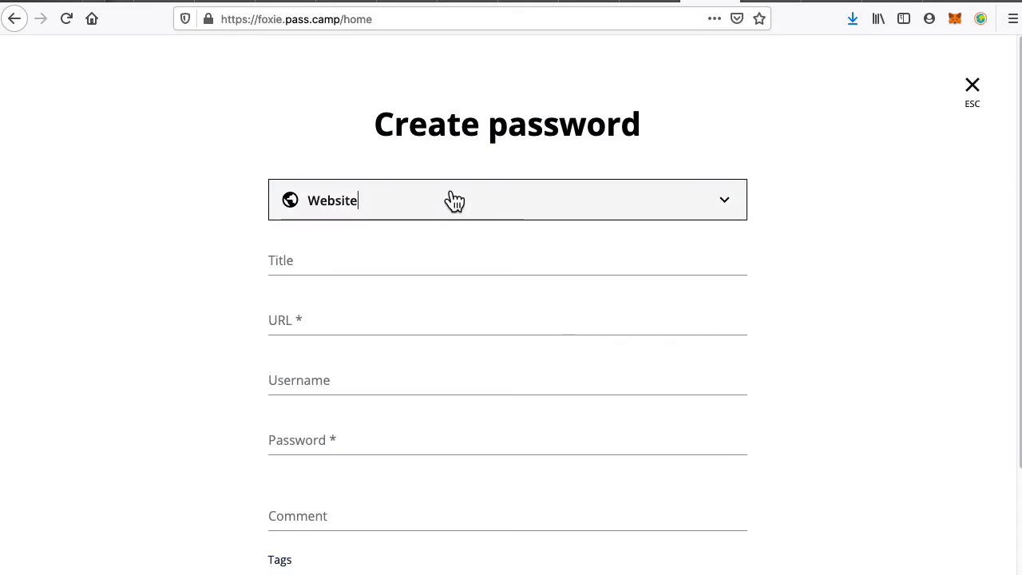
{"action": "left_click", "coordinate": [453, 204]}
{"action": "left_click", "coordinate": [463, 214]}
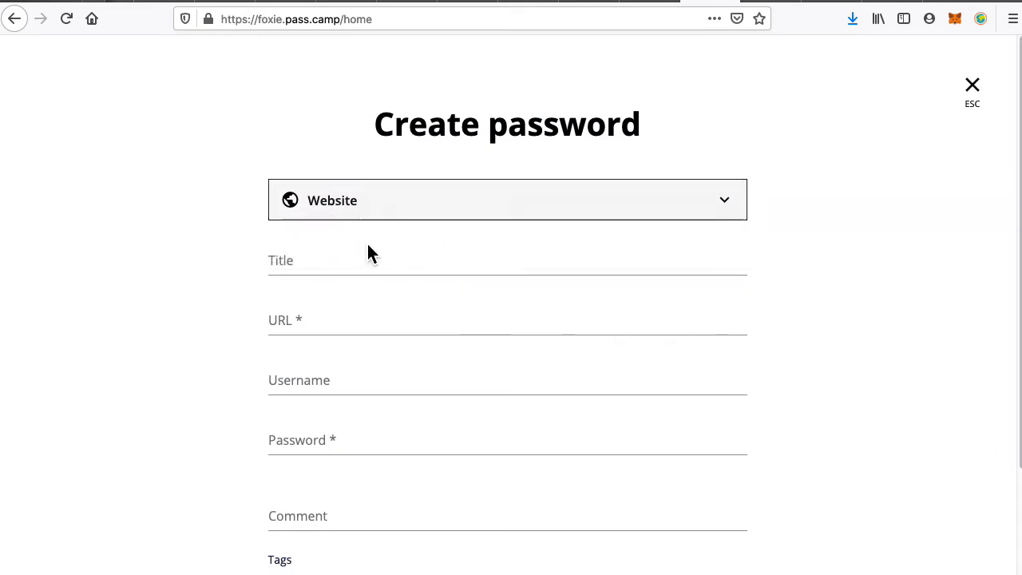
{"action": "left_click", "coordinate": [836, 254]}
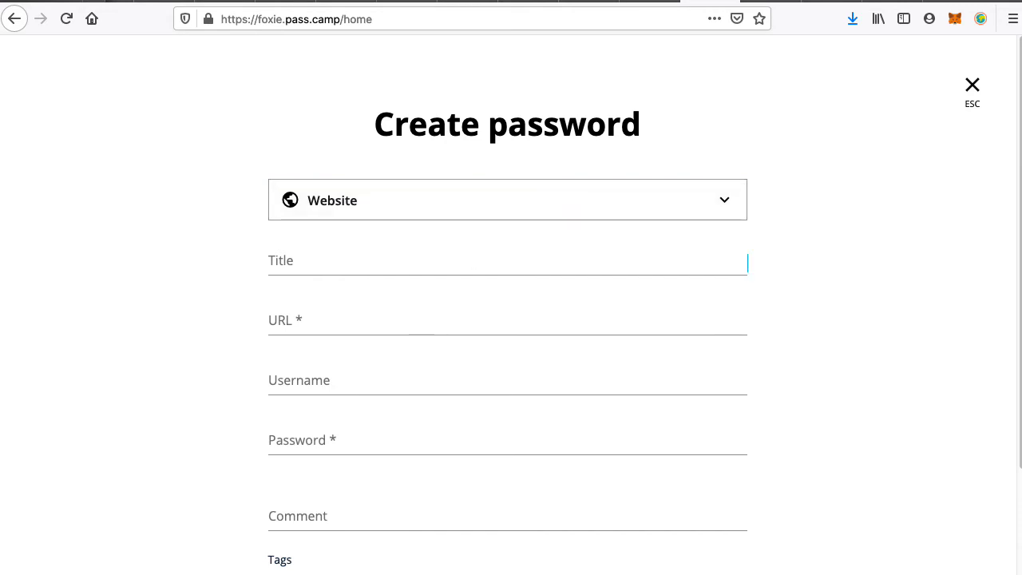
{"action": "left_click", "coordinate": [12, 478]}
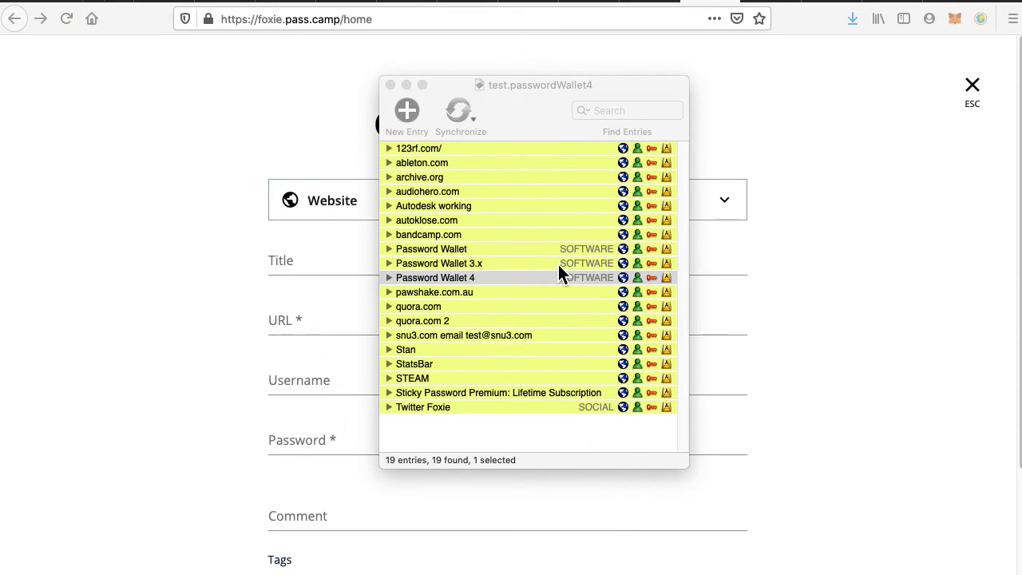
Start a new wallet entry, check its Category (None) and Browser (Default Browser) lists, then cancel it.
{"action": "left_click", "coordinate": [436, 249]}
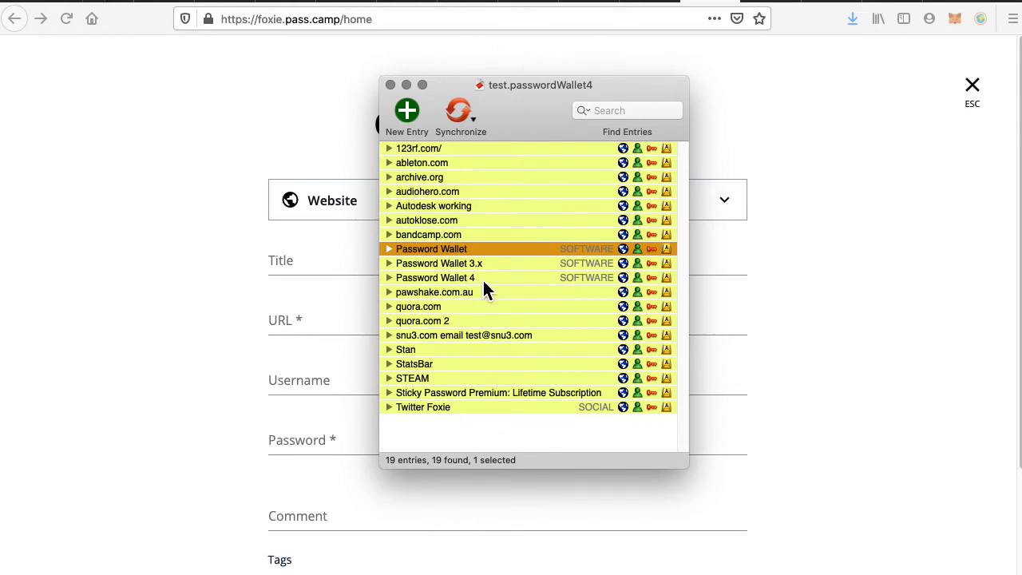
{"action": "left_click", "coordinate": [406, 110]}
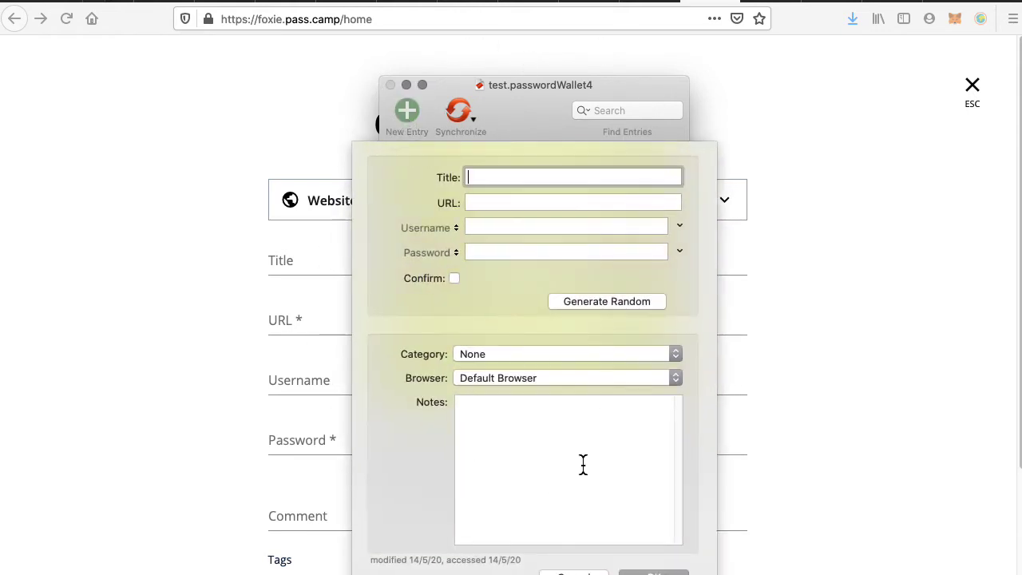
{"action": "left_click", "coordinate": [525, 439]}
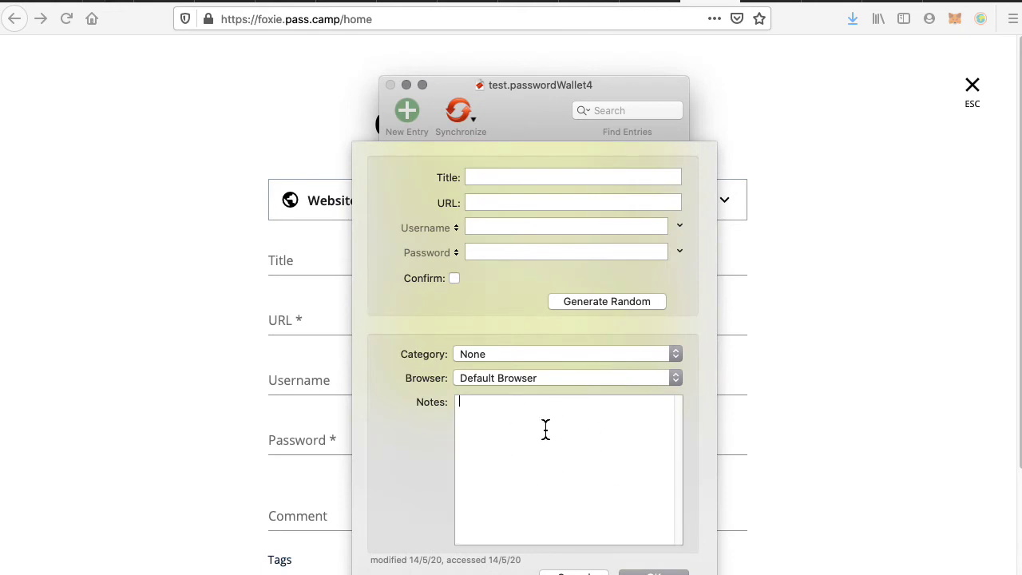
{"action": "left_click", "coordinate": [502, 359]}
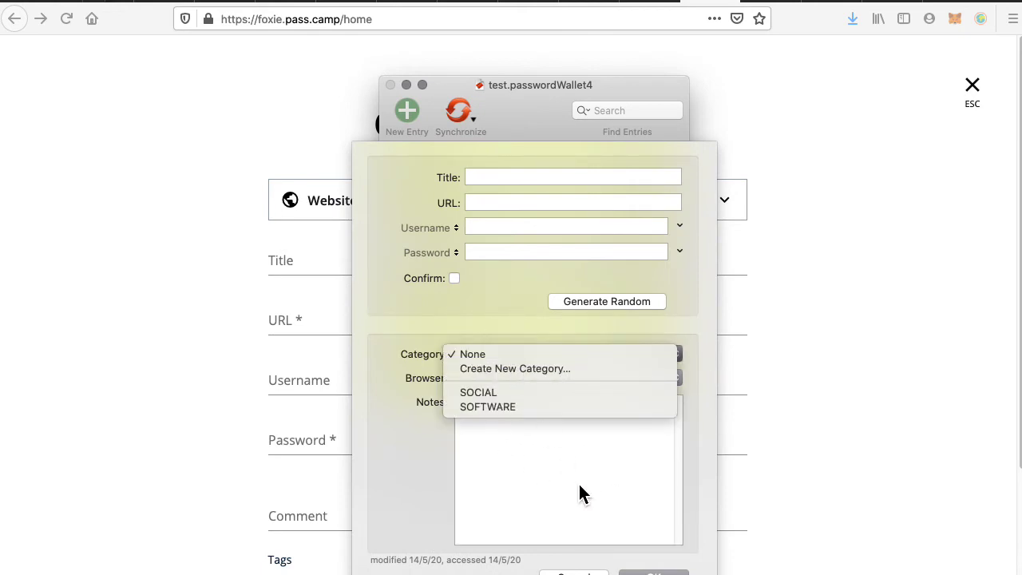
{"action": "left_click", "coordinate": [555, 483]}
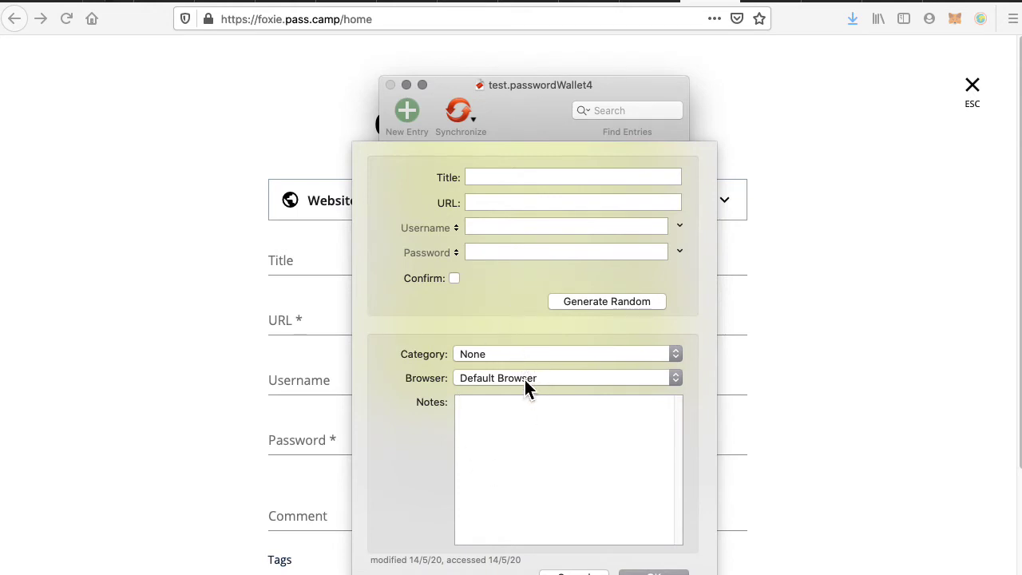
{"action": "left_click", "coordinate": [523, 379]}
{"action": "left_click", "coordinate": [547, 512]}
{"action": "left_click", "coordinate": [574, 573]}
{"action": "left_click", "coordinate": [122, 380]}
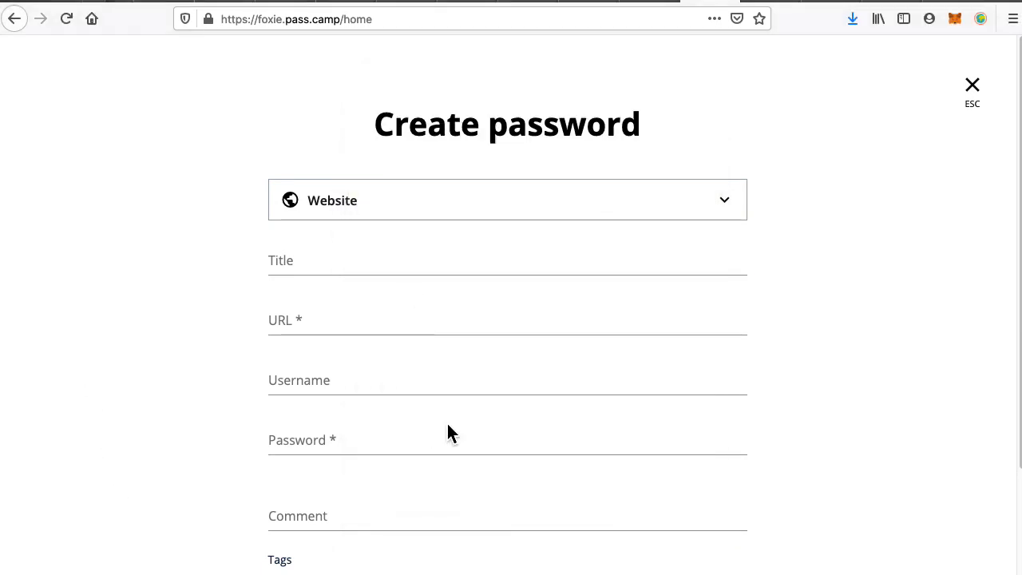
Enter title 'snu email' and an 'Email' tag, then close the form without saving.
{"action": "left_click", "coordinate": [381, 255]}
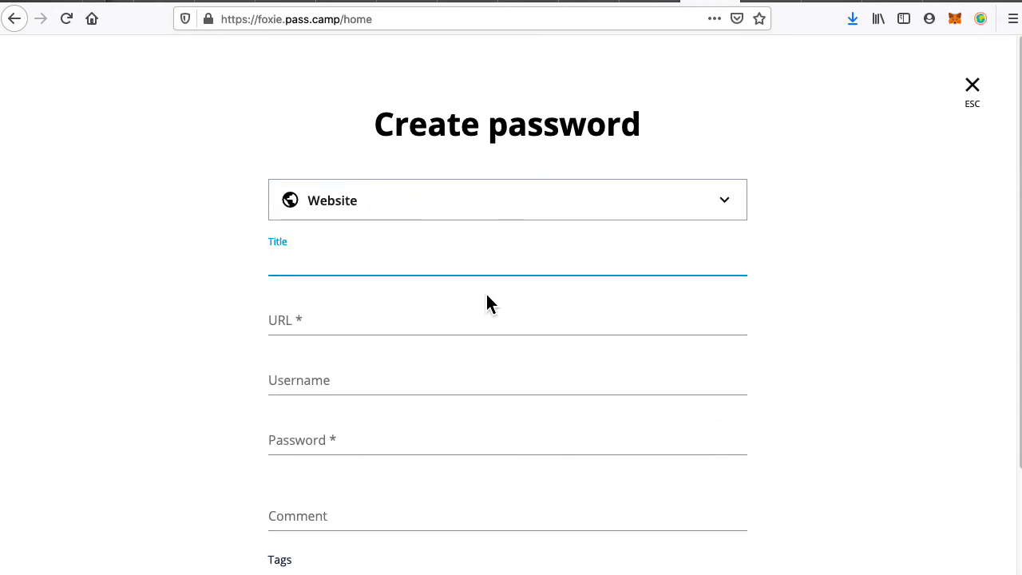
{"action": "type", "text": "snu email"}
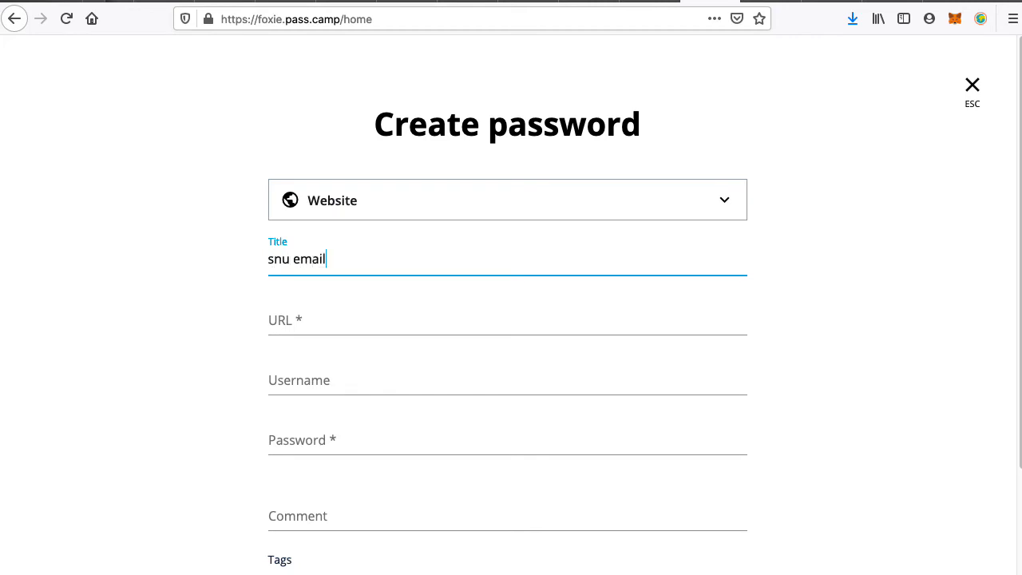
{"action": "key", "text": "Tab"}
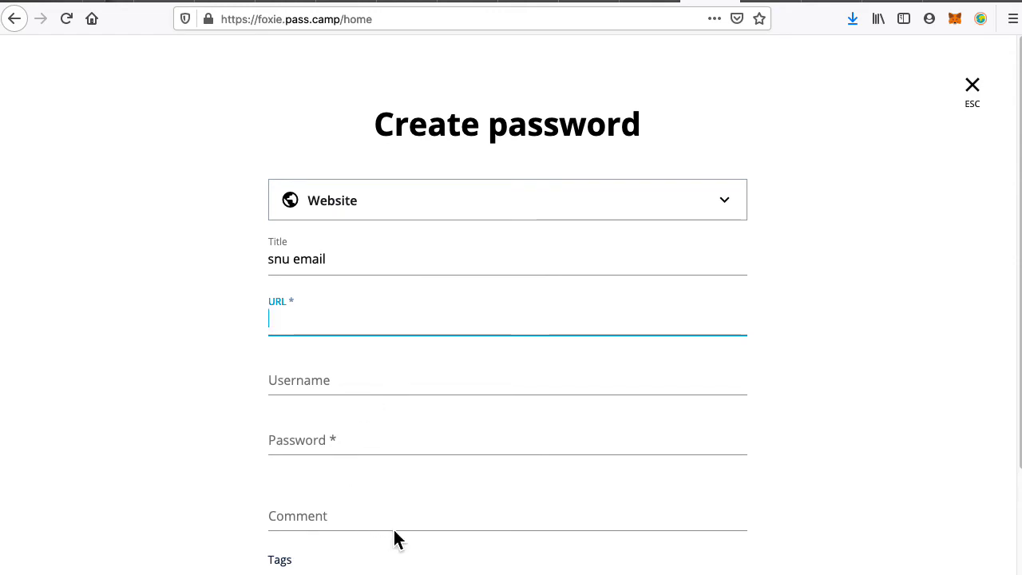
{"action": "scroll", "coordinate": [394, 532], "scroll_direction": "down", "scroll_amount": 3}
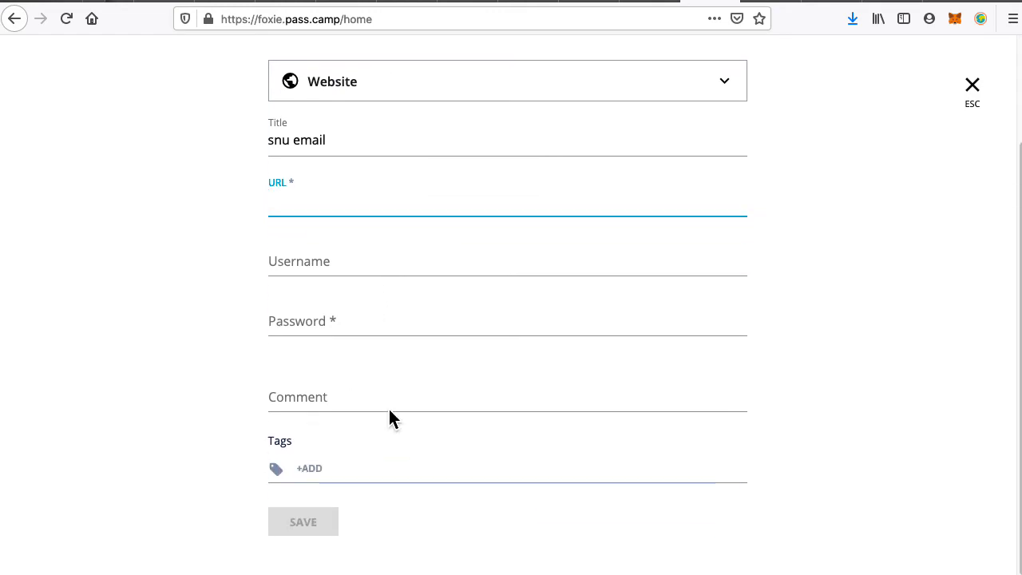
{"action": "left_click", "coordinate": [326, 475]}
{"action": "type", "text": "Email"}
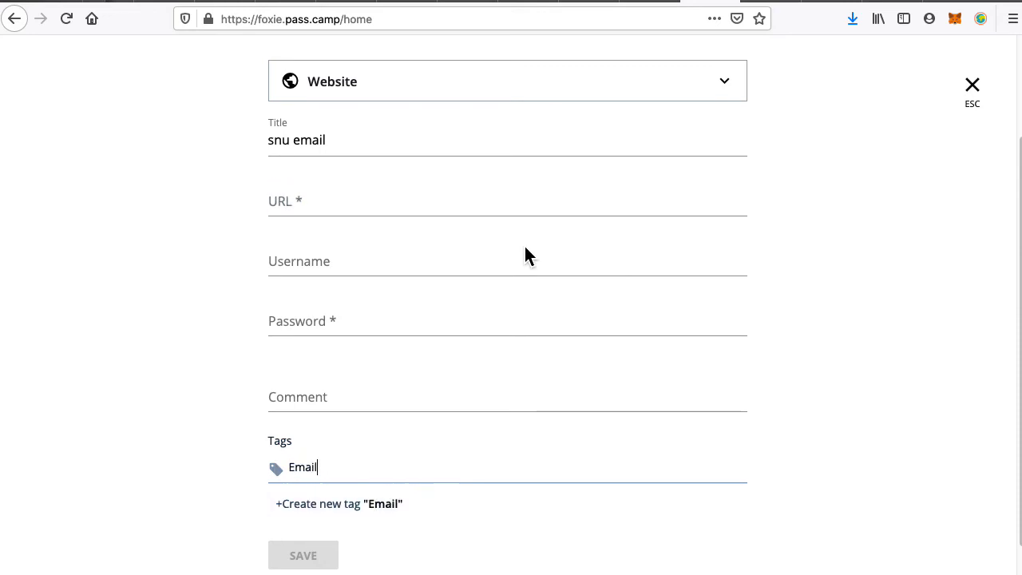
{"action": "left_click", "coordinate": [975, 98]}
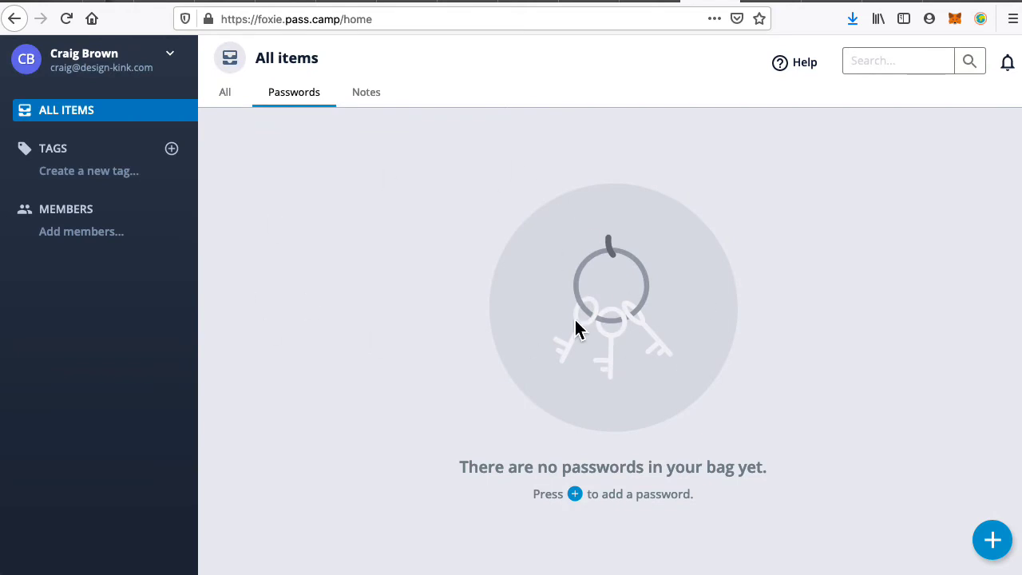
Open a new tab and run a Google search for 'trezor'.
{"action": "key", "text": "super+t"}
{"action": "type", "text": "t"}
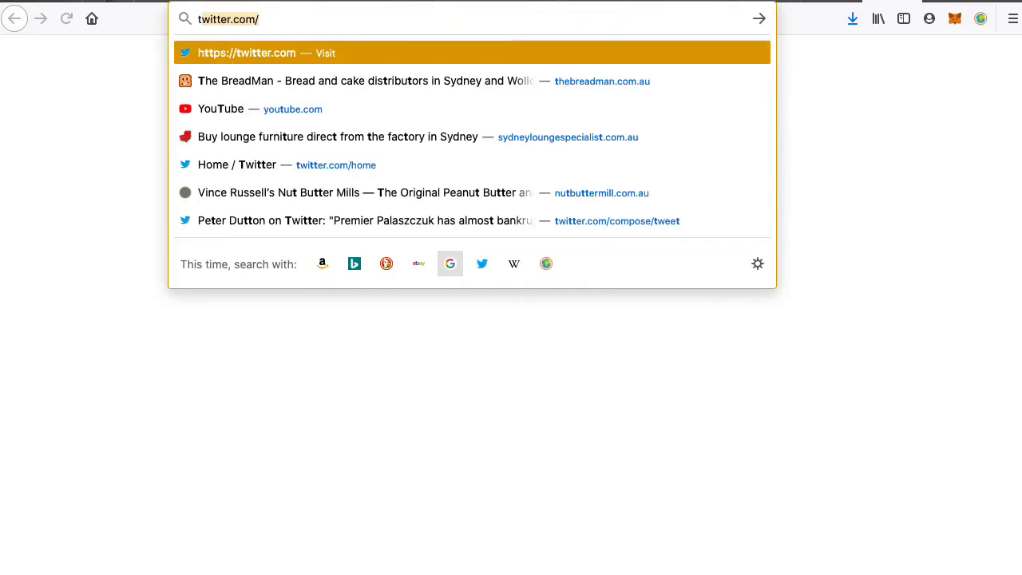
{"action": "type", "text": "re"}
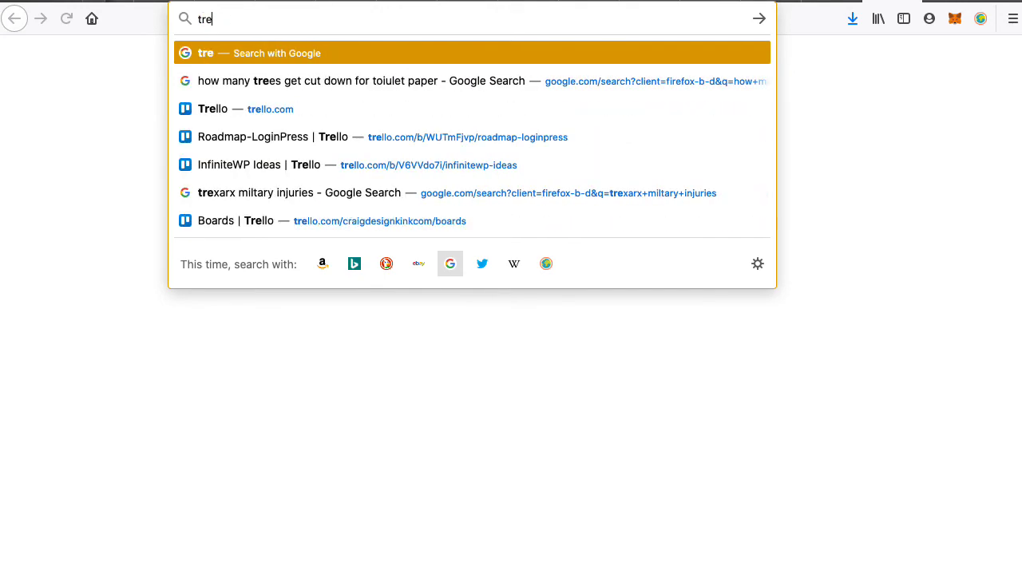
{"action": "type", "text": "zor"}
{"action": "key", "text": "Return"}
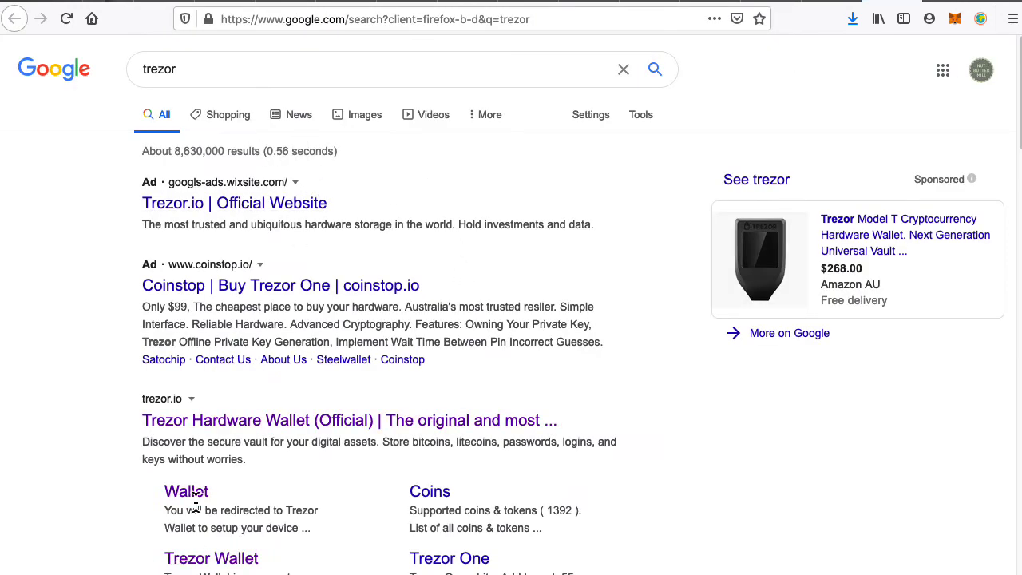
{"action": "left_click", "coordinate": [383, 435]}
{"action": "left_click_drag", "start_coordinate": [0, 88], "coordinate": [0, 80]}
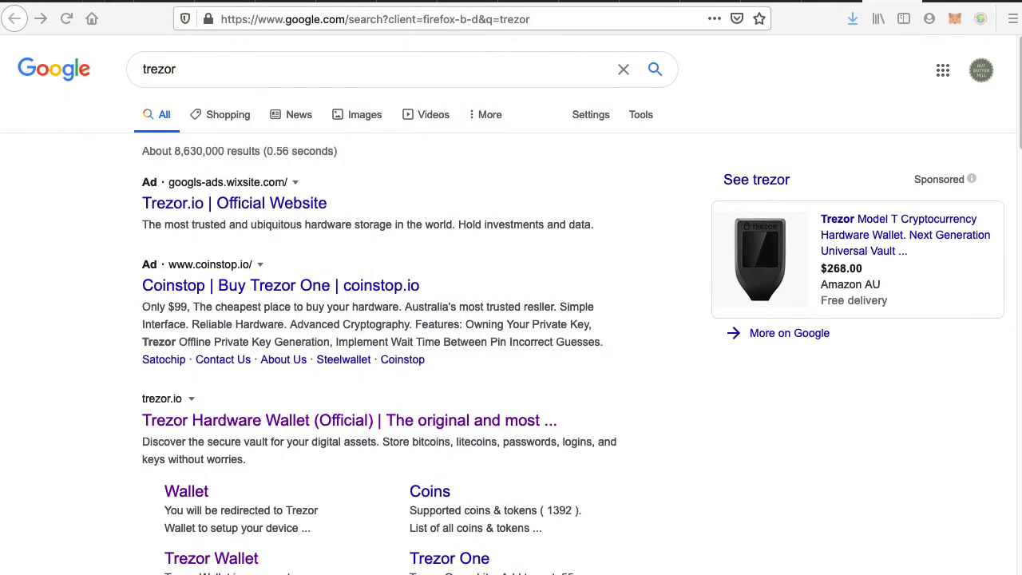
Refine the search to 'trezor wallet password', view the Trezor Password Manager page, then close it.
{"action": "left_click", "coordinate": [301, 56]}
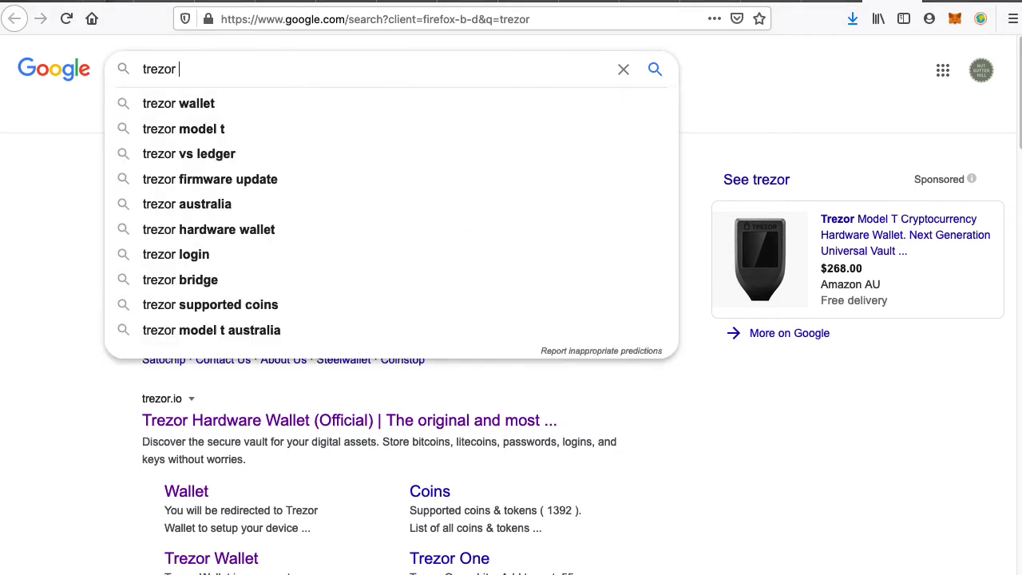
{"action": "key", "text": "Down"}
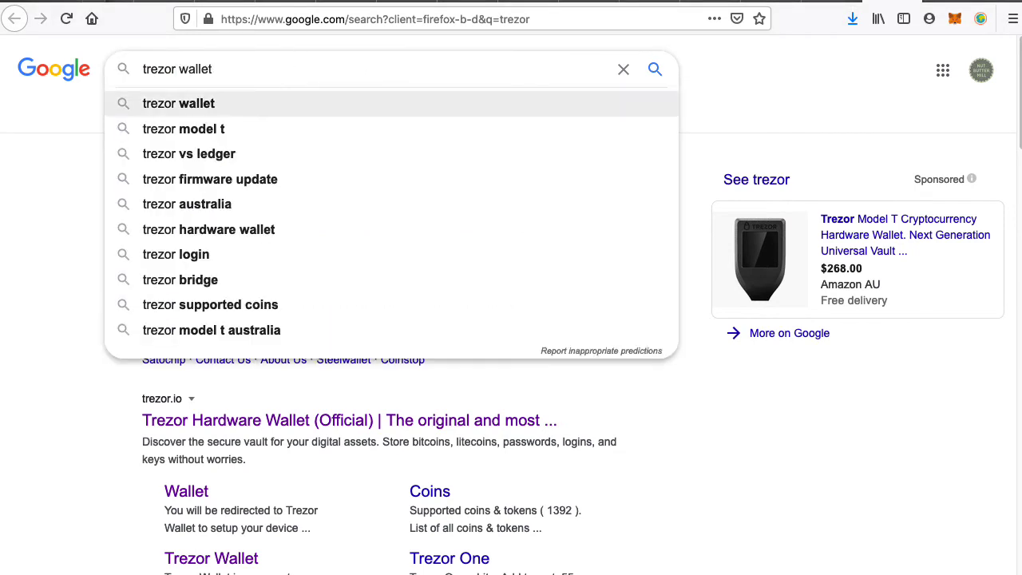
{"action": "key", "text": "Left"}
{"action": "key", "text": "Left"}
{"action": "type", "text": "password"}
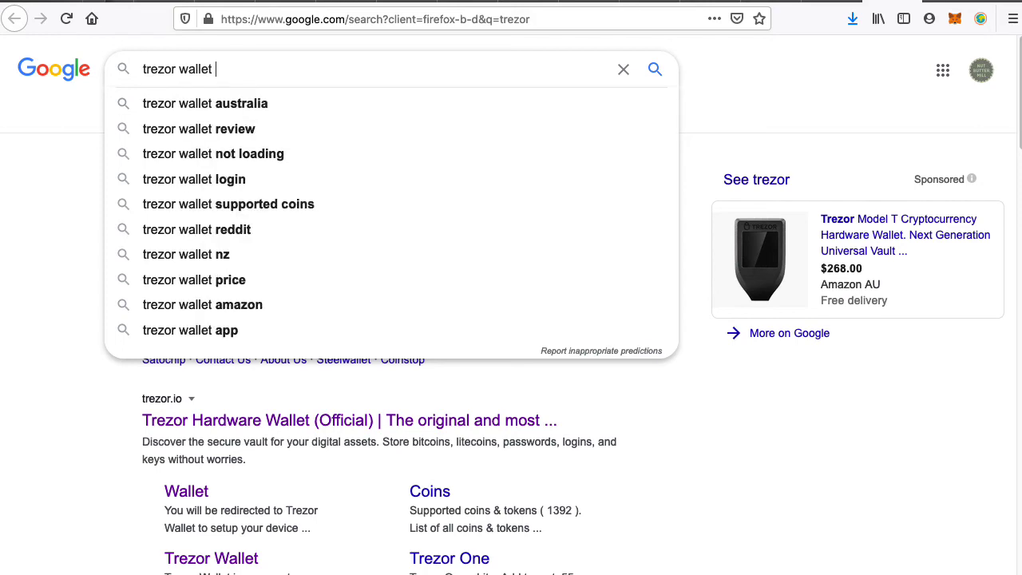
{"action": "key", "text": "Return"}
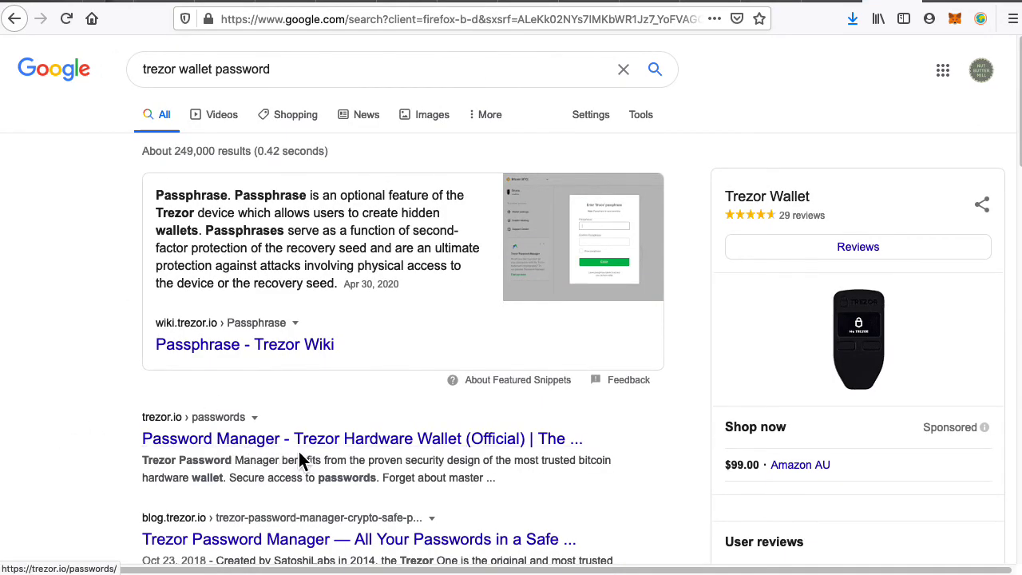
{"action": "left_click", "coordinate": [376, 446]}
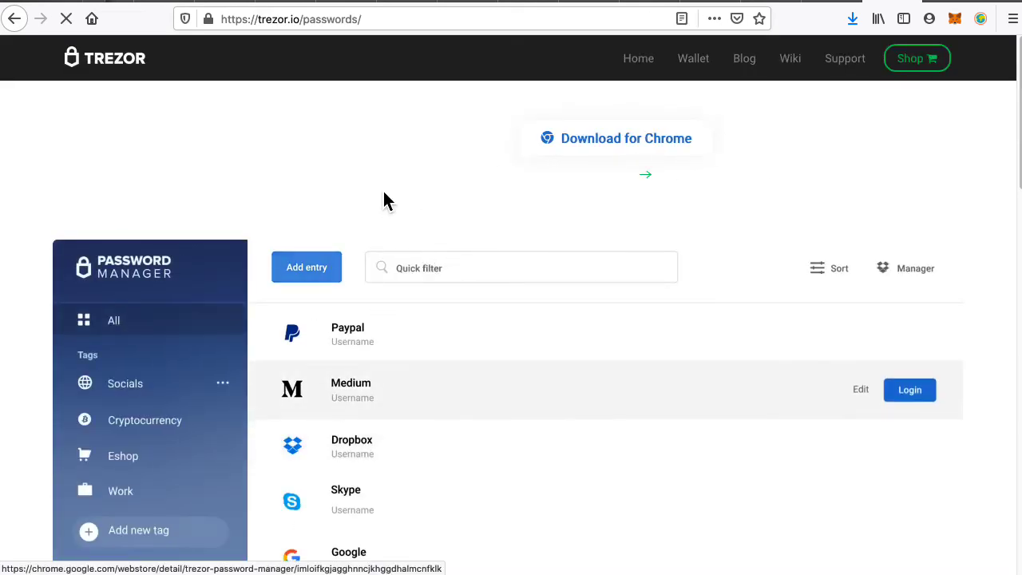
{"action": "key", "text": "super+w"}
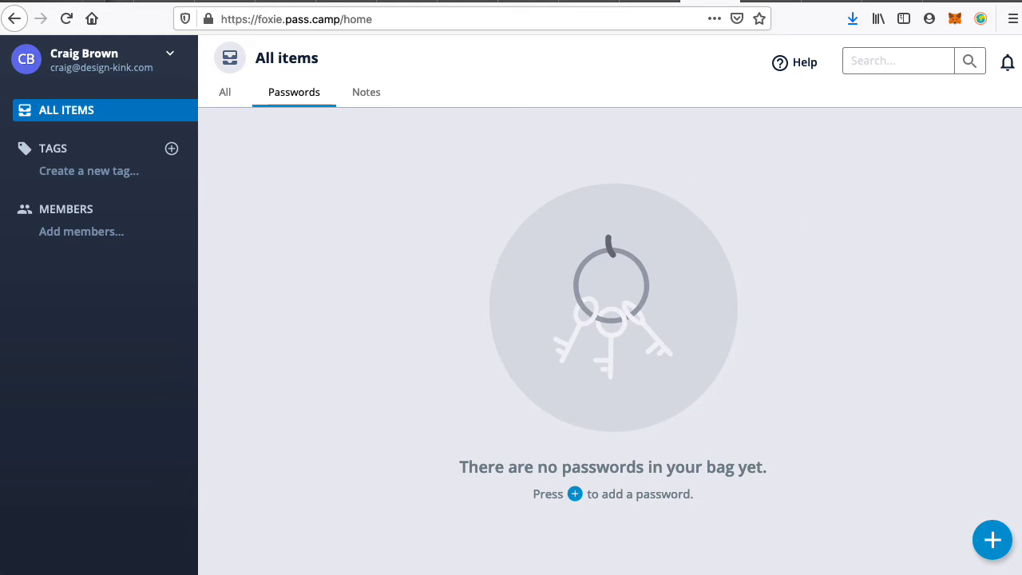
Bring the 19-entry test wallet forward and drag it into position over the PassCamp page.
{"action": "key", "text": "super+Tab"}
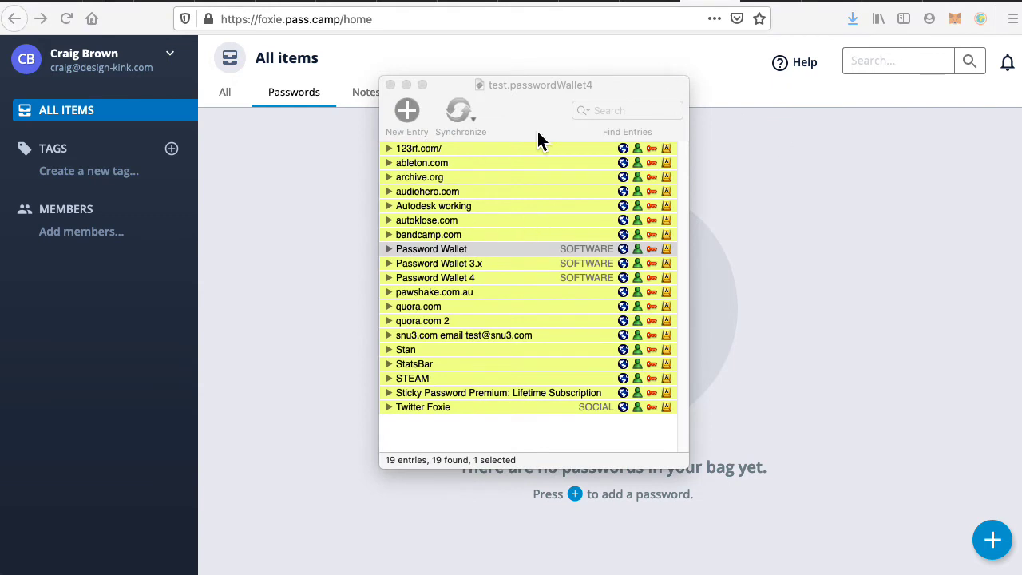
{"action": "left_click_drag", "start_coordinate": [532, 127], "coordinate": [484, 162]}
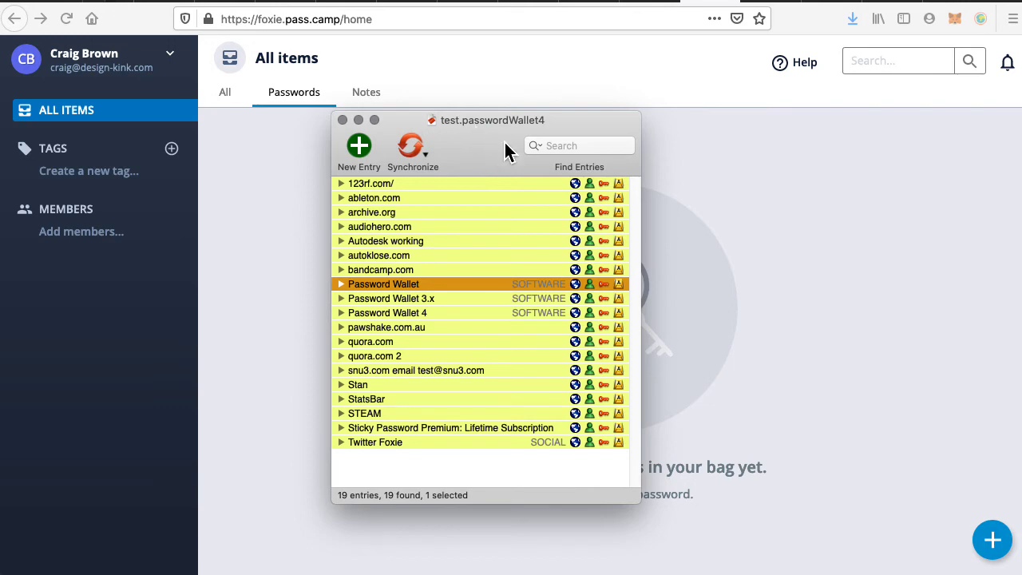
{"action": "left_click_drag", "start_coordinate": [481, 162], "coordinate": [471, 176]}
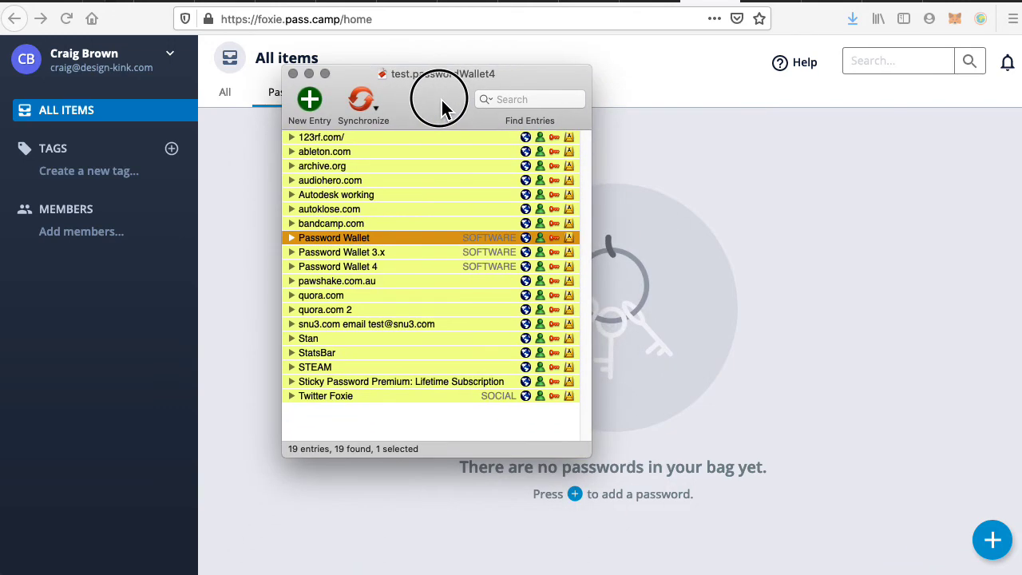
{"action": "left_click_drag", "start_coordinate": [441, 108], "coordinate": [482, 138]}
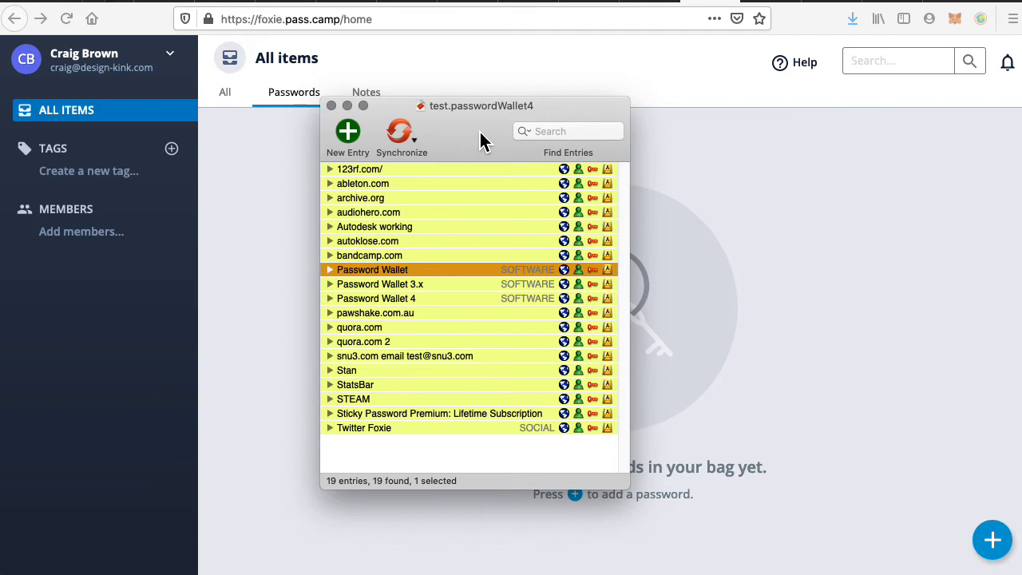
Preview the test.passwordWallet4 file in Finder, then return to the PassCamp vault page.
{"action": "left_click", "coordinate": [117, 573]}
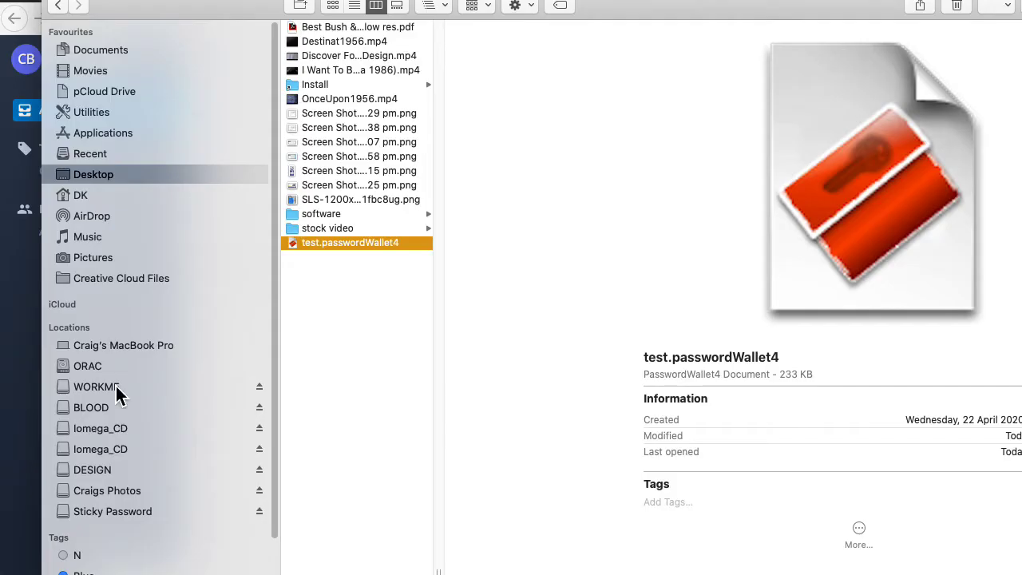
{"action": "left_click", "coordinate": [377, 266]}
{"action": "left_click", "coordinate": [364, 246]}
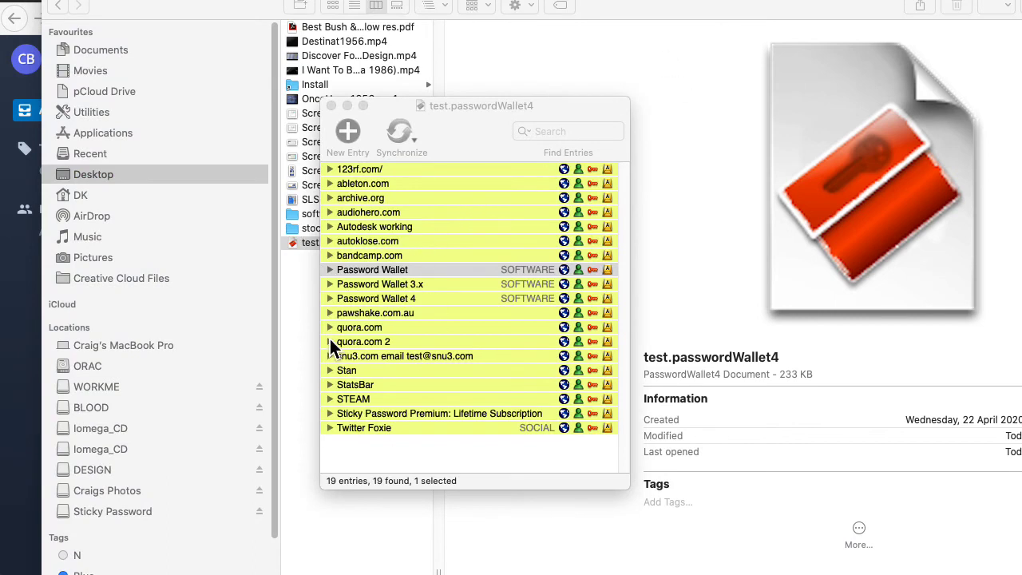
{"action": "left_click", "coordinate": [300, 257]}
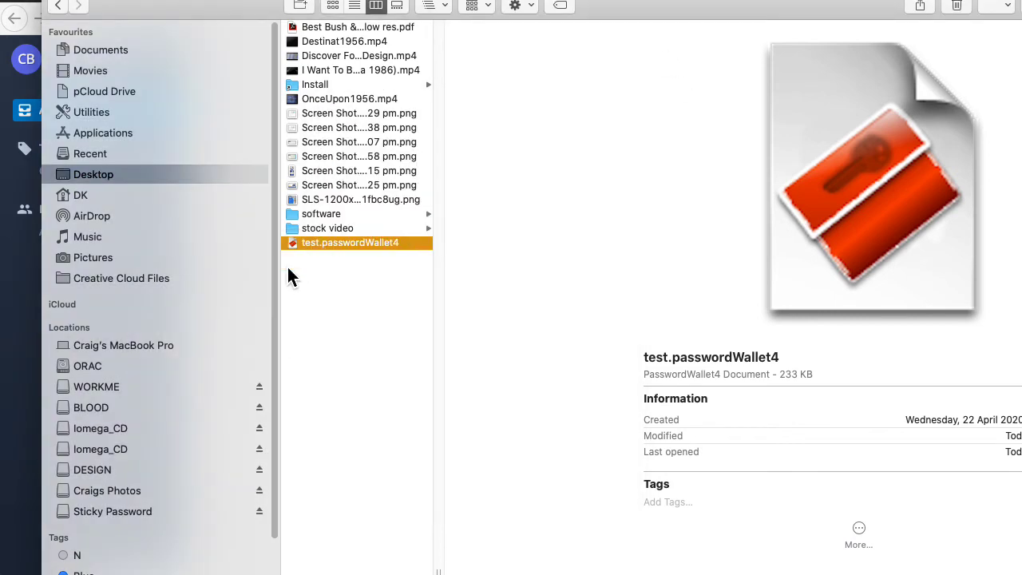
{"action": "left_click", "coordinate": [27, 370]}
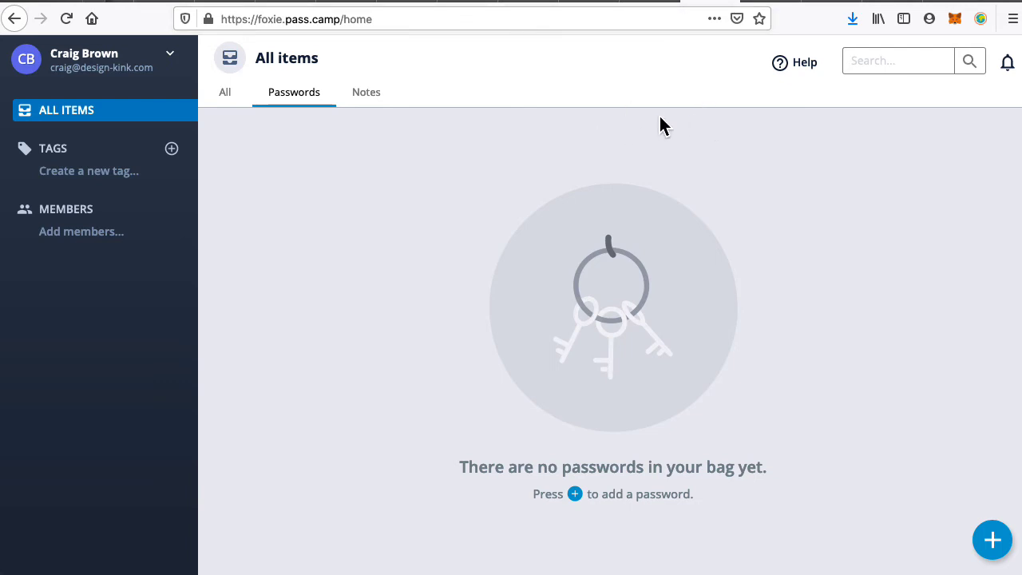
{"action": "left_click_drag", "start_coordinate": [1, 32], "coordinate": [516, 22]}
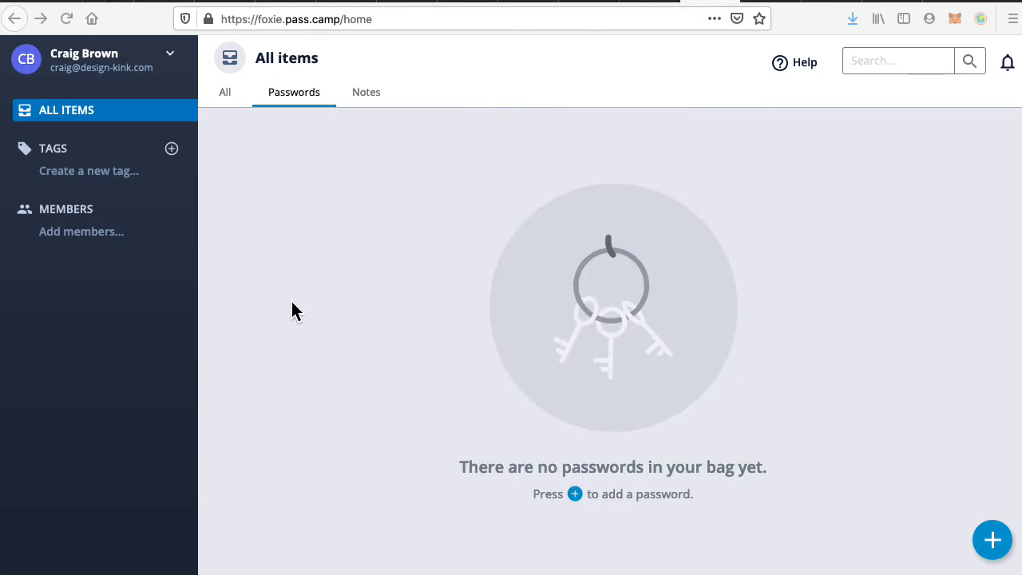
Search Google for 'password manager' in a new tab.
{"action": "key", "text": "super+t"}
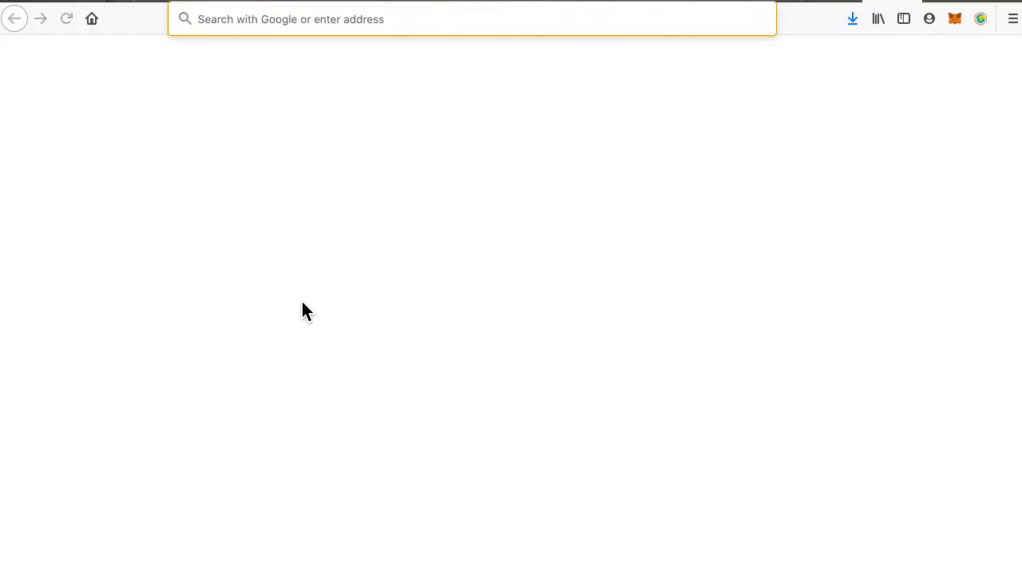
{"action": "type", "text": "password"}
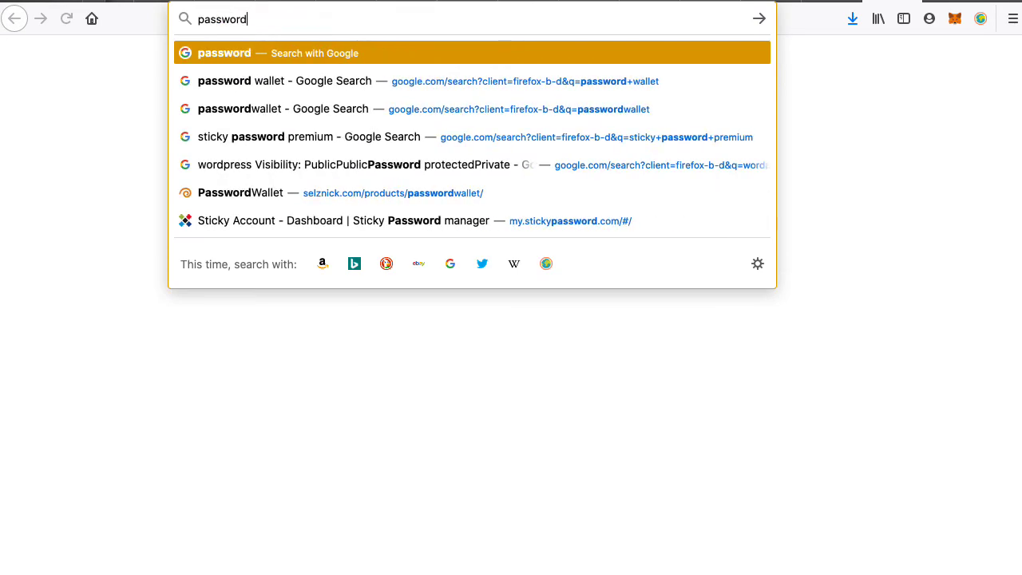
{"action": "type", "text": " managee"}
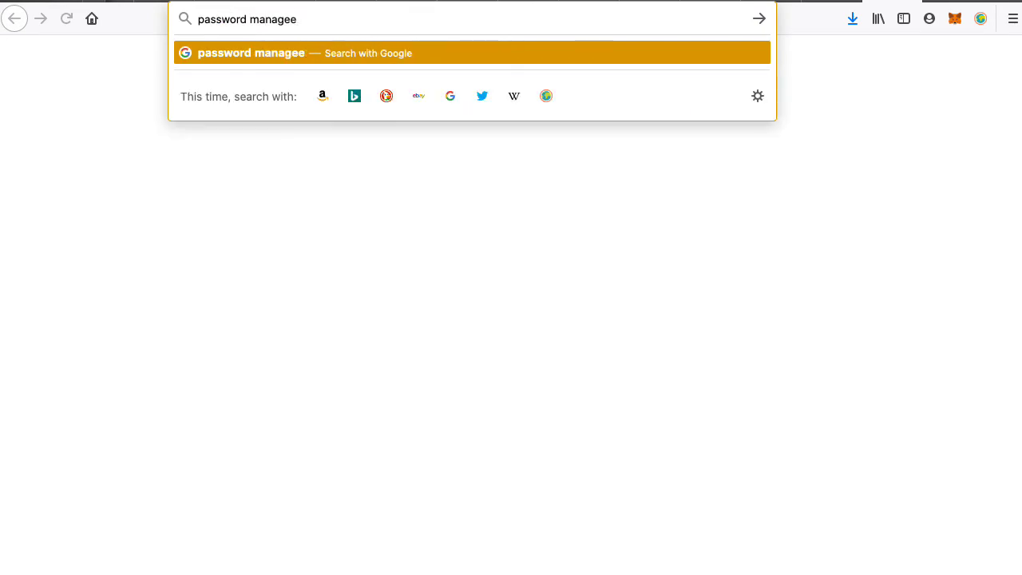
{"action": "key", "text": "BackSpace"}
{"action": "type", "text": "r"}
{"action": "key", "text": "Return"}
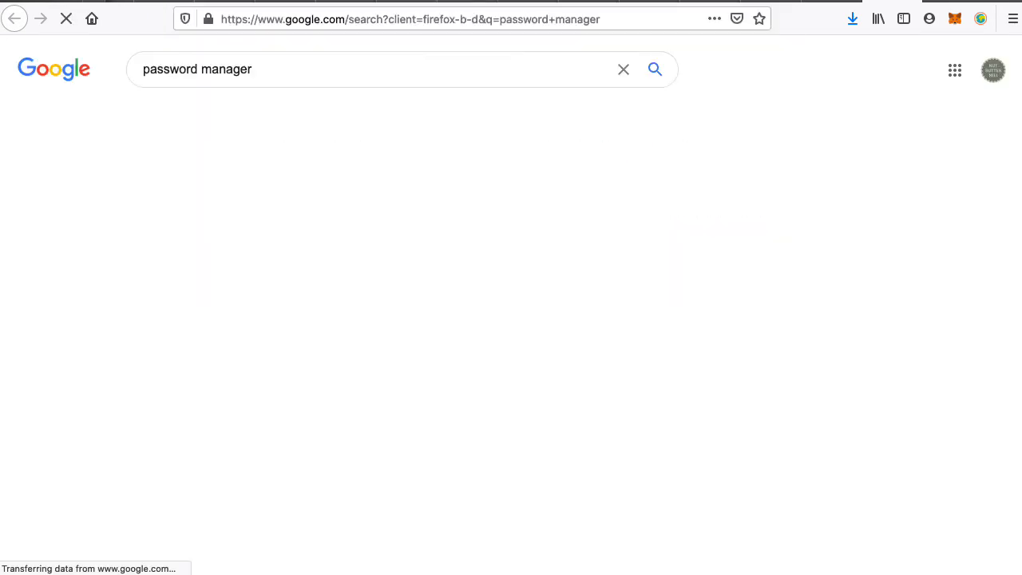
{"action": "scroll", "coordinate": [240, 367], "scroll_direction": "down", "scroll_amount": 2}
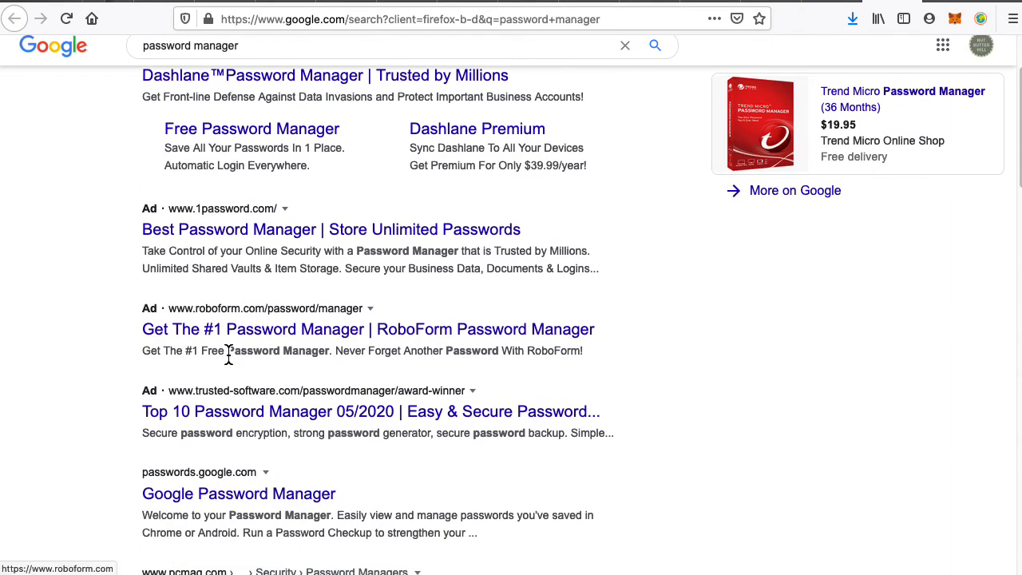
{"action": "scroll", "coordinate": [309, 210], "scroll_direction": "up", "scroll_amount": 2}
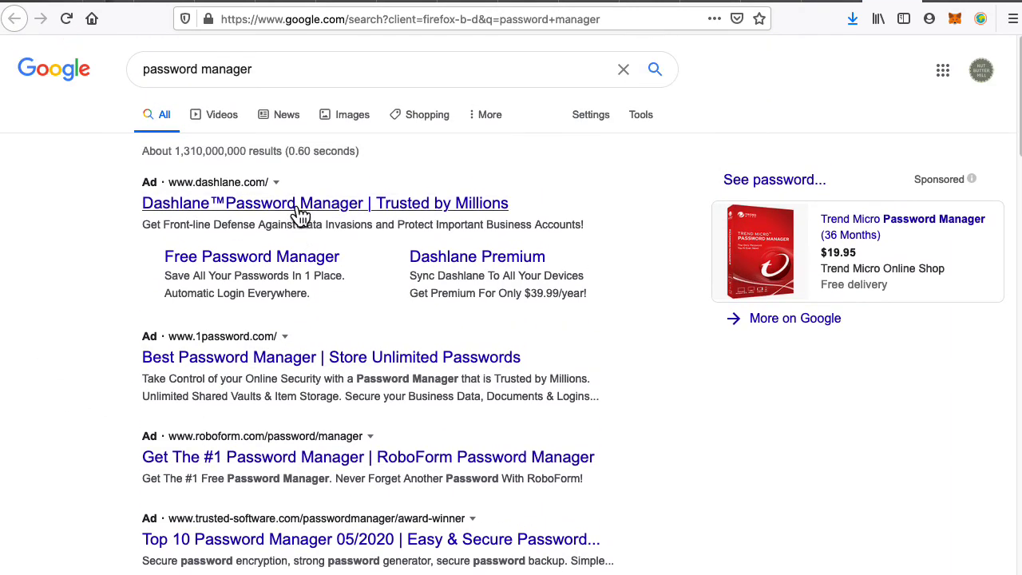
Open the Dashlane ad result, then the PCMag best password managers result.
{"action": "left_click", "coordinate": [302, 210]}
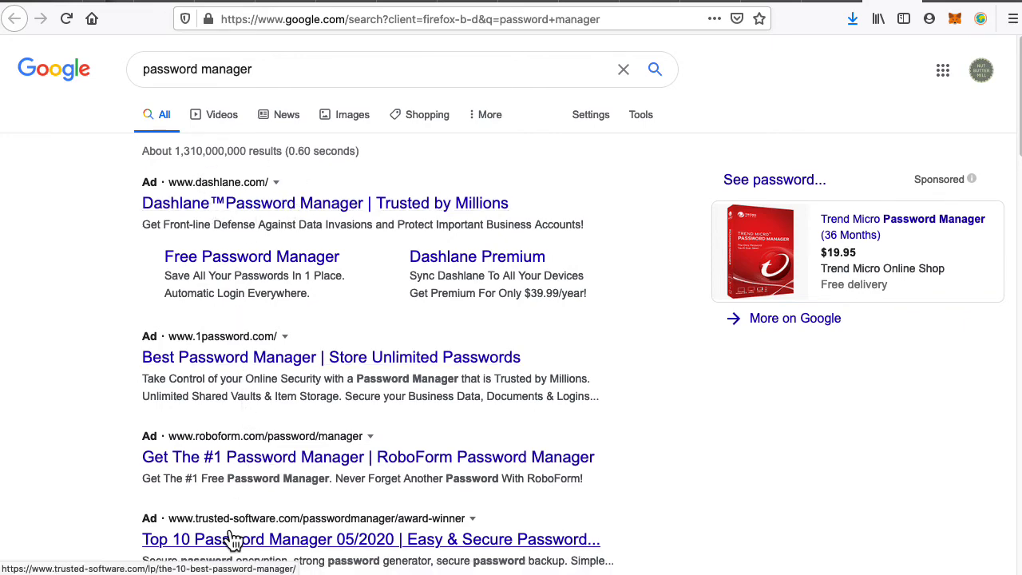
{"action": "scroll", "coordinate": [461, 400], "scroll_direction": "down", "scroll_amount": 5}
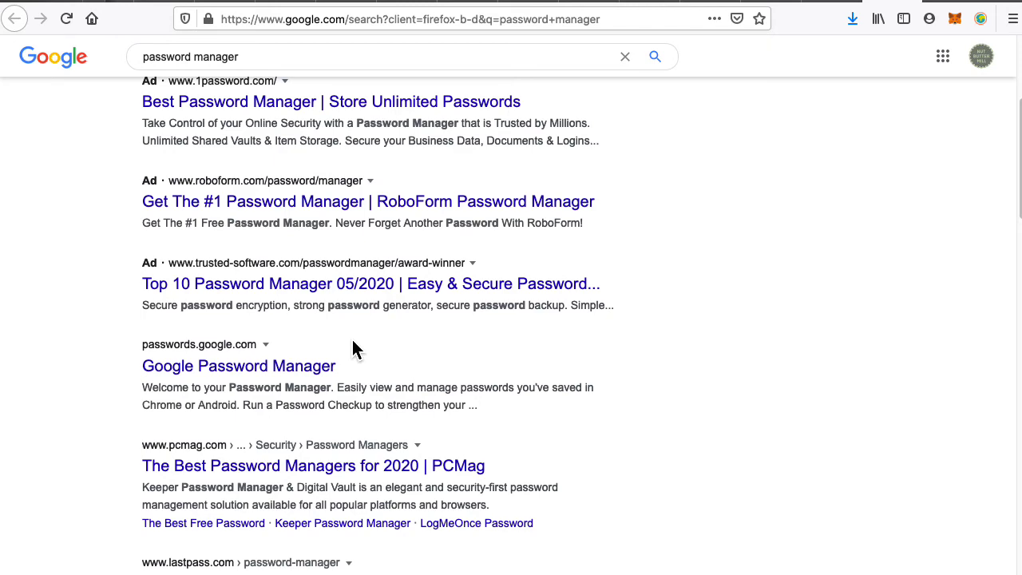
{"action": "scroll", "coordinate": [354, 349], "scroll_direction": "down", "scroll_amount": 3}
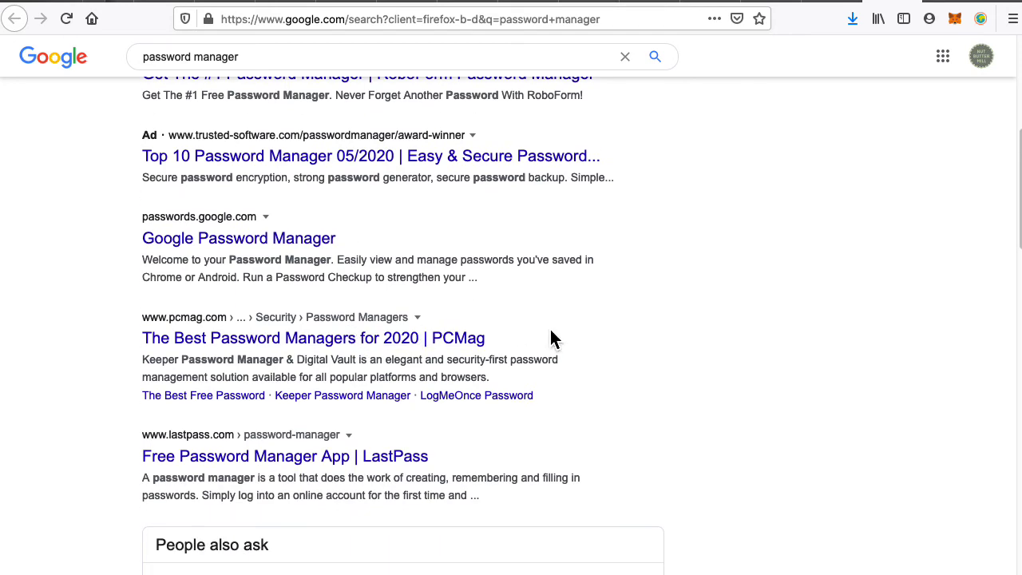
{"action": "left_click", "coordinate": [326, 340]}
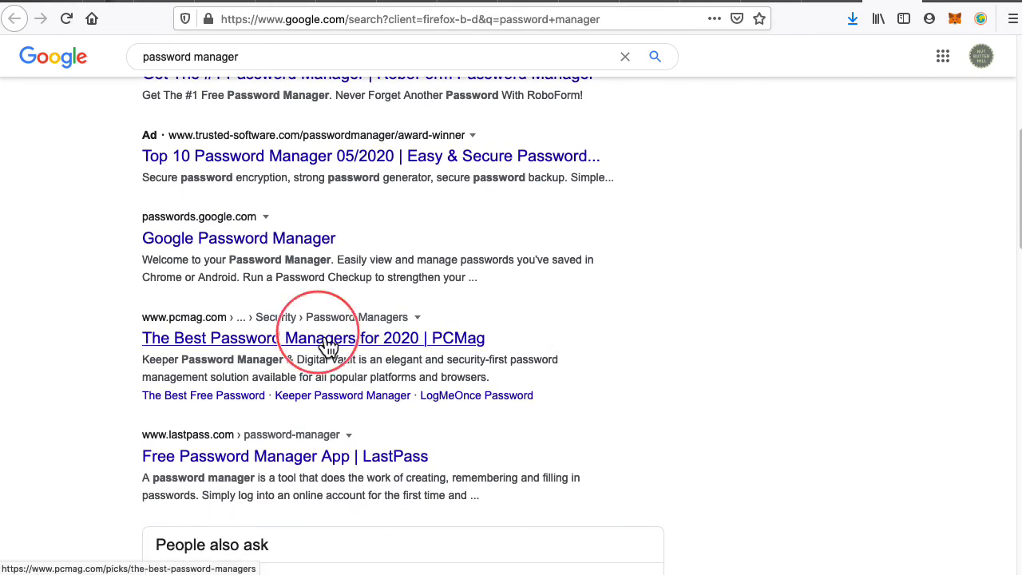
{"action": "scroll", "coordinate": [331, 456], "scroll_direction": "down", "scroll_amount": 10}
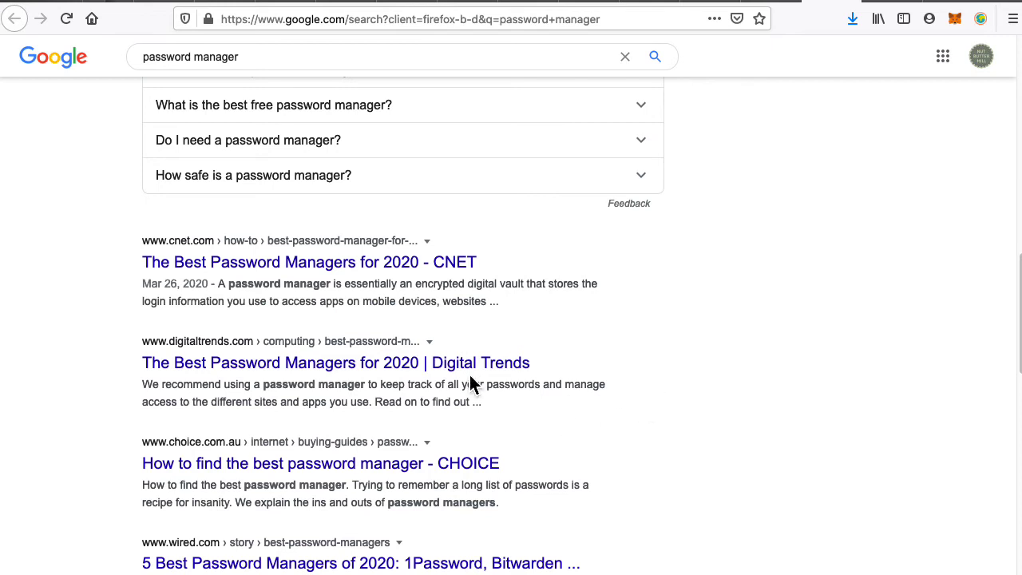
Open the Digital Trends and TechRadar reviews in background tabs and return to PCMag's review.
{"action": "middle_click", "coordinate": [380, 364]}
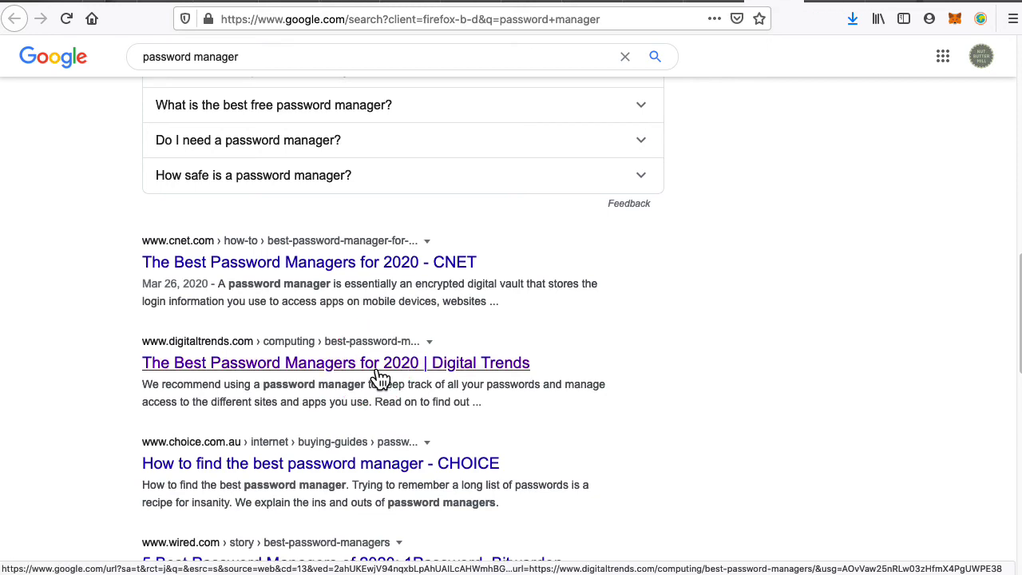
{"action": "scroll", "coordinate": [377, 371], "scroll_direction": "down", "scroll_amount": 5}
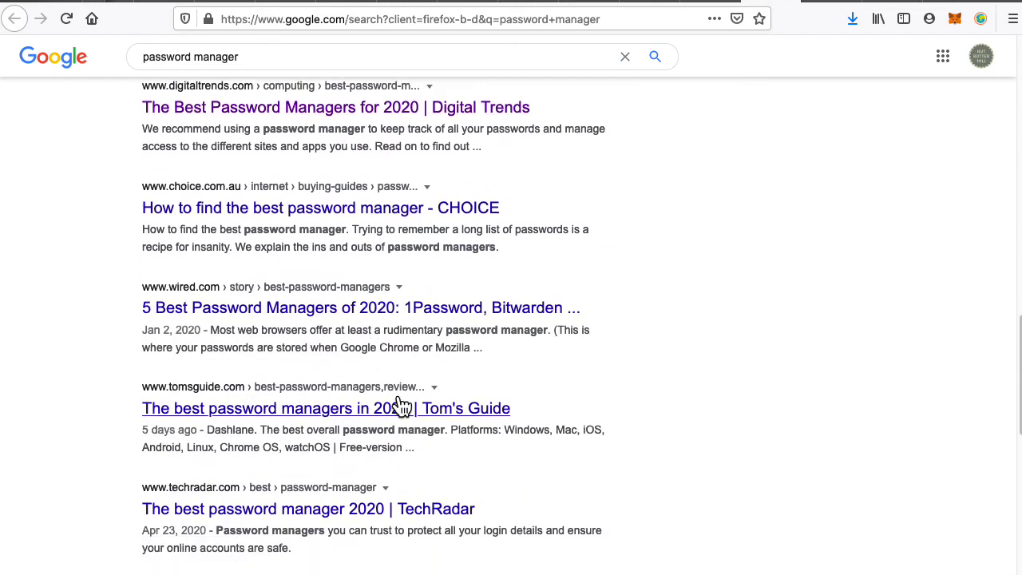
{"action": "scroll", "coordinate": [456, 407], "scroll_direction": "down", "scroll_amount": 5}
{"action": "middle_click", "coordinate": [257, 272]}
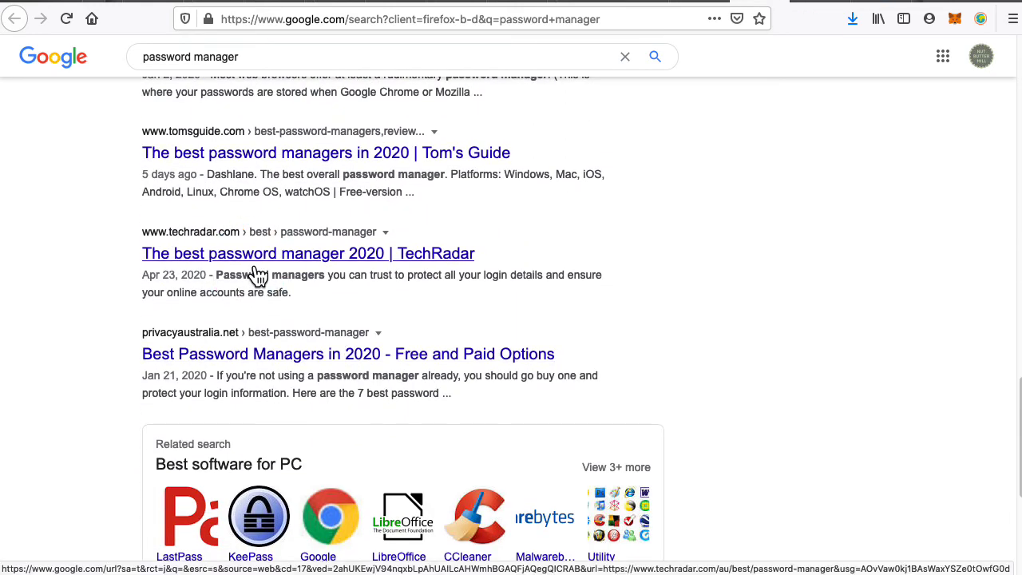
{"action": "scroll", "coordinate": [495, 327], "scroll_direction": "down", "scroll_amount": 4}
{"action": "scroll", "coordinate": [495, 327], "scroll_direction": "down", "scroll_amount": 1}
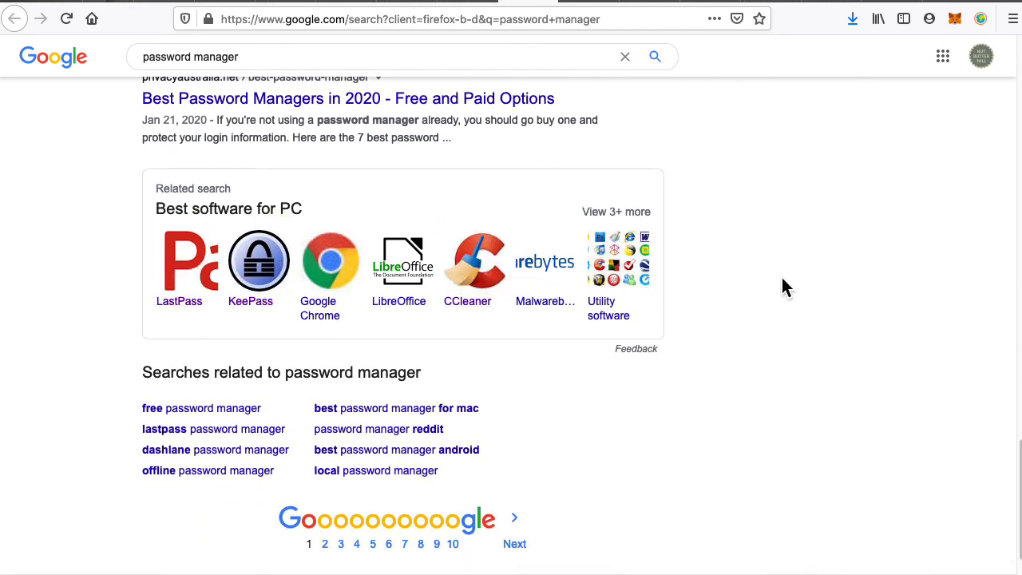
{"action": "key", "text": "ctrl+Tab"}
{"action": "scroll", "coordinate": [789, 289], "scroll_direction": "down", "scroll_amount": 5}
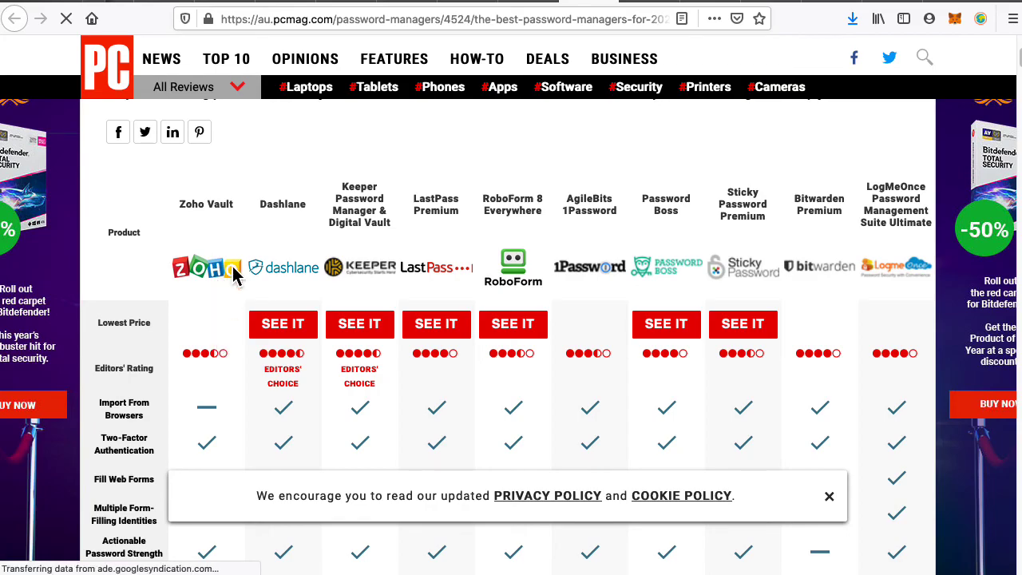
Open Dashlane's and Sticky Password's offer pages from PCMag's comparison table.
{"action": "scroll", "coordinate": [239, 500], "scroll_direction": "down", "scroll_amount": 1}
{"action": "scroll", "coordinate": [274, 413], "scroll_direction": "down", "scroll_amount": 8}
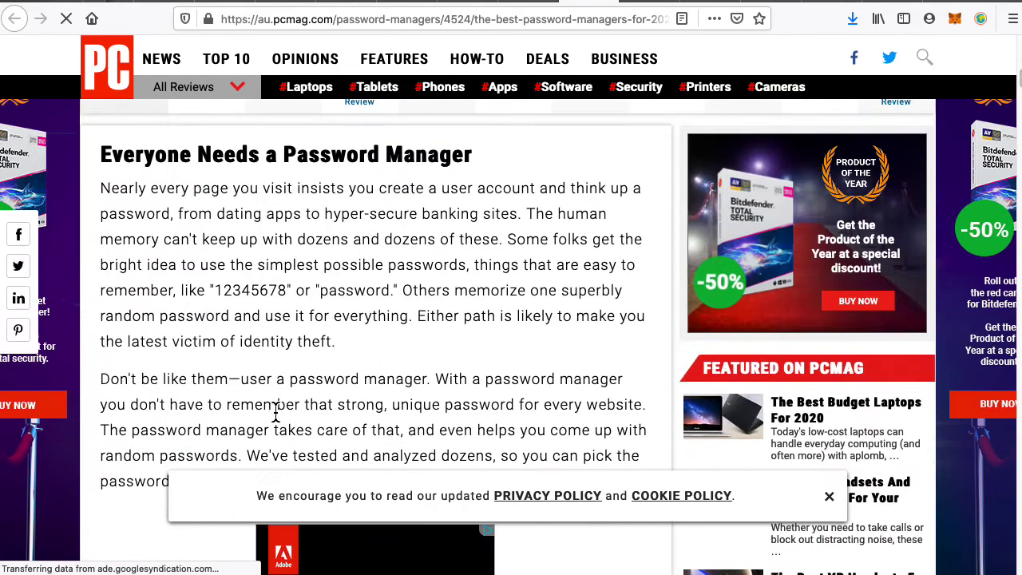
{"action": "scroll", "coordinate": [271, 424], "scroll_direction": "up", "scroll_amount": 8}
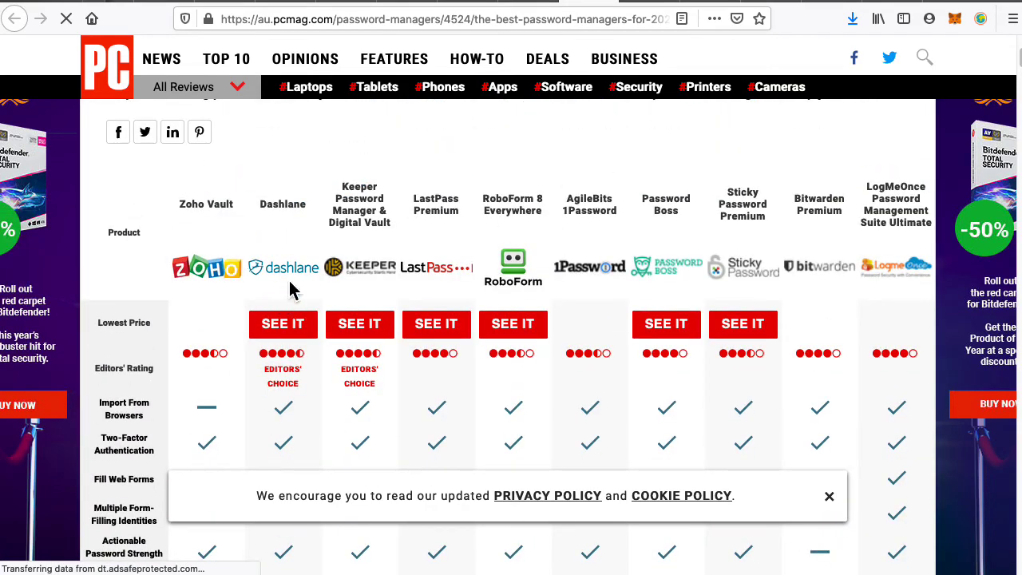
{"action": "left_click", "coordinate": [304, 328]}
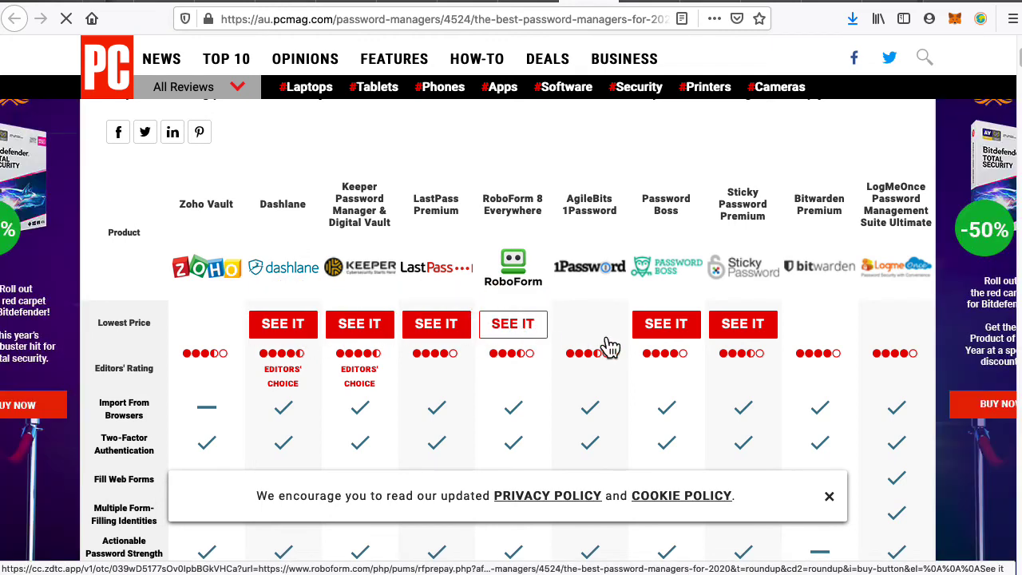
{"action": "left_click", "coordinate": [753, 330]}
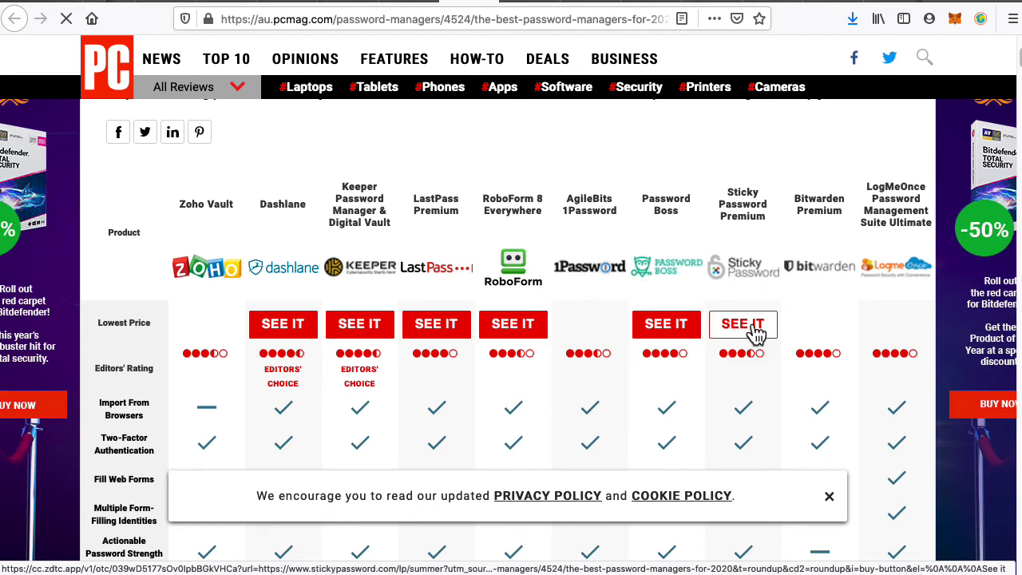
Read through Dashlane's download landing page and its subtitle, then close the Dashlane tab.
{"action": "left_click", "coordinate": [537, 6]}
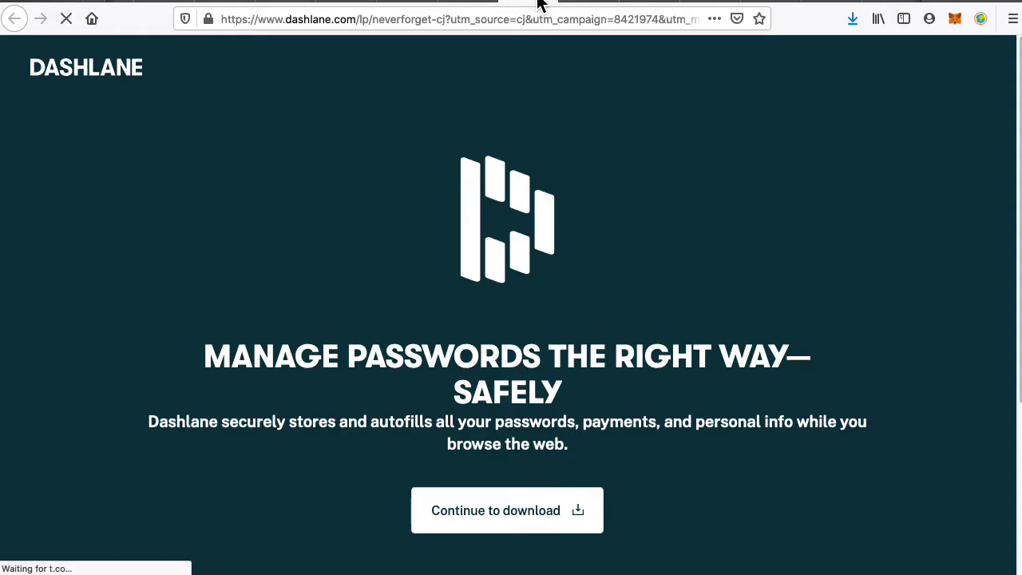
{"action": "scroll", "coordinate": [573, 275], "scroll_direction": "down", "scroll_amount": 3}
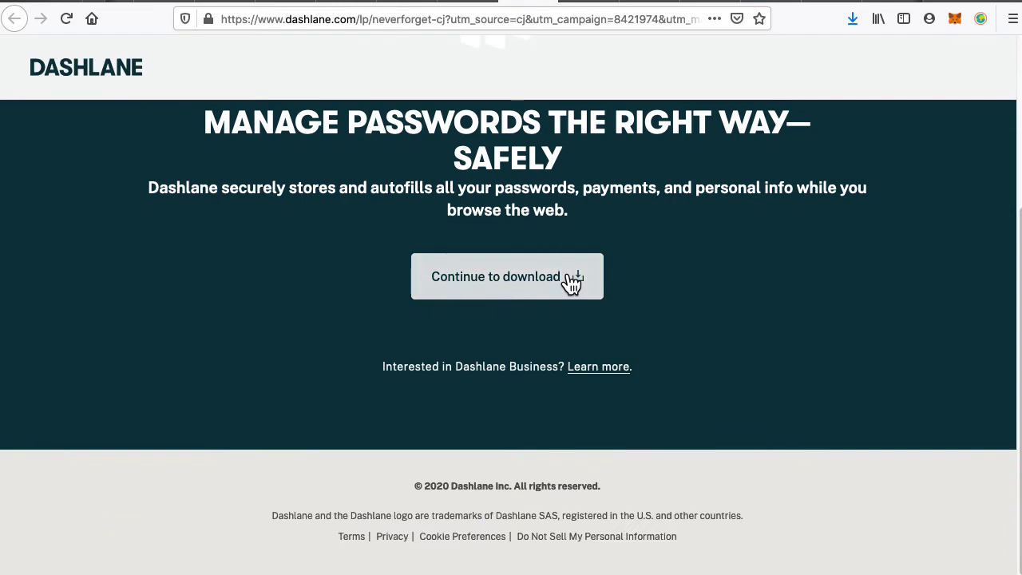
{"action": "scroll", "coordinate": [469, 297], "scroll_direction": "up", "scroll_amount": 3}
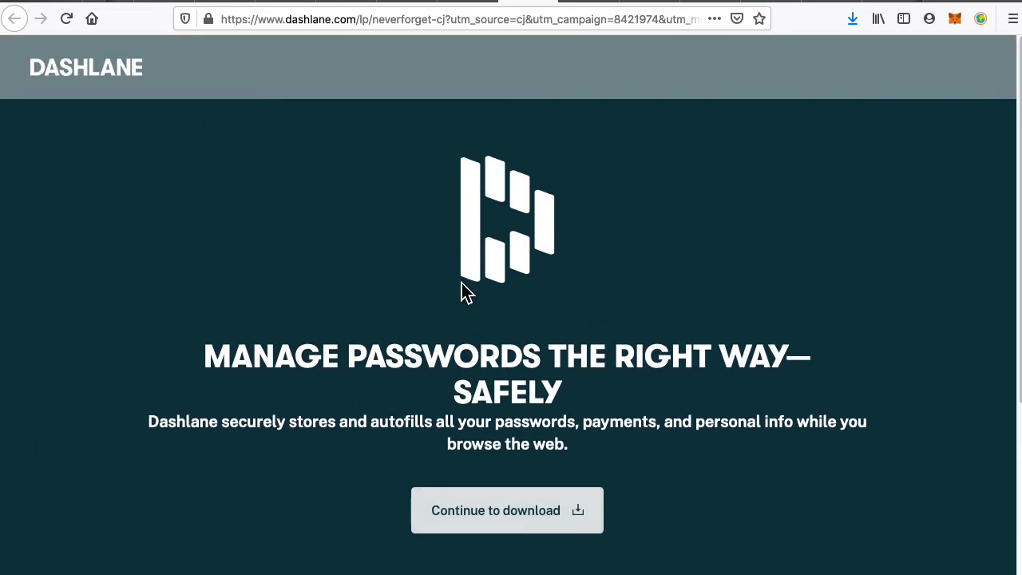
{"action": "scroll", "coordinate": [386, 359], "scroll_direction": "down", "scroll_amount": 4}
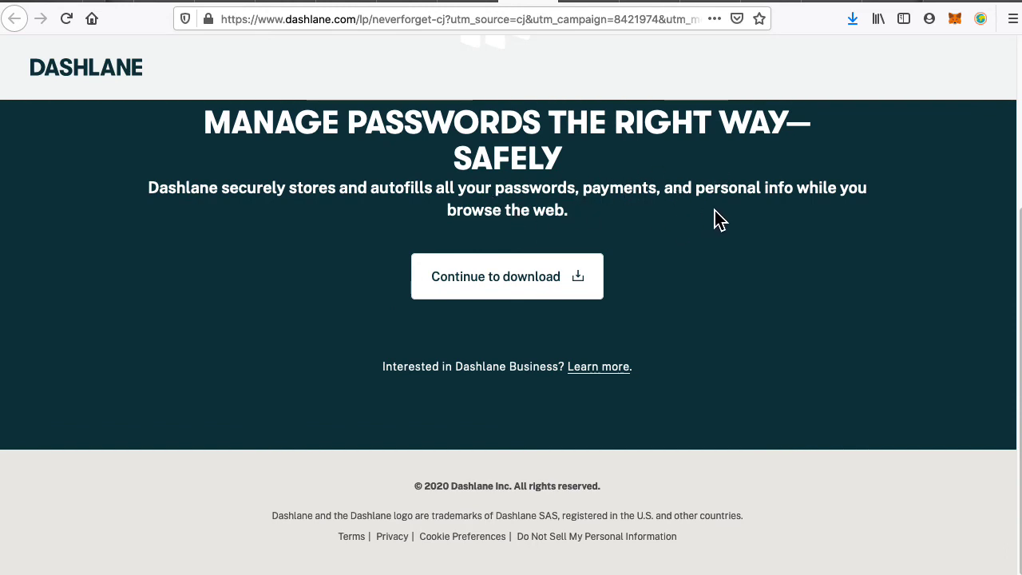
{"action": "scroll", "coordinate": [559, 248], "scroll_direction": "up", "scroll_amount": 2}
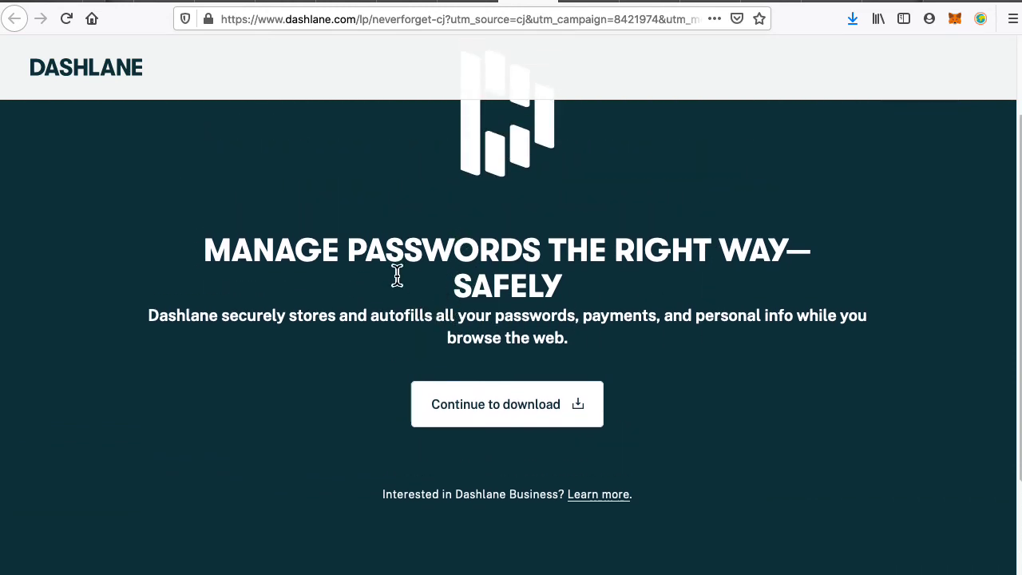
{"action": "triple_click", "coordinate": [461, 319]}
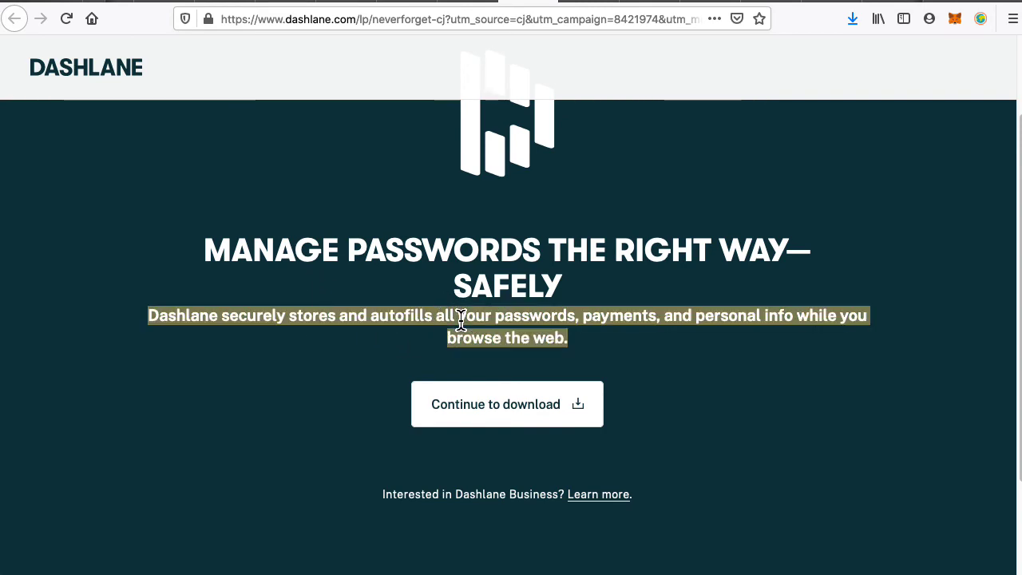
{"action": "scroll", "coordinate": [520, 368], "scroll_direction": "down", "scroll_amount": 2}
{"action": "scroll", "coordinate": [511, 351], "scroll_direction": "up", "scroll_amount": 3}
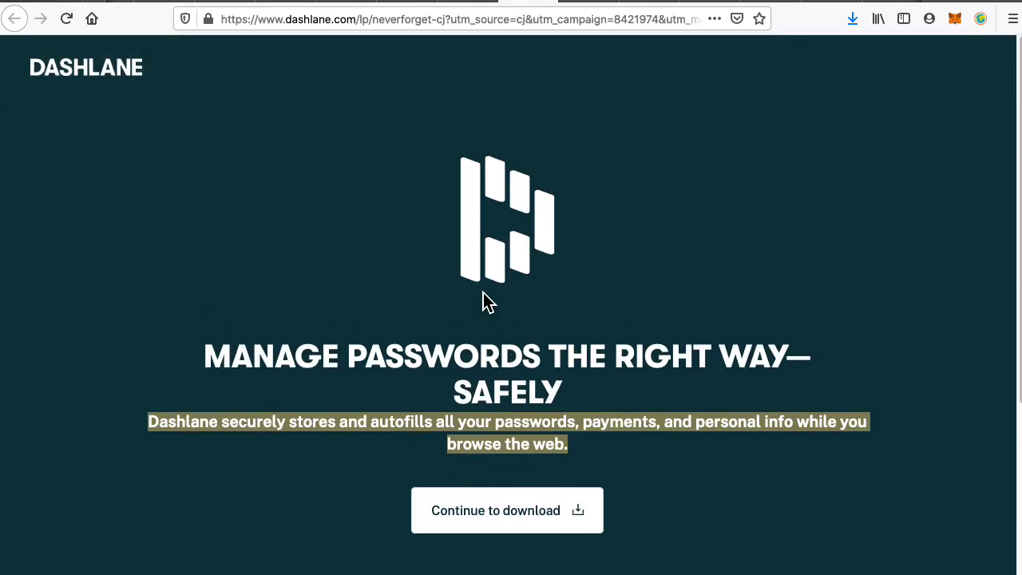
{"action": "left_click", "coordinate": [488, 311]}
{"action": "scroll", "coordinate": [504, 324], "scroll_direction": "down", "scroll_amount": 3}
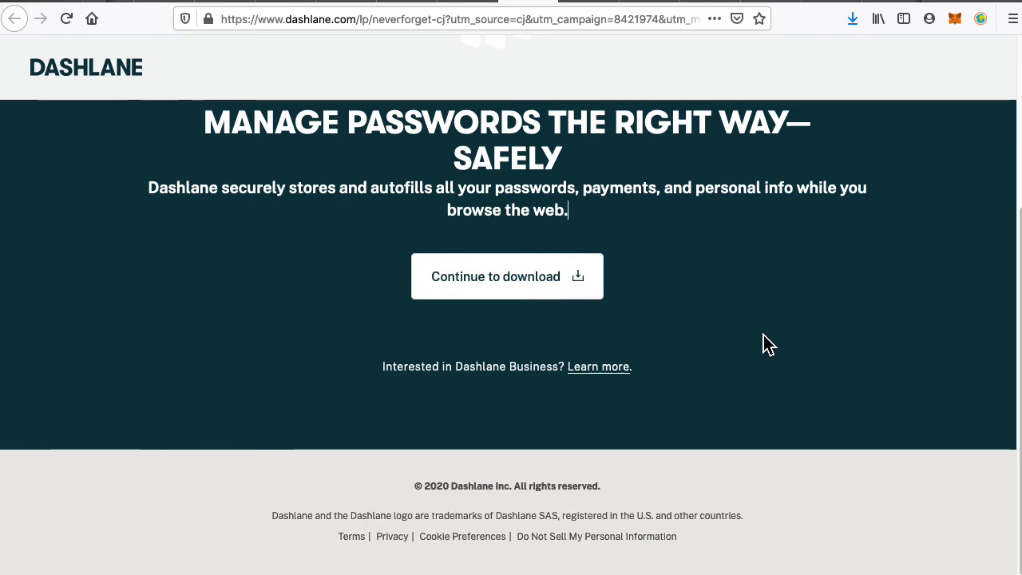
{"action": "scroll", "coordinate": [765, 343], "scroll_direction": "up", "scroll_amount": 3}
{"action": "key", "text": "super+w"}
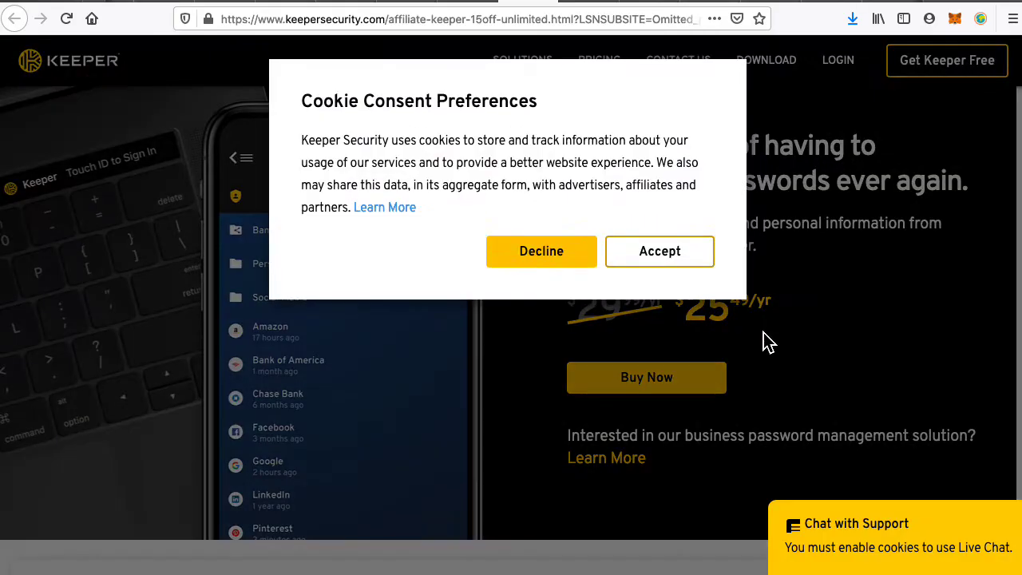
Decline Keeper's cookies, browse its ratings and user reviews, then cycle to the next vendor tab.
{"action": "left_click", "coordinate": [541, 252]}
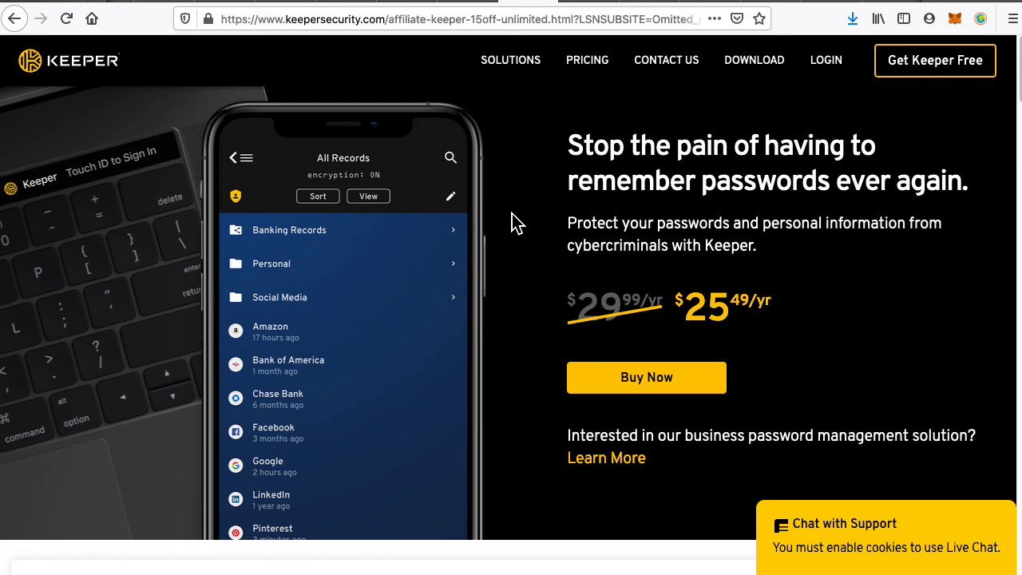
{"action": "scroll", "coordinate": [511, 288], "scroll_direction": "down", "scroll_amount": 5}
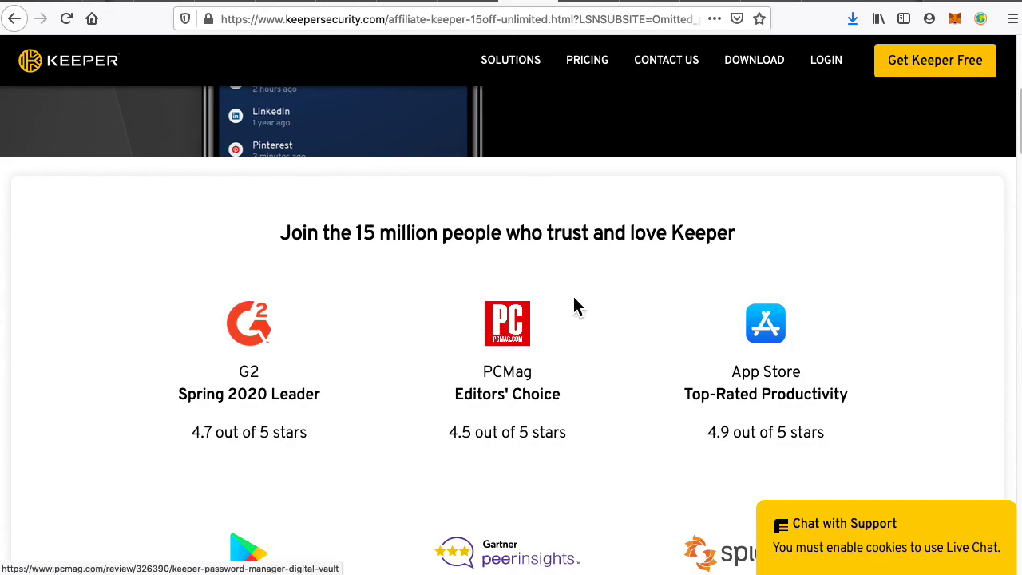
{"action": "scroll", "coordinate": [591, 279], "scroll_direction": "up", "scroll_amount": 3}
{"action": "scroll", "coordinate": [591, 224], "scroll_direction": "up", "scroll_amount": 1}
{"action": "scroll", "coordinate": [543, 140], "scroll_direction": "down", "scroll_amount": 12}
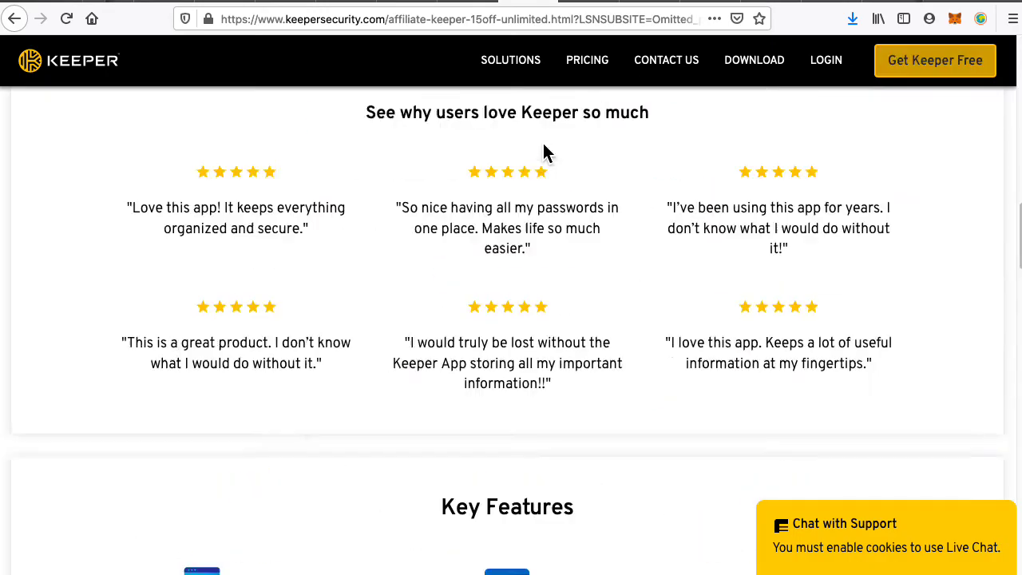
{"action": "scroll", "coordinate": [541, 205], "scroll_direction": "up", "scroll_amount": 8}
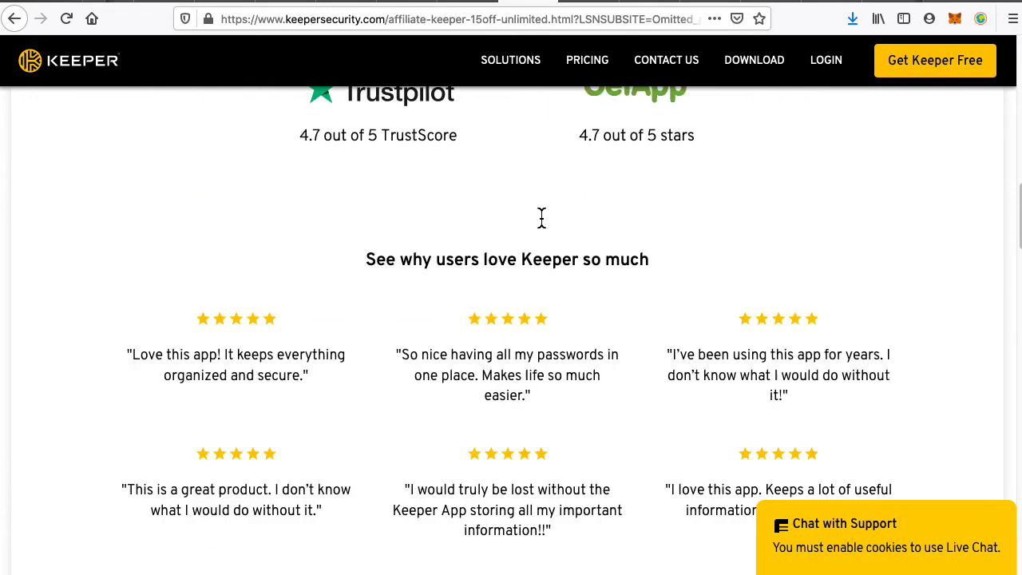
{"action": "scroll", "coordinate": [555, 204], "scroll_direction": "down", "scroll_amount": 2}
{"action": "scroll", "coordinate": [599, 292], "scroll_direction": "down", "scroll_amount": 3}
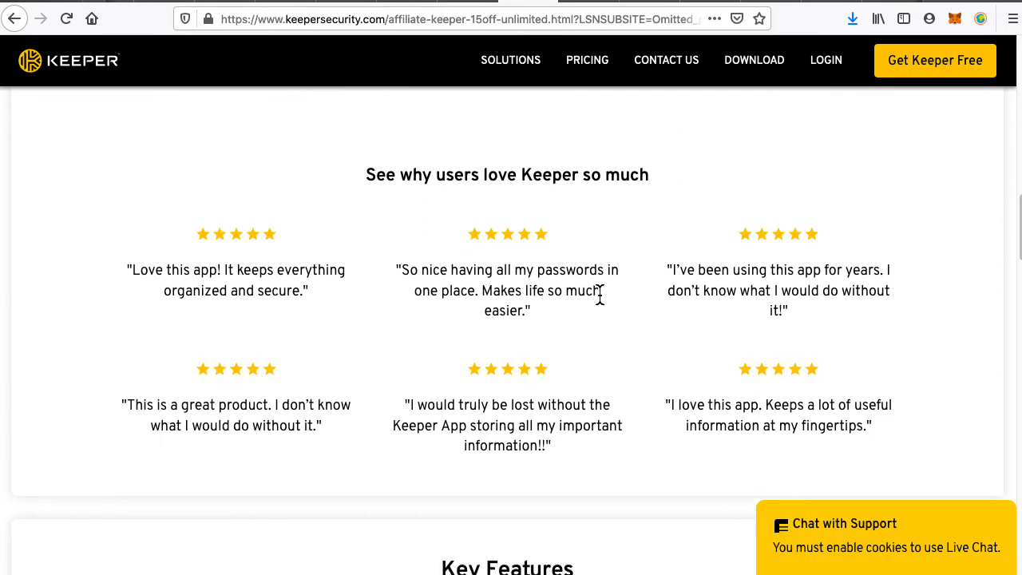
{"action": "scroll", "coordinate": [587, 285], "scroll_direction": "up", "scroll_amount": 3}
{"action": "left_click", "coordinate": [554, 171]}
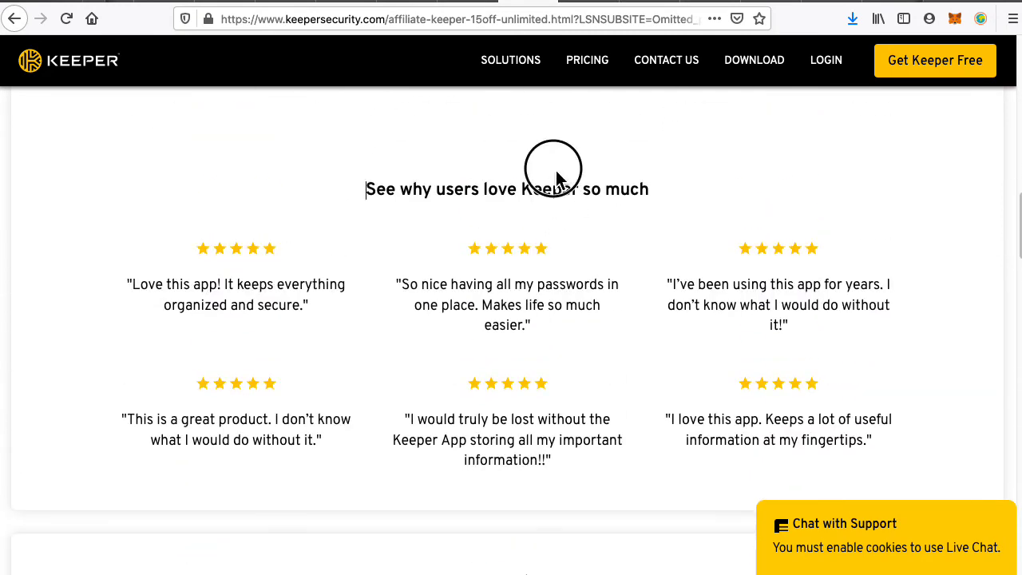
{"action": "key", "text": "ctrl+Tab"}
{"action": "scroll", "coordinate": [563, 232], "scroll_direction": "down", "scroll_amount": 5}
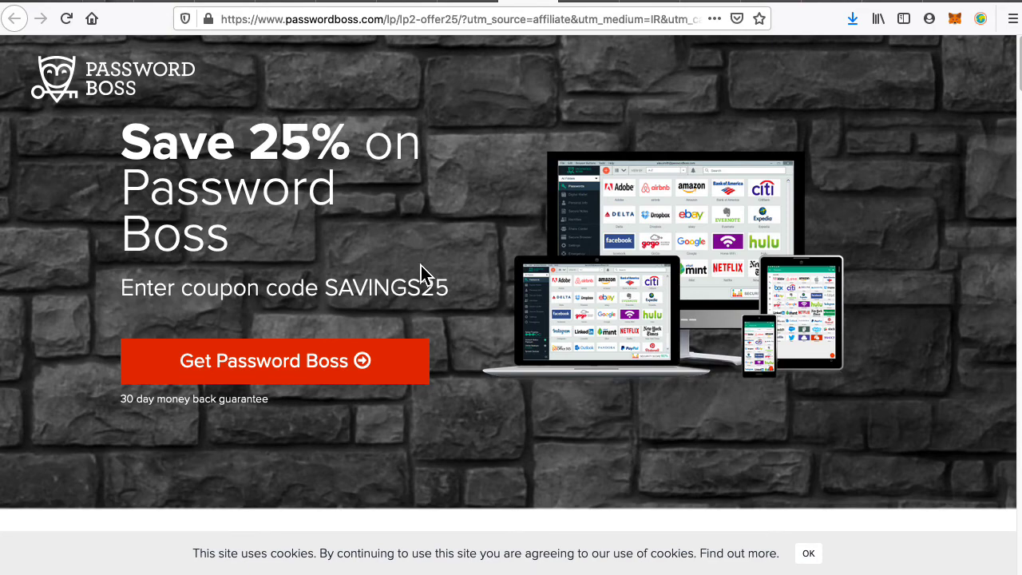
Choose Get Password Boss on the SAVINGS25 offer page to reach the store checkout.
{"action": "scroll", "coordinate": [414, 253], "scroll_direction": "down", "scroll_amount": 5}
{"action": "scroll", "coordinate": [402, 250], "scroll_direction": "up", "scroll_amount": 3}
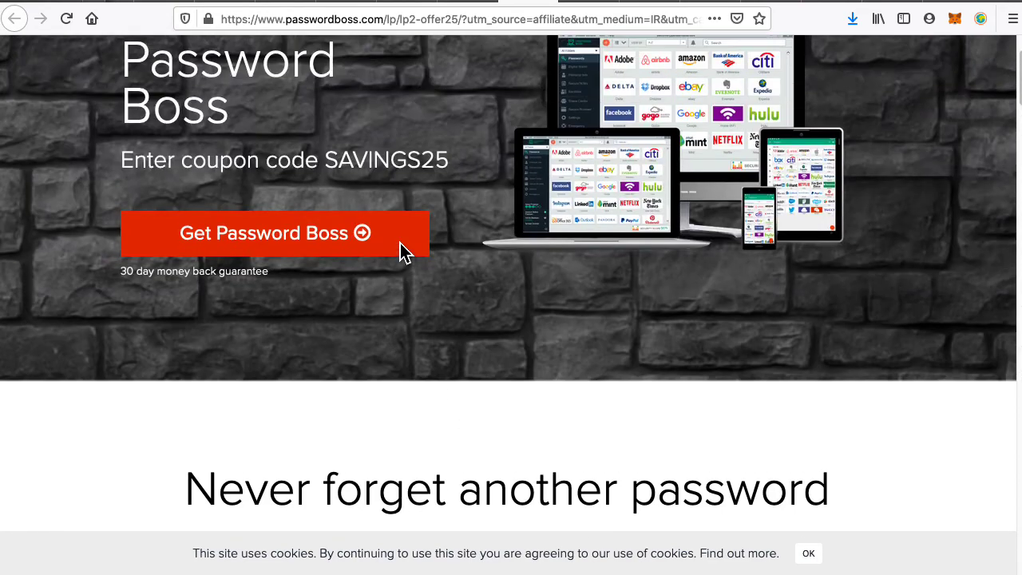
{"action": "left_click", "coordinate": [314, 231]}
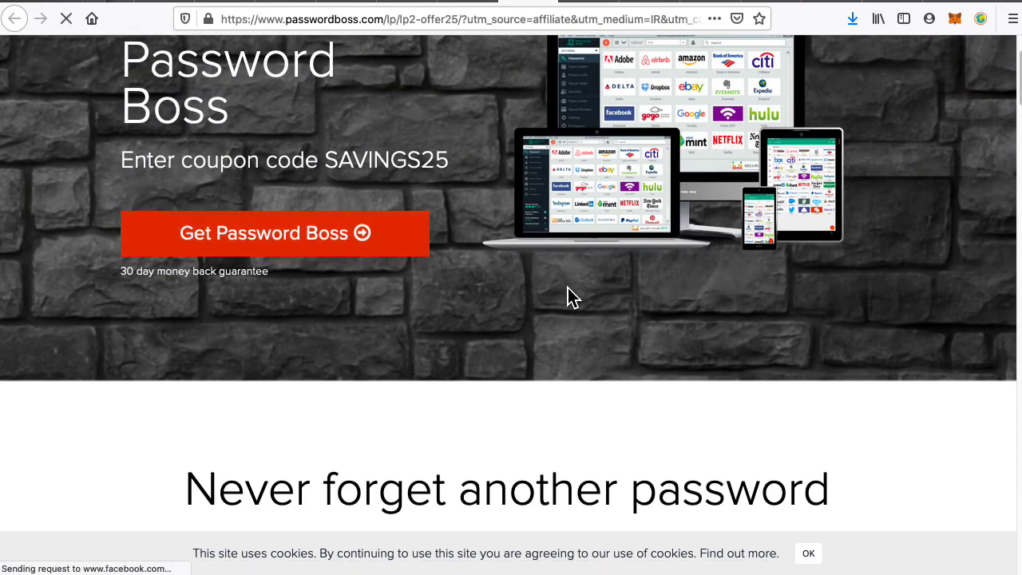
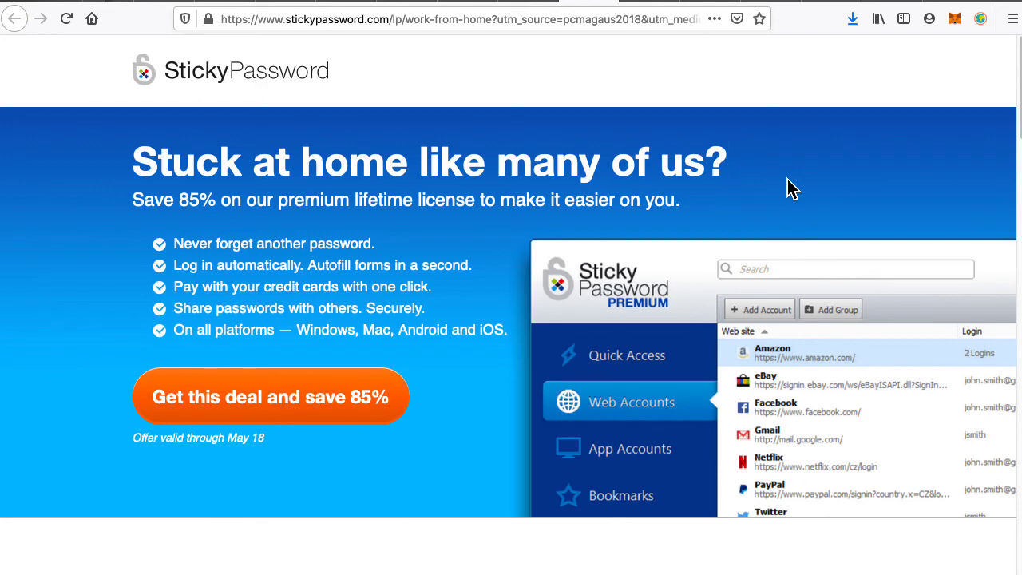
Check the $14.99 price on the MutantMaker product page tab.
{"action": "left_click", "coordinate": [288, 1]}
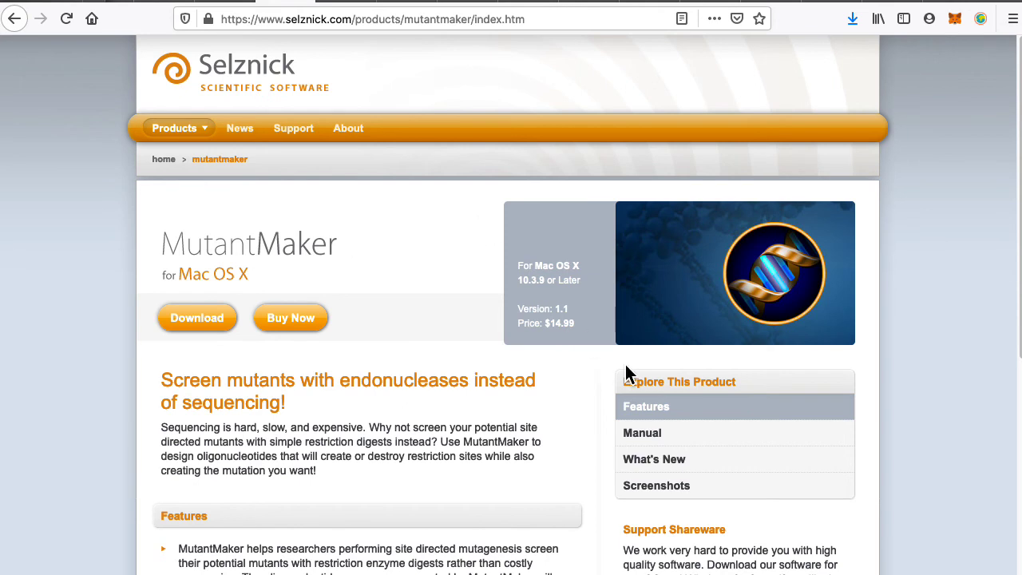
{"action": "scroll", "coordinate": [625, 370], "scroll_direction": "down", "scroll_amount": 5}
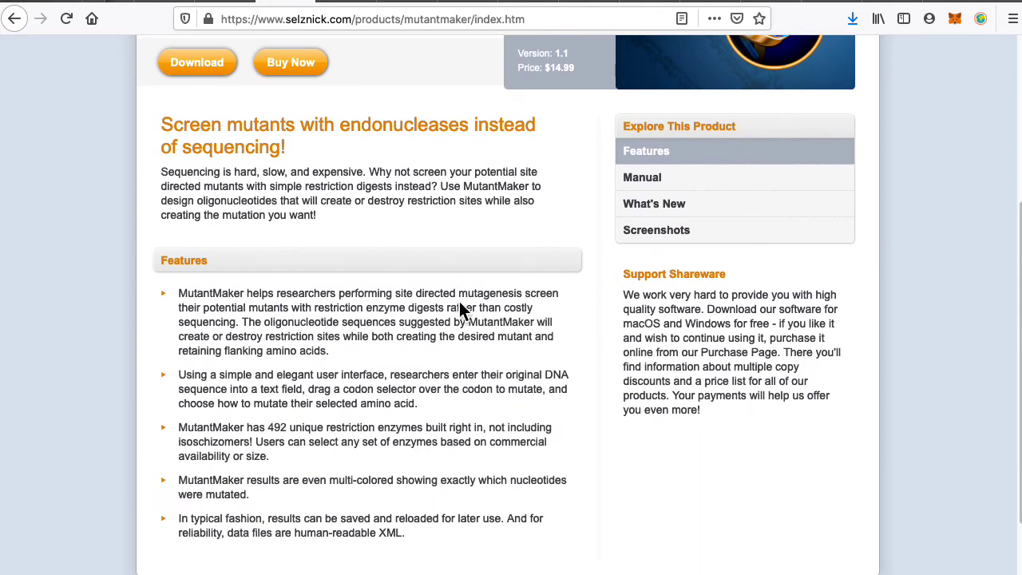
{"action": "scroll", "coordinate": [465, 304], "scroll_direction": "up", "scroll_amount": 5}
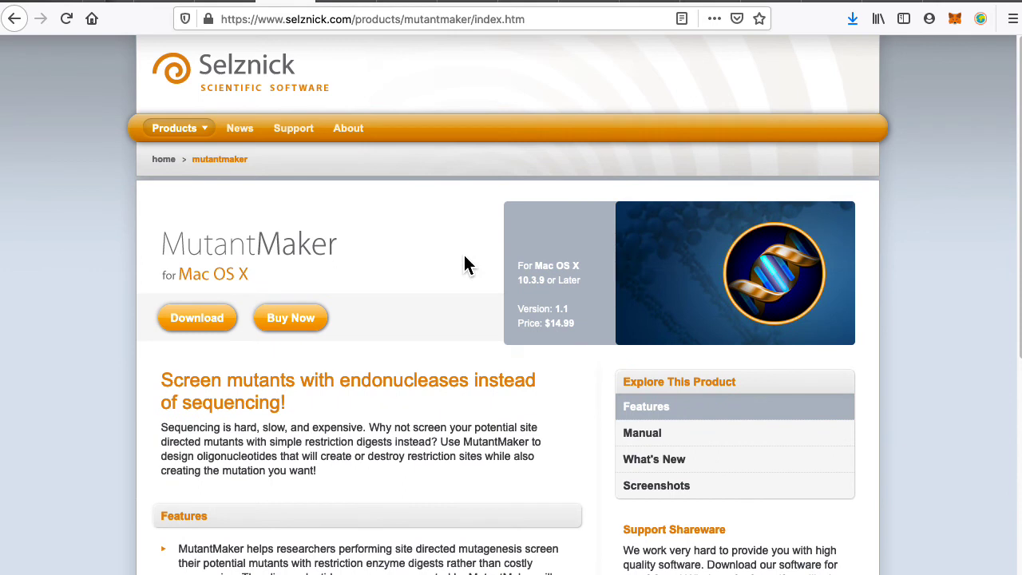
{"action": "triple_click", "coordinate": [556, 326]}
{"action": "left_click", "coordinate": [424, 77]}
Take the Sticky Password 'Get this deal and save 85%' offer to the My license section.
{"action": "left_click", "coordinate": [539, 3]}
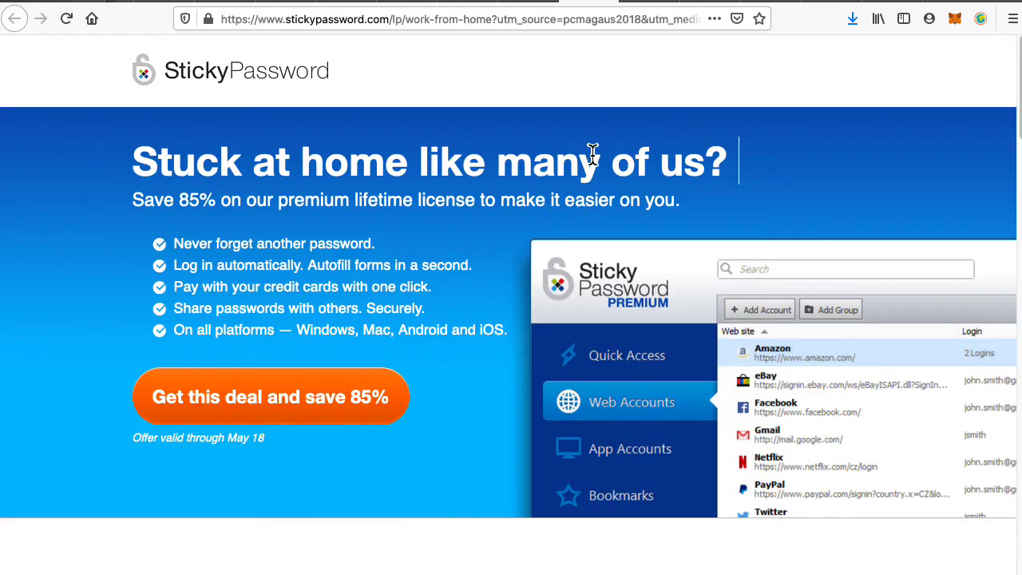
{"action": "left_click", "coordinate": [339, 419]}
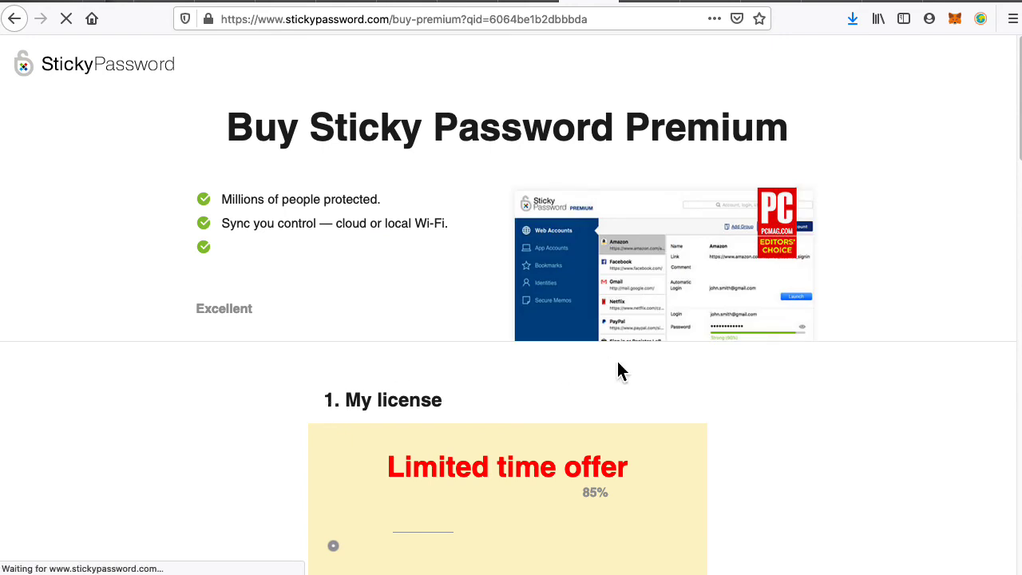
{"action": "scroll", "coordinate": [611, 368], "scroll_direction": "down", "scroll_amount": 3}
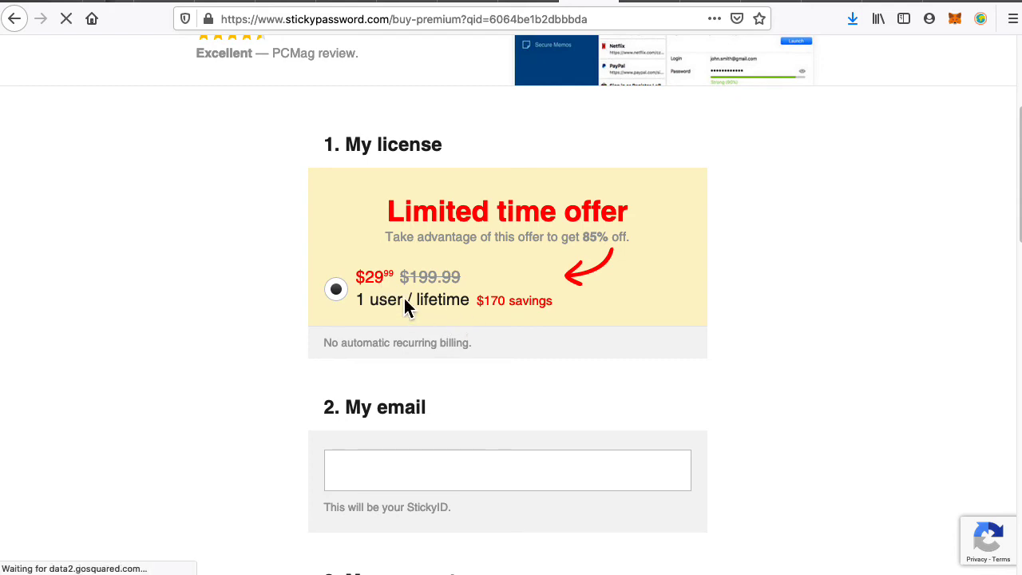
Cycle through the stacksocial, Google and Sticky Password tabs, ending on cPanel Email Accounts.
{"action": "left_click", "coordinate": [466, 5]}
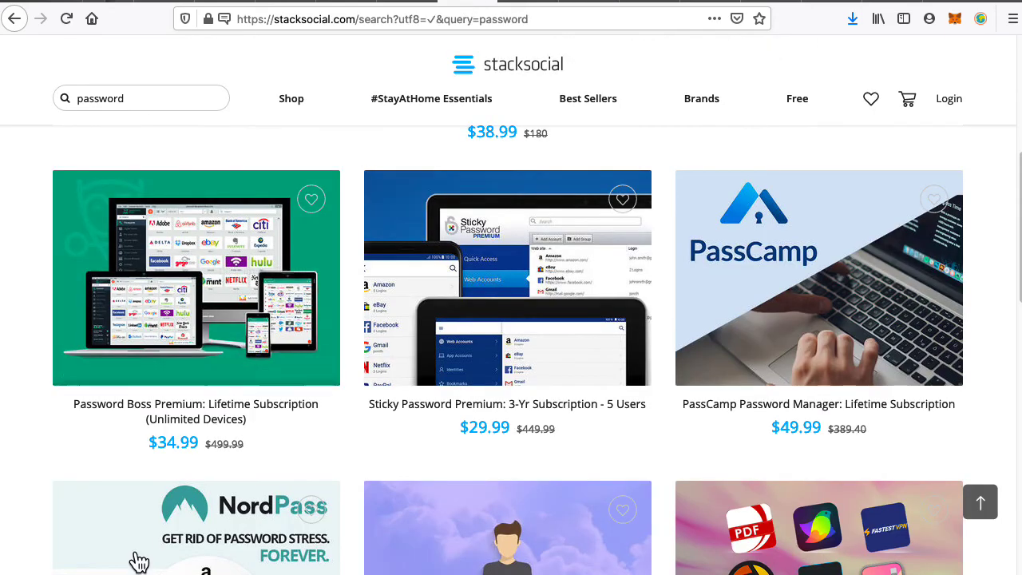
{"action": "scroll", "coordinate": [266, 375], "scroll_direction": "up", "scroll_amount": 3}
{"action": "scroll", "coordinate": [266, 375], "scroll_direction": "up", "scroll_amount": 2}
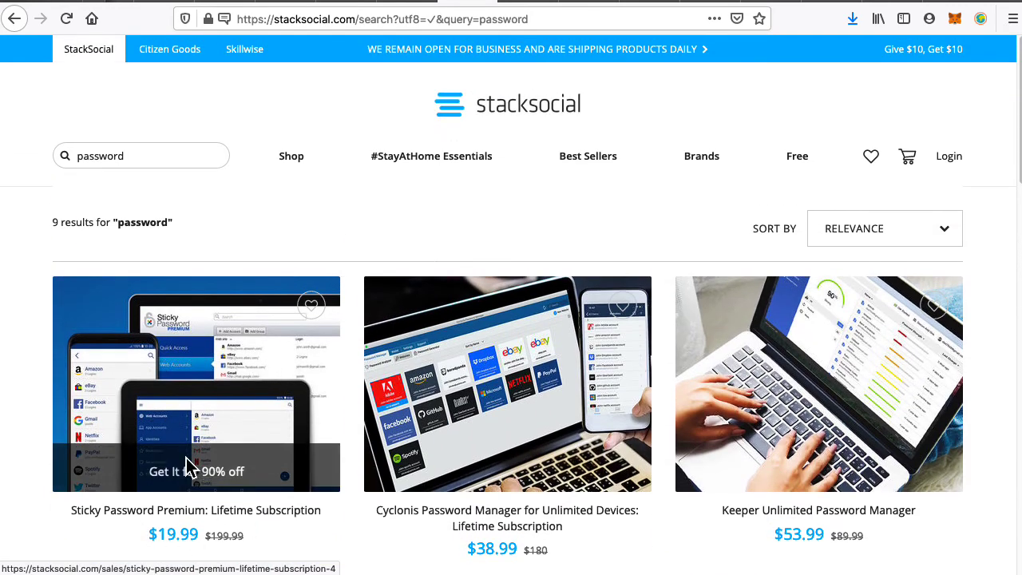
{"action": "left_click", "coordinate": [524, 1]}
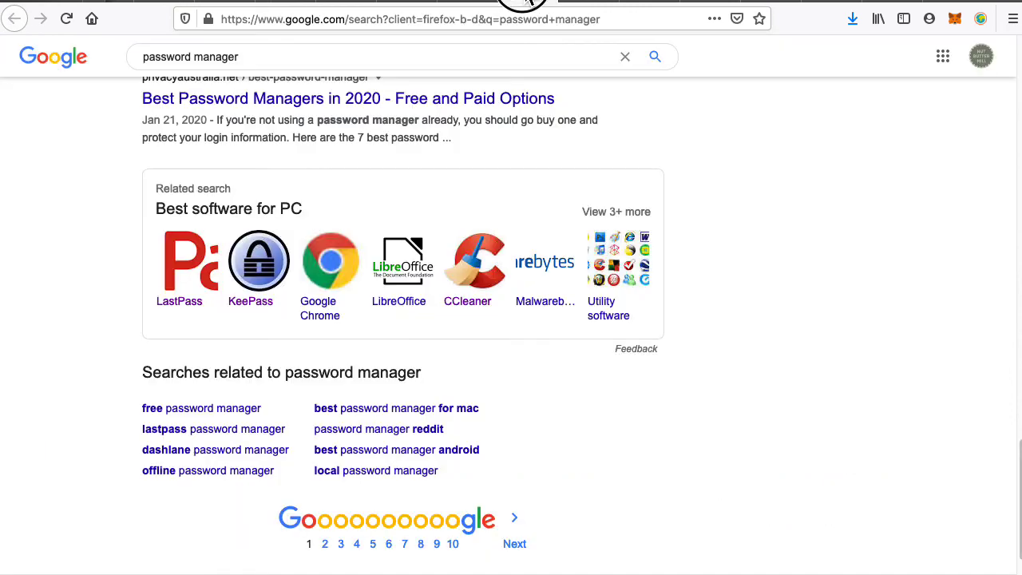
{"action": "key", "text": "ctrl+Tab"}
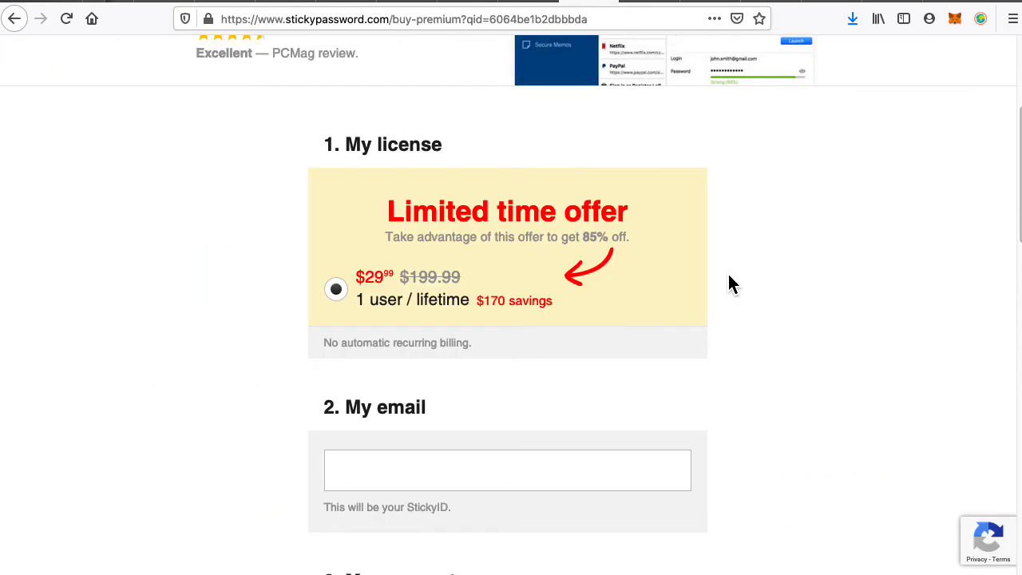
{"action": "scroll", "coordinate": [731, 289], "scroll_direction": "up", "scroll_amount": 3}
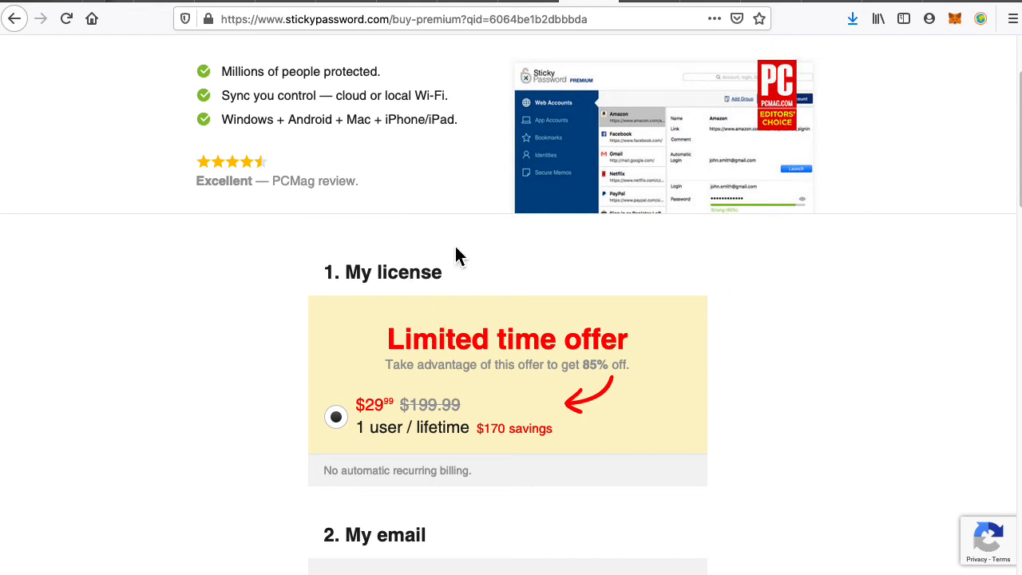
{"action": "left_click", "coordinate": [523, 4]}
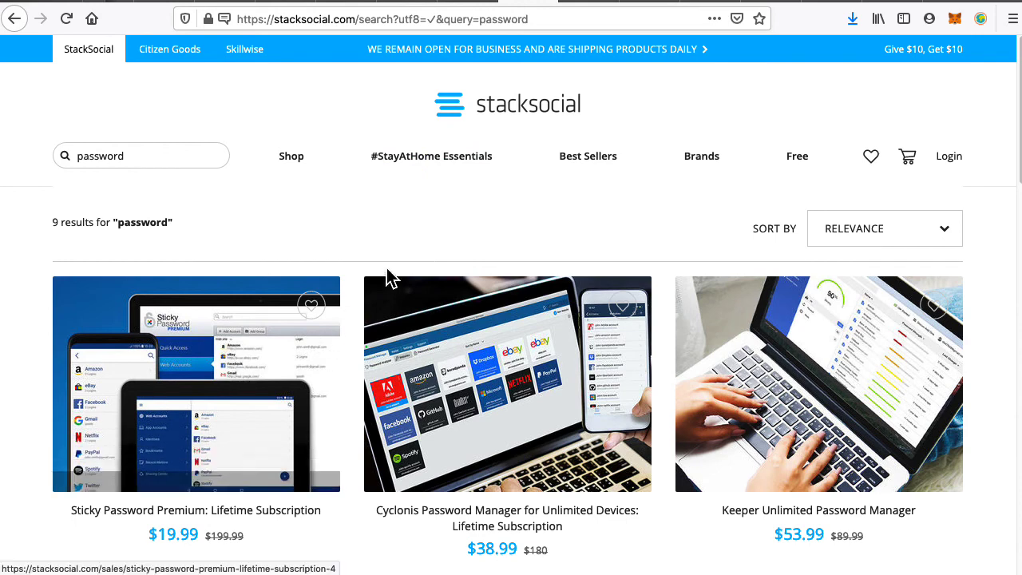
{"action": "mouse_move", "coordinate": [471, 158]}
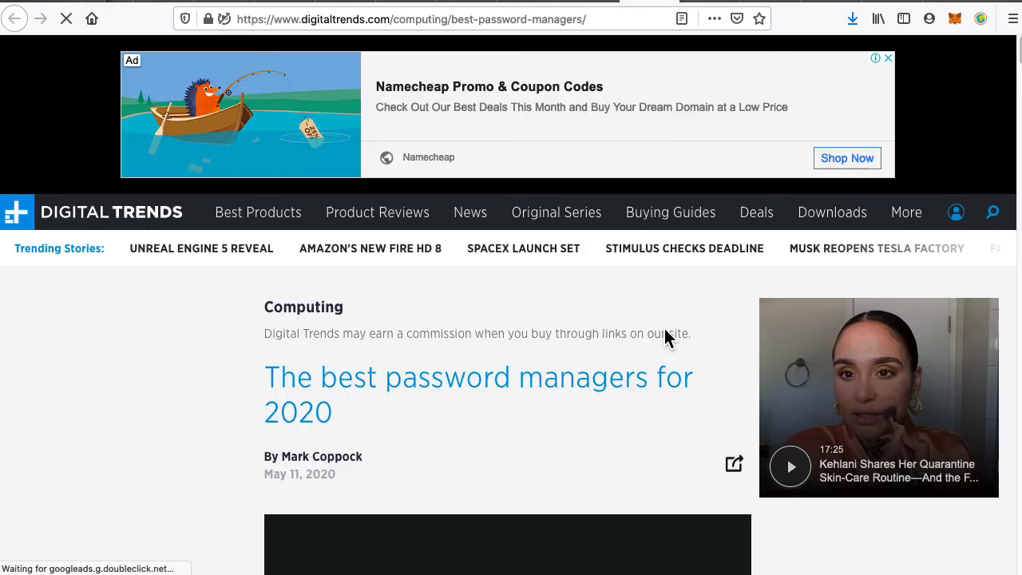
{"action": "scroll", "coordinate": [623, 404], "scroll_direction": "down", "scroll_amount": 3}
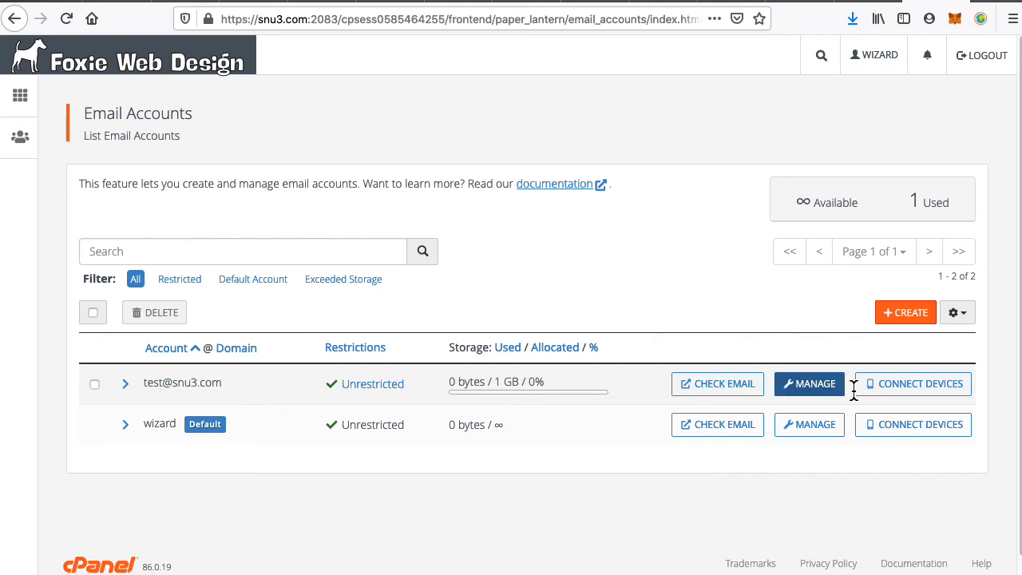
Delete the 1 GB test mailbox, then return via the Foxie Web Design logo.
{"action": "left_click", "coordinate": [819, 395]}
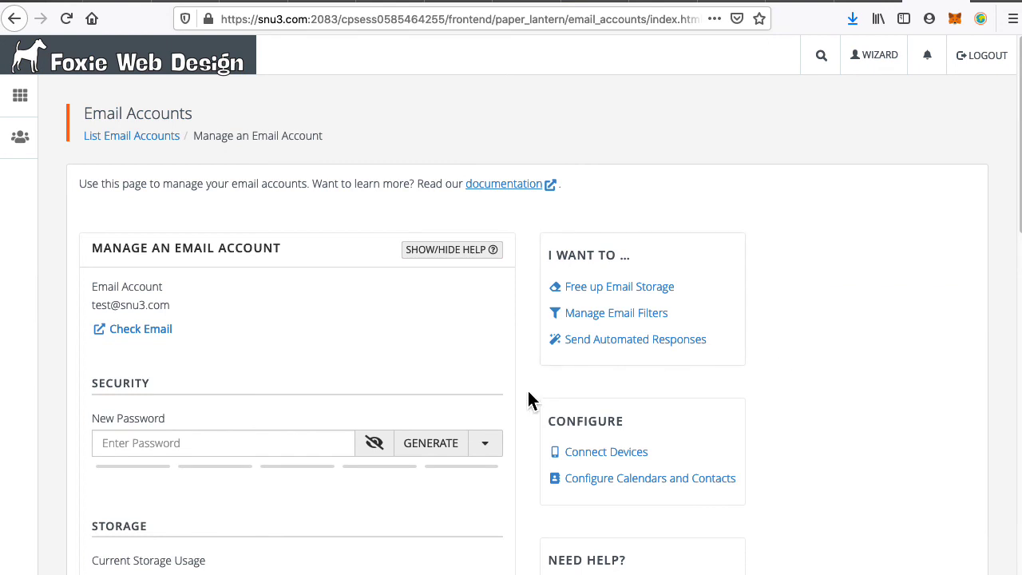
{"action": "scroll", "coordinate": [531, 392], "scroll_direction": "down", "scroll_amount": 5}
{"action": "scroll", "coordinate": [534, 390], "scroll_direction": "down", "scroll_amount": 8}
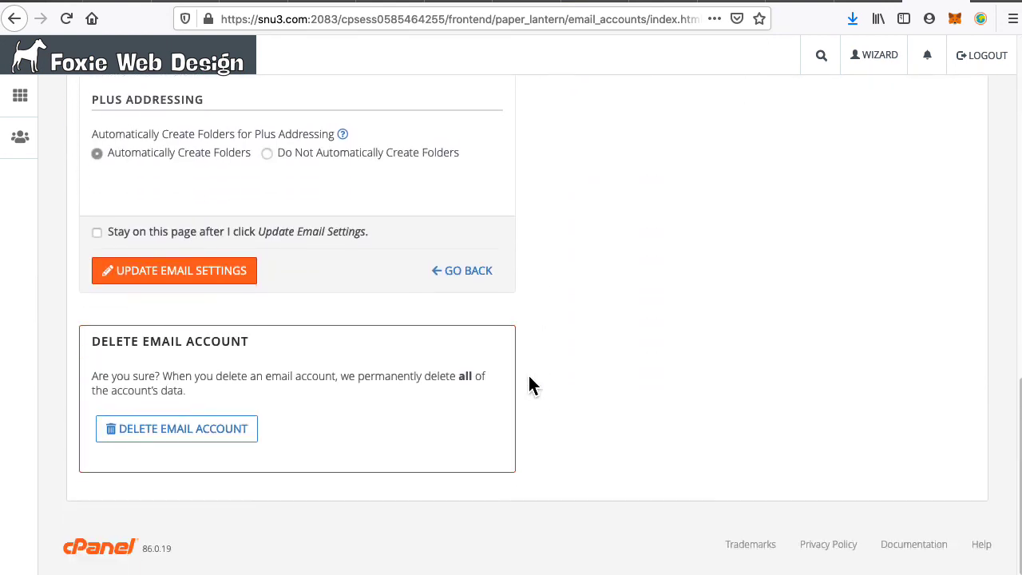
{"action": "left_click", "coordinate": [188, 431]}
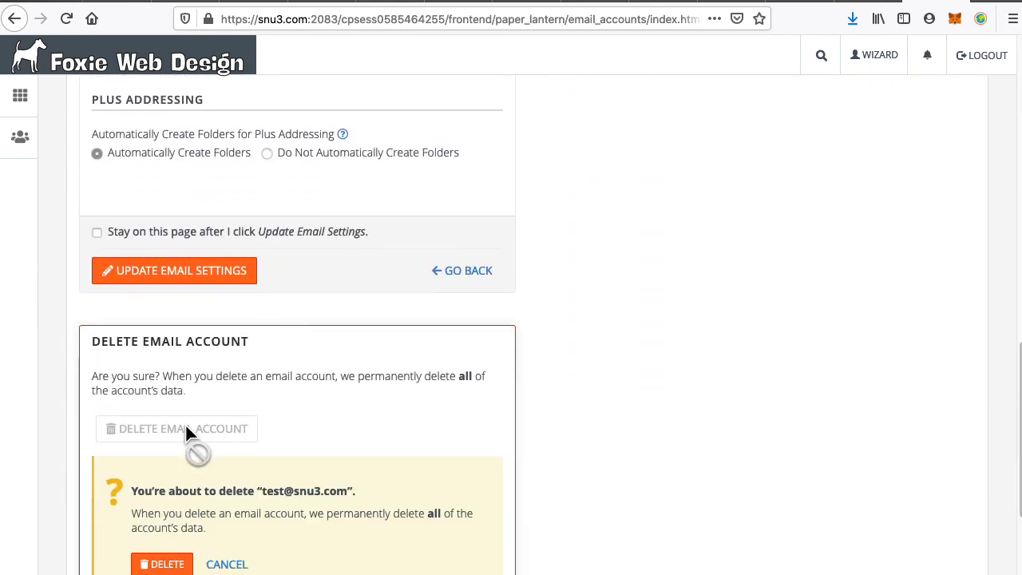
{"action": "scroll", "coordinate": [312, 447], "scroll_direction": "down", "scroll_amount": 3}
{"action": "left_click", "coordinate": [163, 403]}
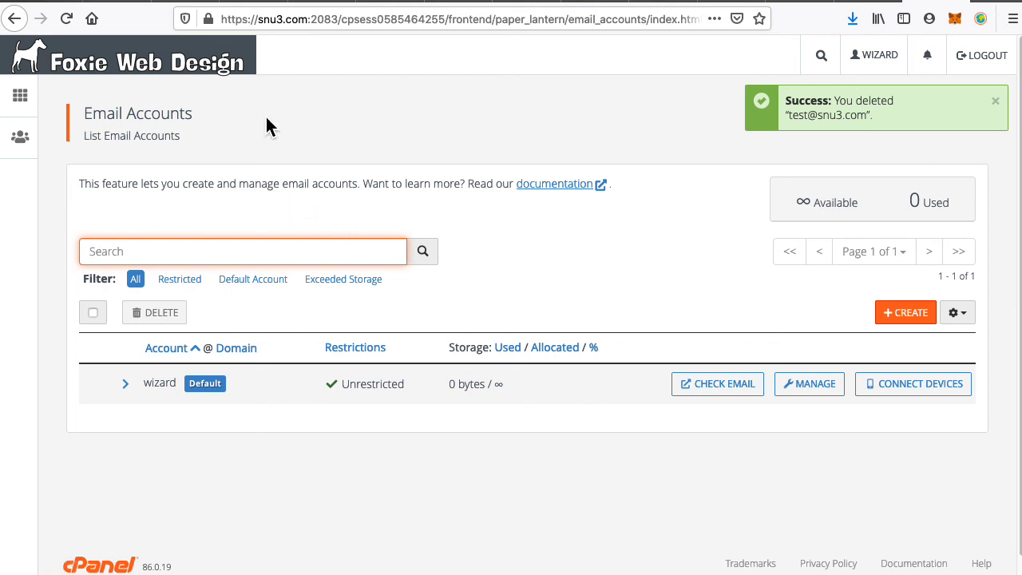
{"action": "left_click", "coordinate": [165, 70]}
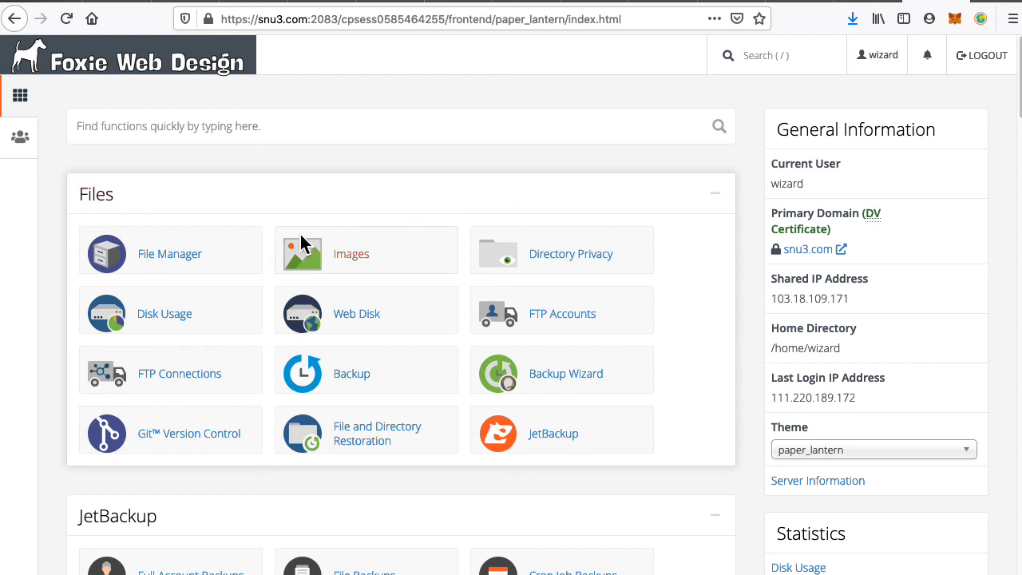
Start a new entry in the test wallet and fill it with a generated random password.
{"action": "key", "text": "super+Tab"}
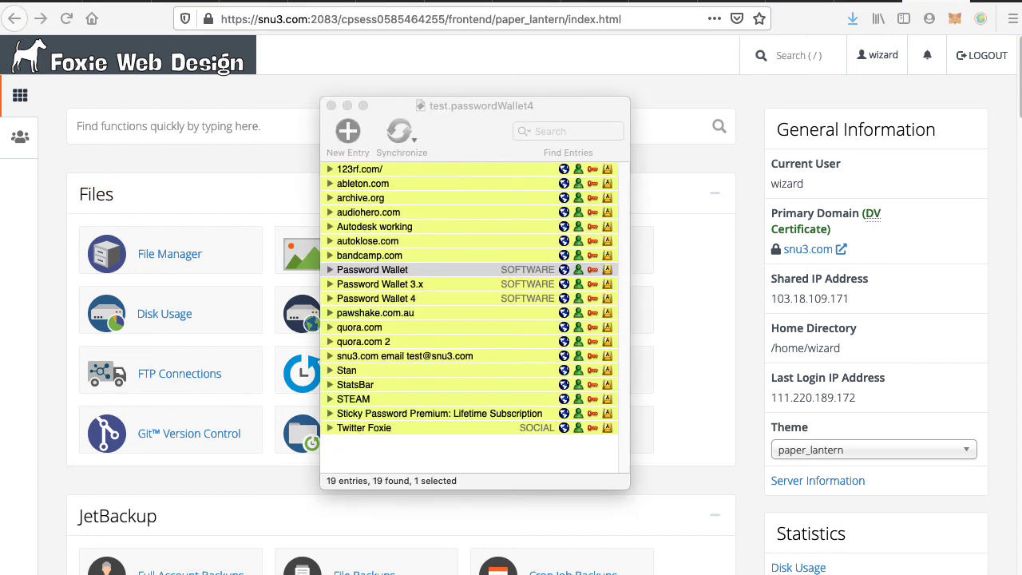
{"action": "left_click", "coordinate": [471, 147]}
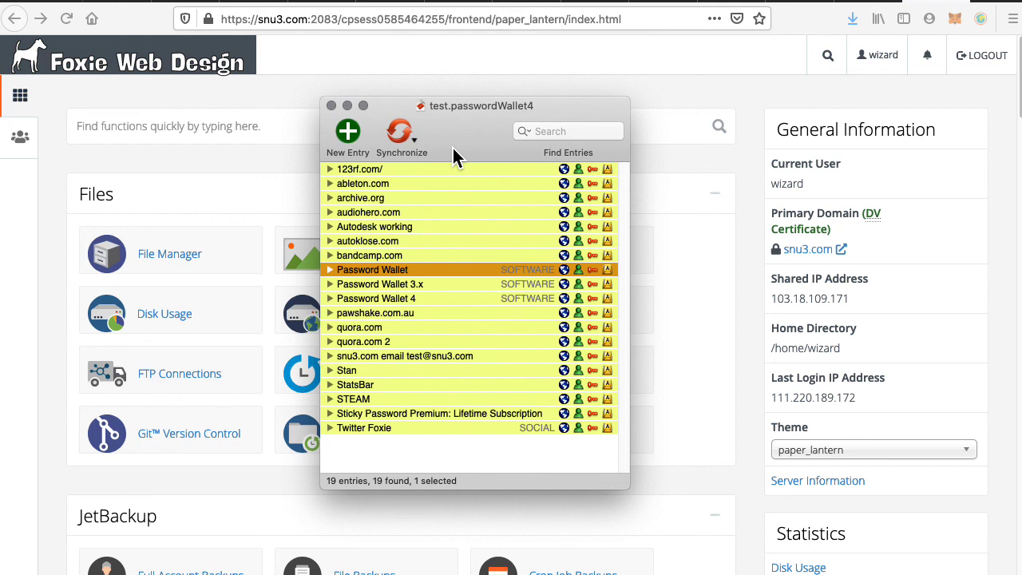
{"action": "left_click", "coordinate": [363, 134]}
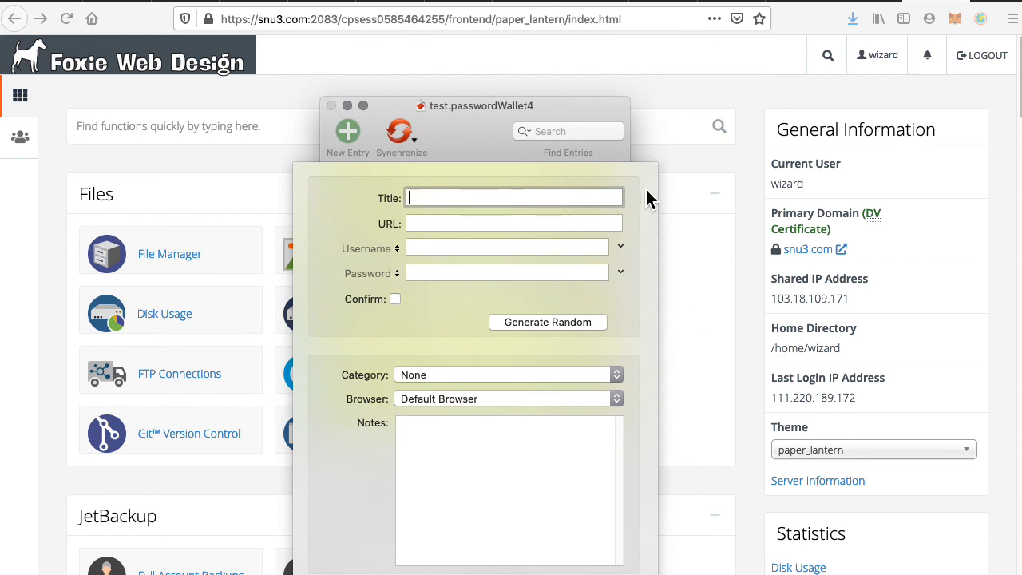
{"action": "left_click", "coordinate": [432, 274]}
{"action": "left_click", "coordinate": [522, 324]}
{"action": "left_click", "coordinate": [449, 327]}
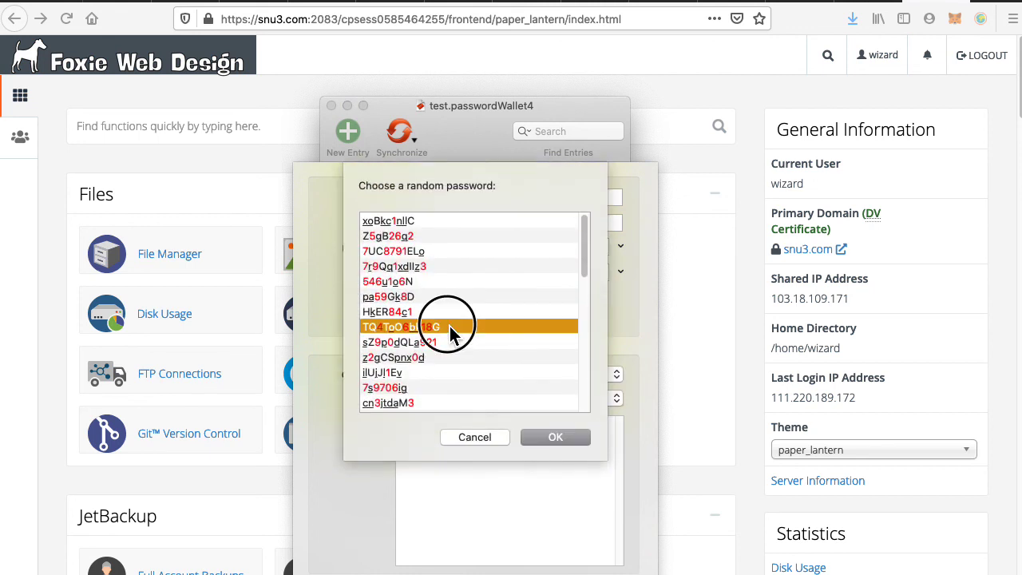
{"action": "double_click", "coordinate": [448, 327]}
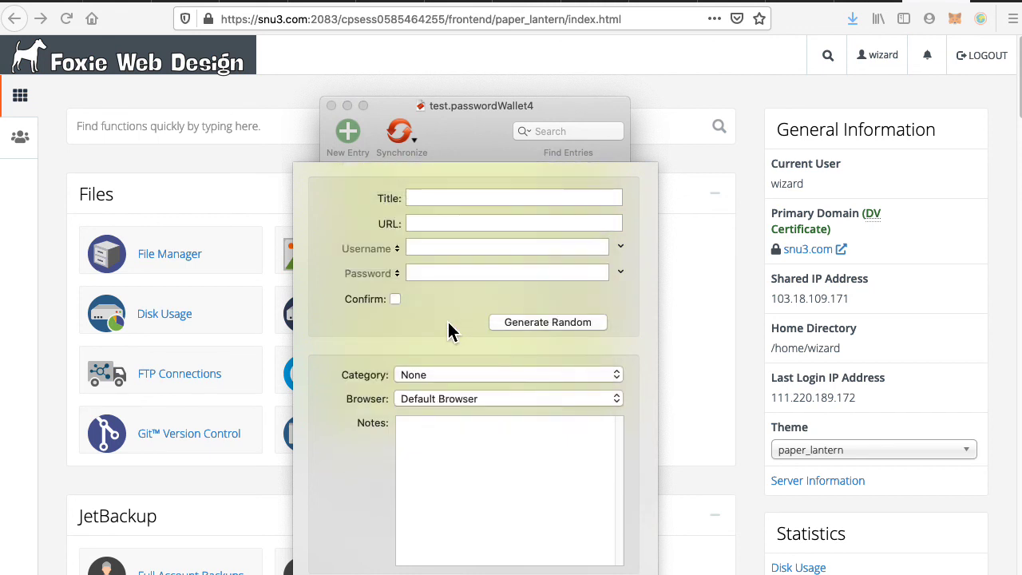
Add '#oO6%' and '#' to the generated password, then cancel the entry unsaved.
{"action": "left_click", "coordinate": [436, 275]}
{"action": "type", "text": "#oO6"}
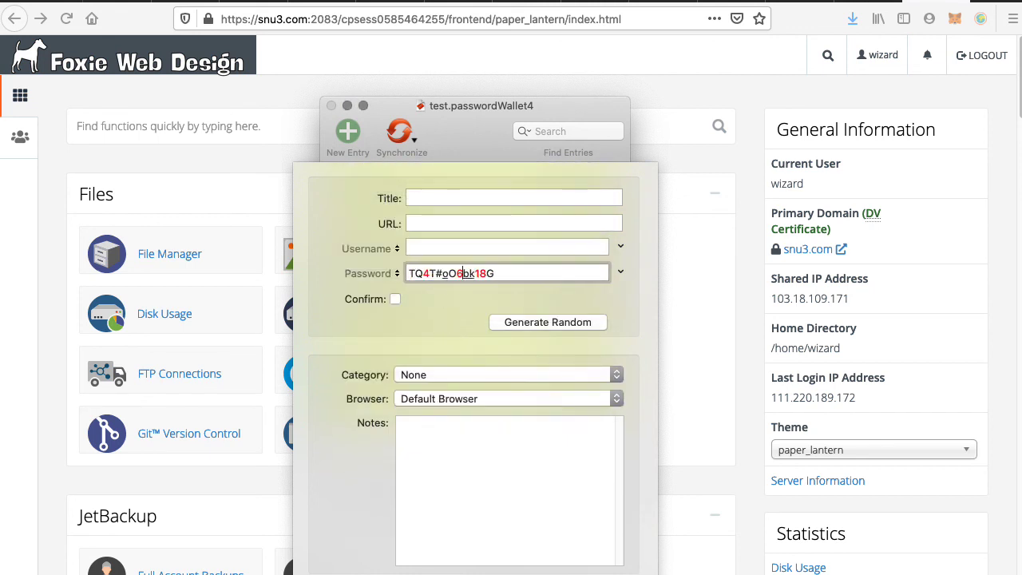
{"action": "type", "text": "%"}
{"action": "key", "text": "Right"}
{"action": "key", "text": "Right"}
{"action": "key", "text": "Right"}
{"action": "type", "text": "#"}
{"action": "key", "text": "super+a"}
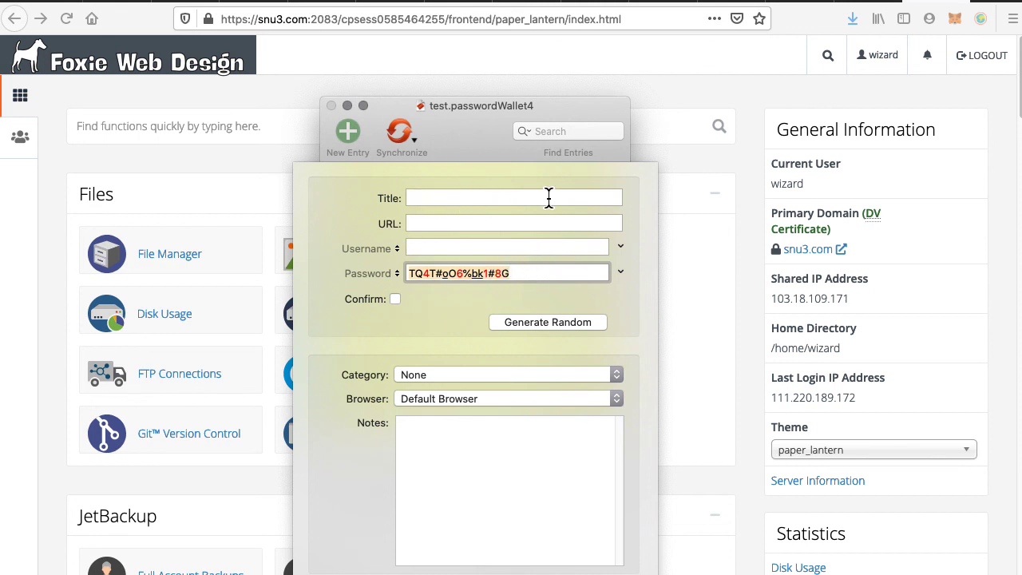
{"action": "key", "text": "Escape"}
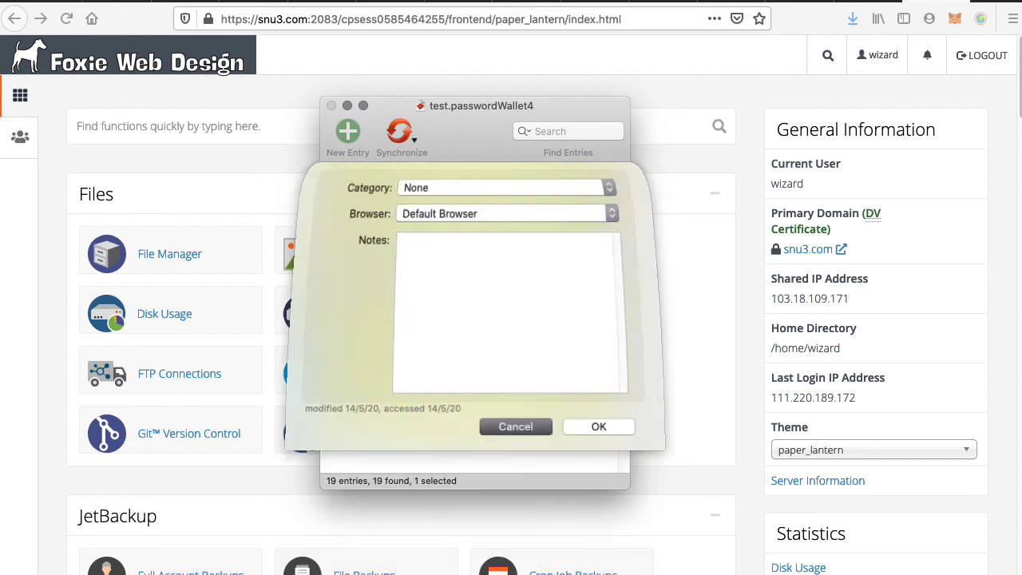